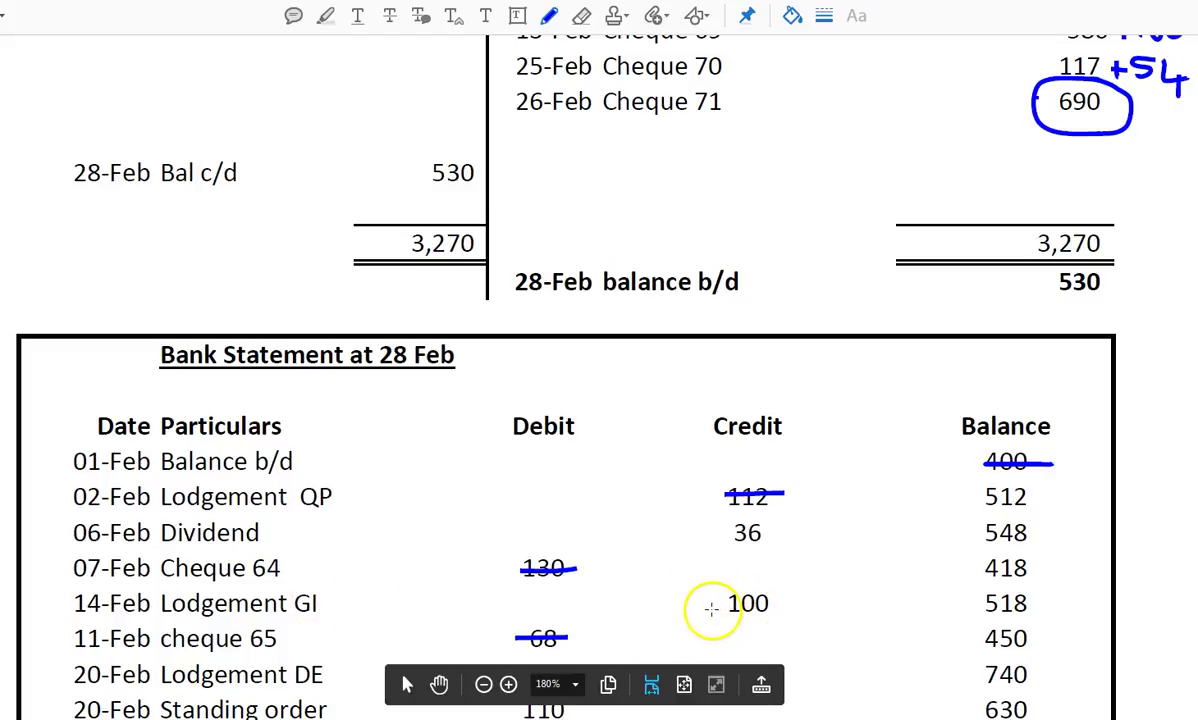
- Write -900 beside the Lodgement GI entry on the T account
scroll(735, 603, up, 5)
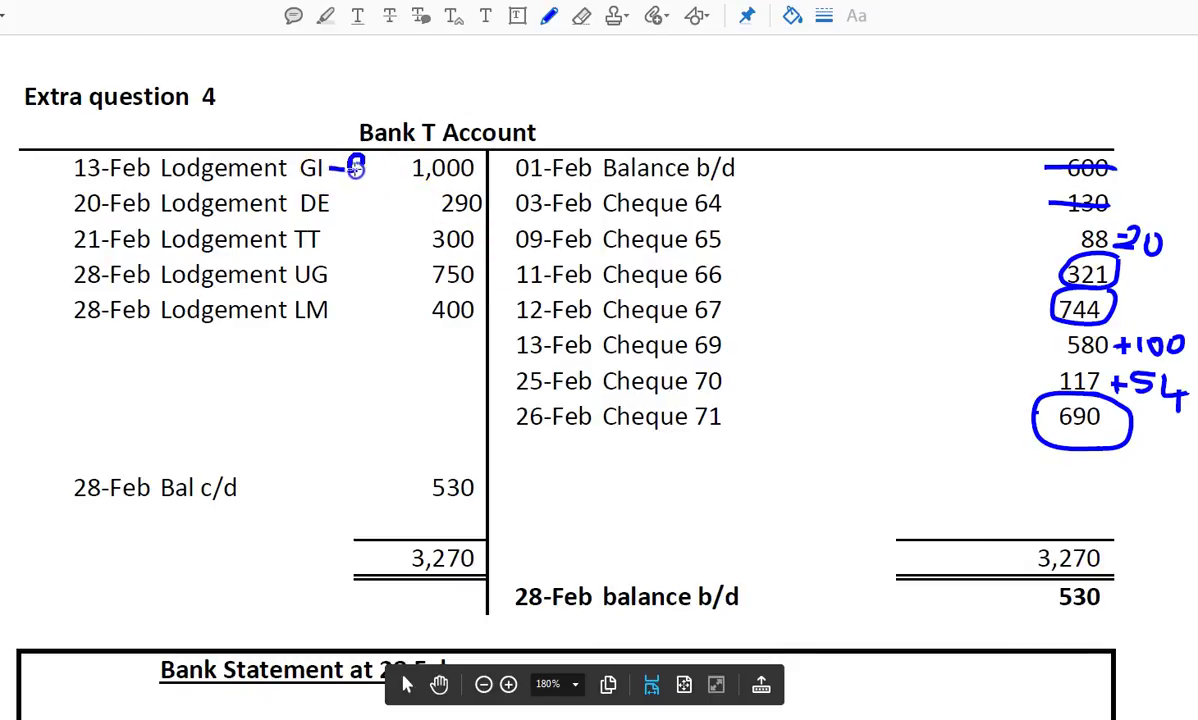
drag(361, 171, 366, 180)
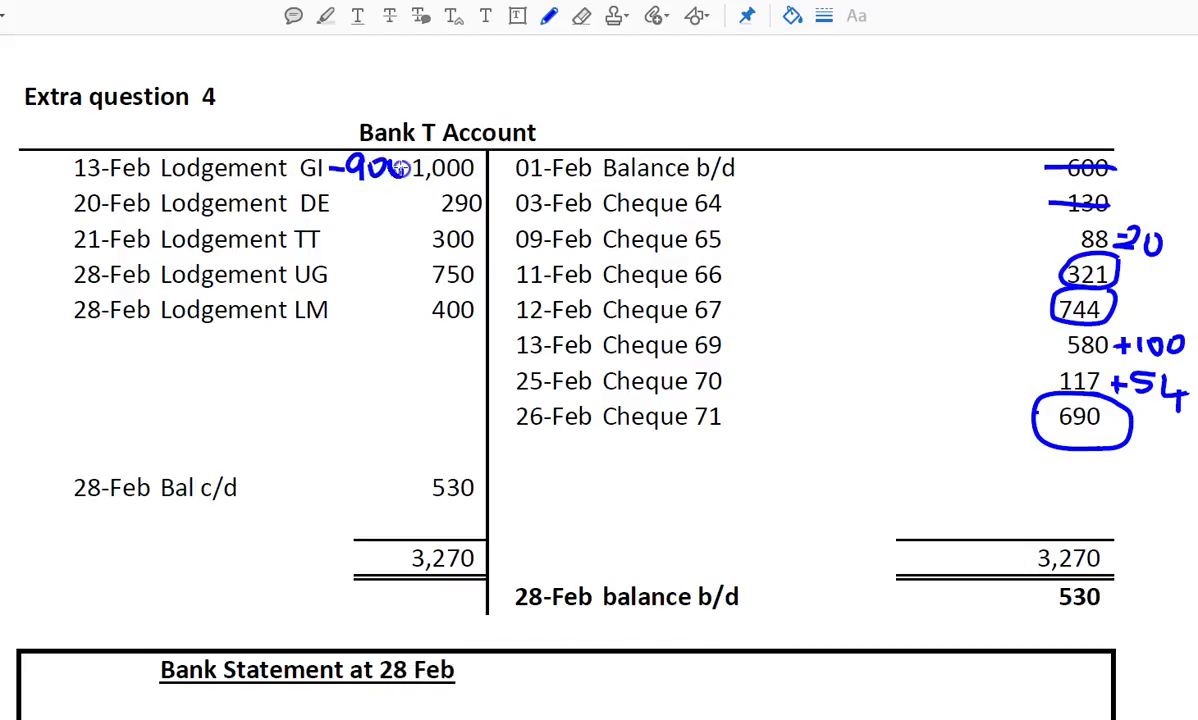
scroll(495, 367, down, 5)
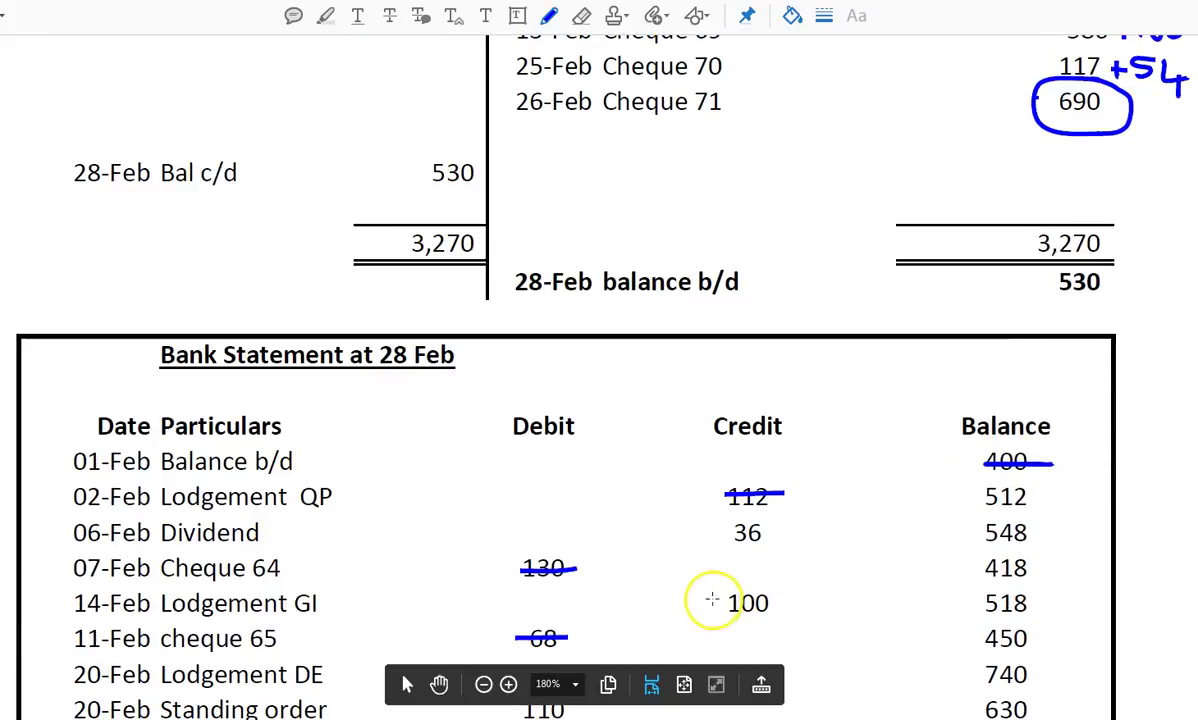
scroll(375, 272, up, 4)
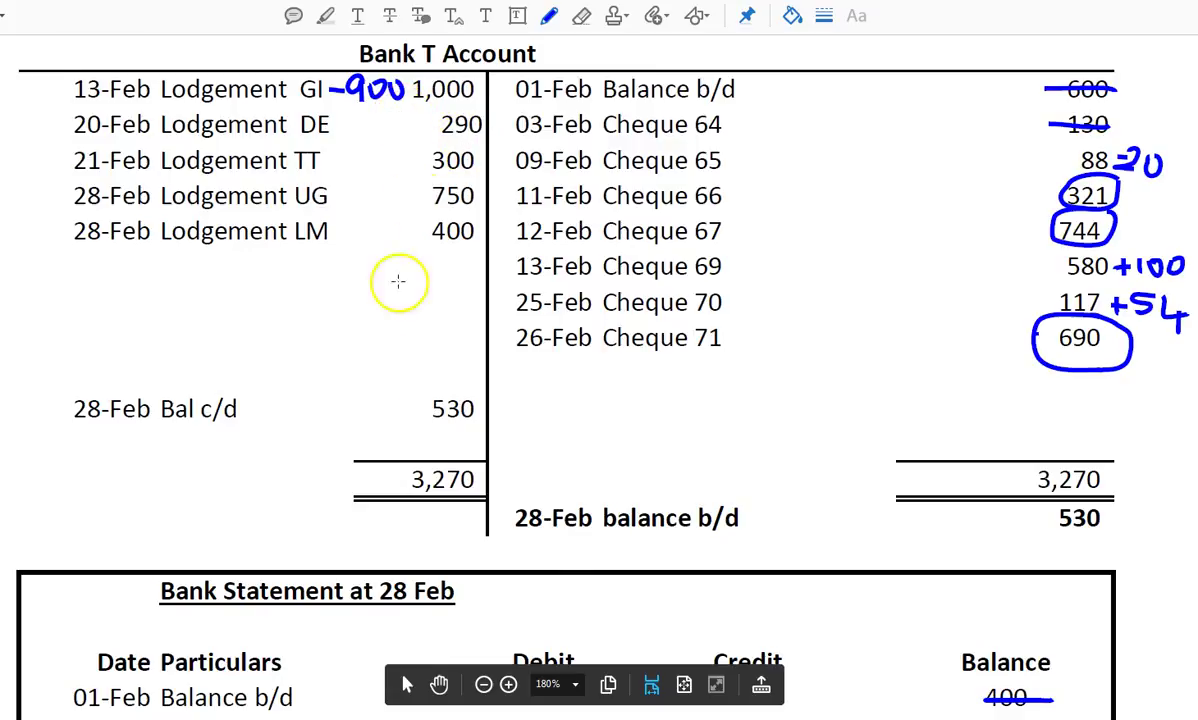
scroll(395, 432, down, 4)
scroll(334, 530, down, 1)
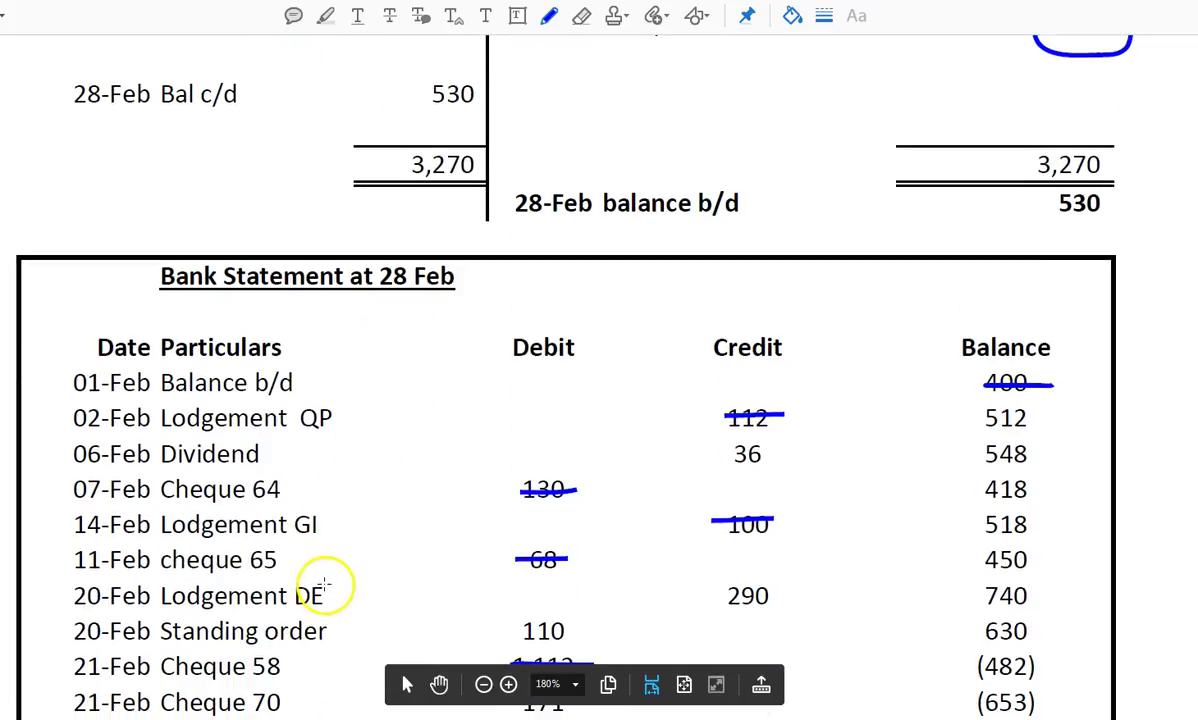
- Strike through matching statement credits, including the 330 for Lodgement TT
drag(708, 592, 770, 592)
scroll(530, 285, up, 5)
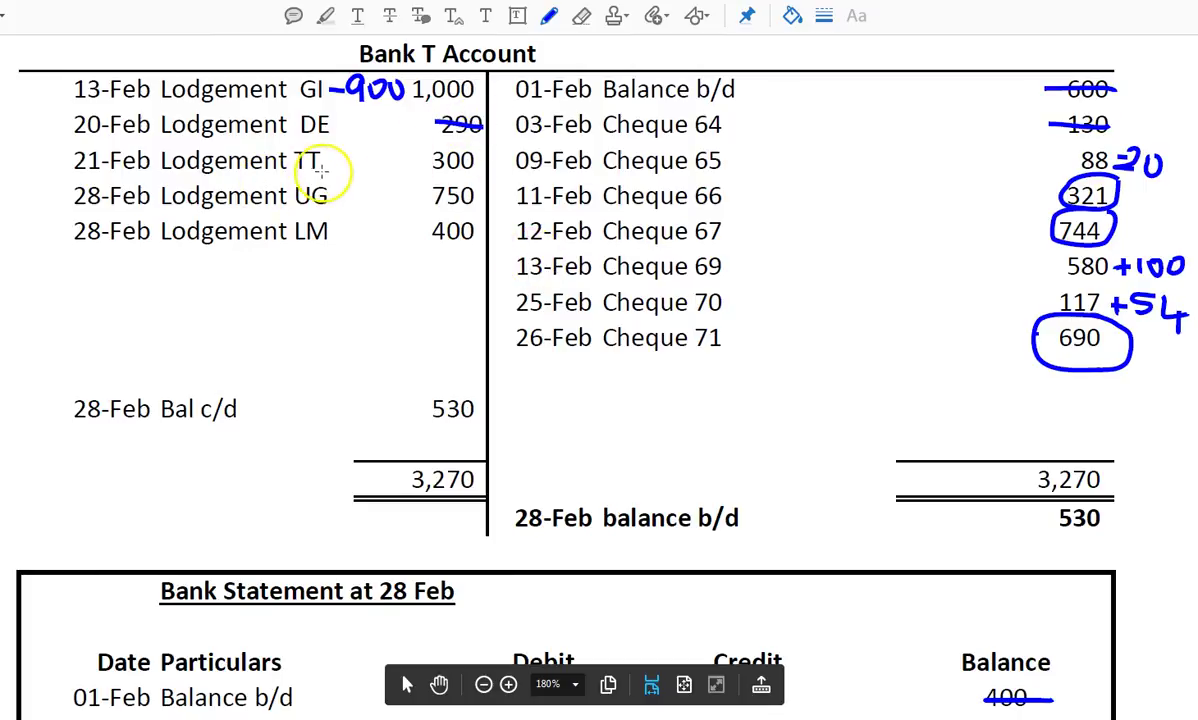
scroll(341, 457, down, 2)
scroll(313, 476, down, 4)
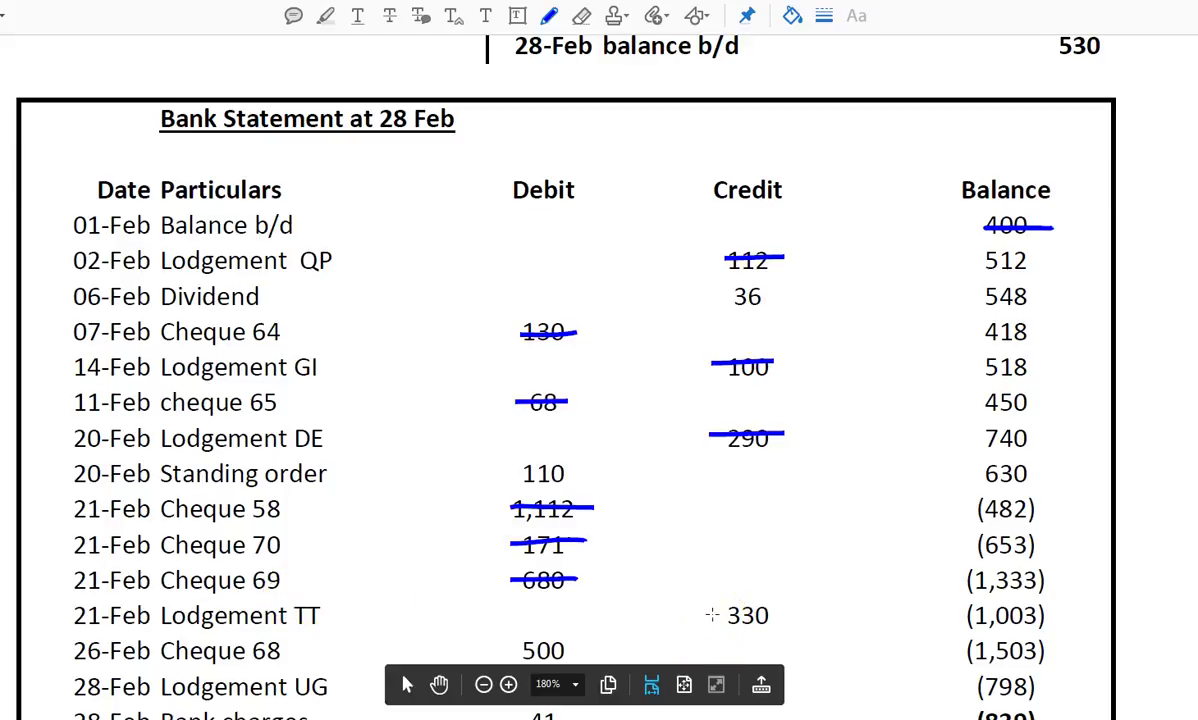
drag(712, 616, 782, 617)
scroll(698, 507, up, 5)
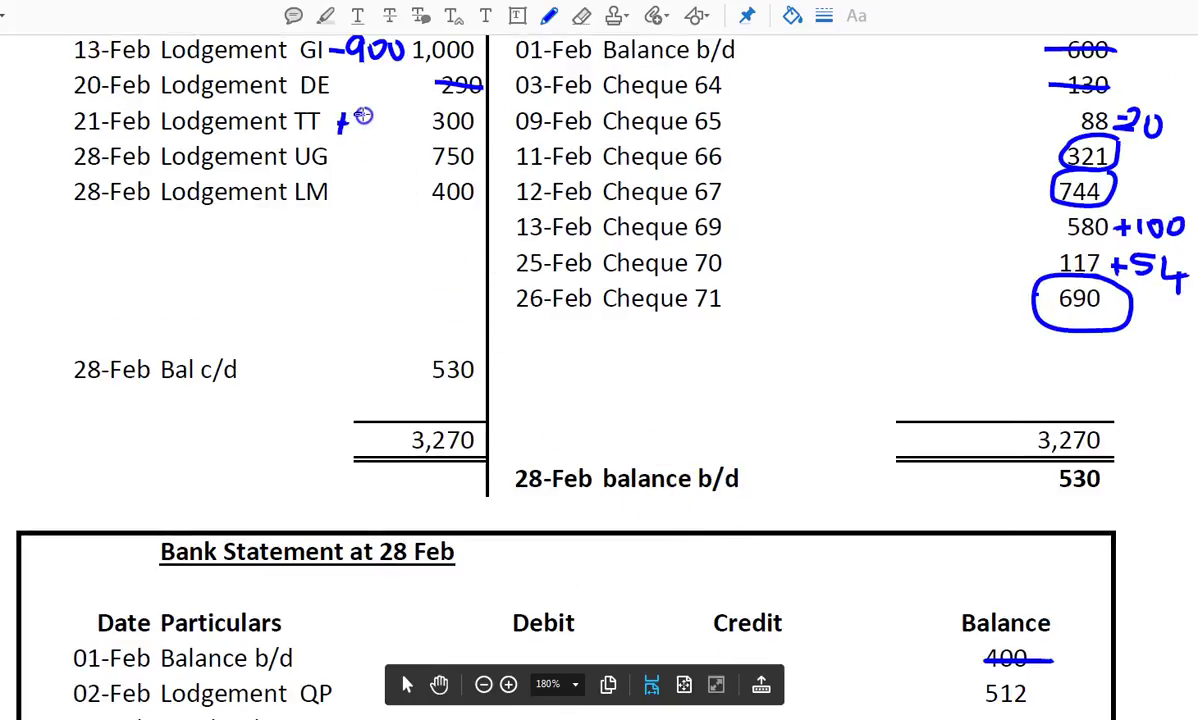
- Write +30 beside Lodgement TT, strike the 705 UG credit, and write -45 beside UG
drag(354, 136, 374, 121)
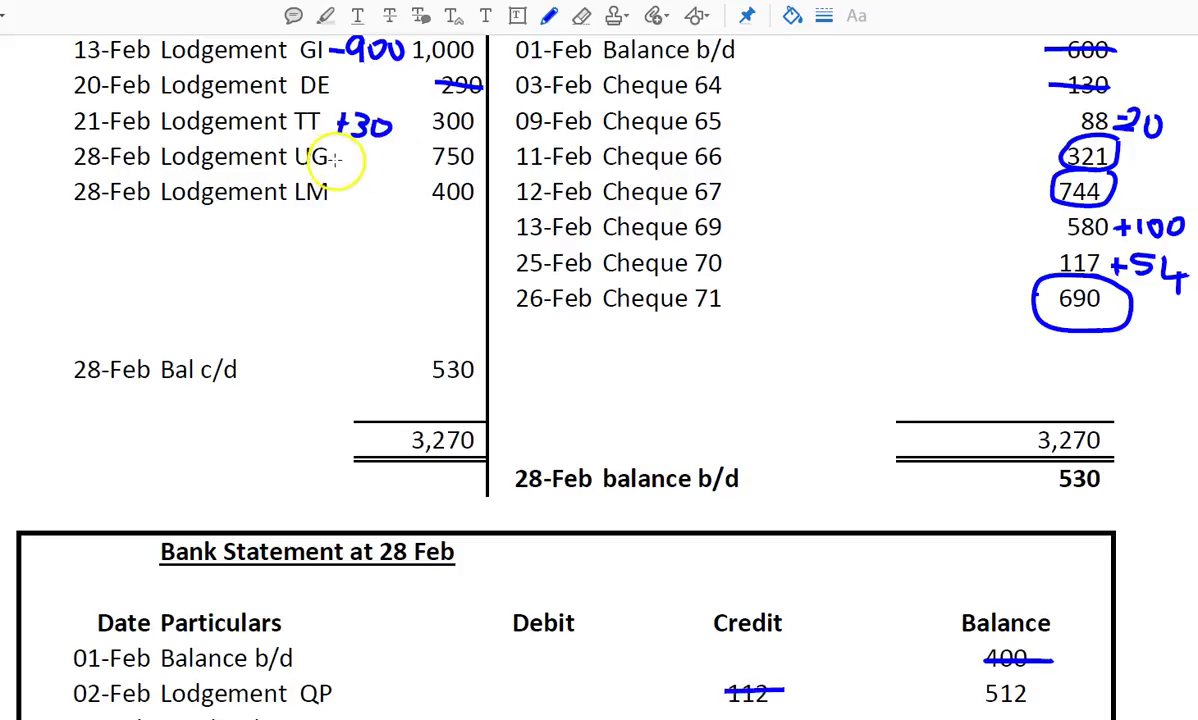
scroll(259, 193, down, 5)
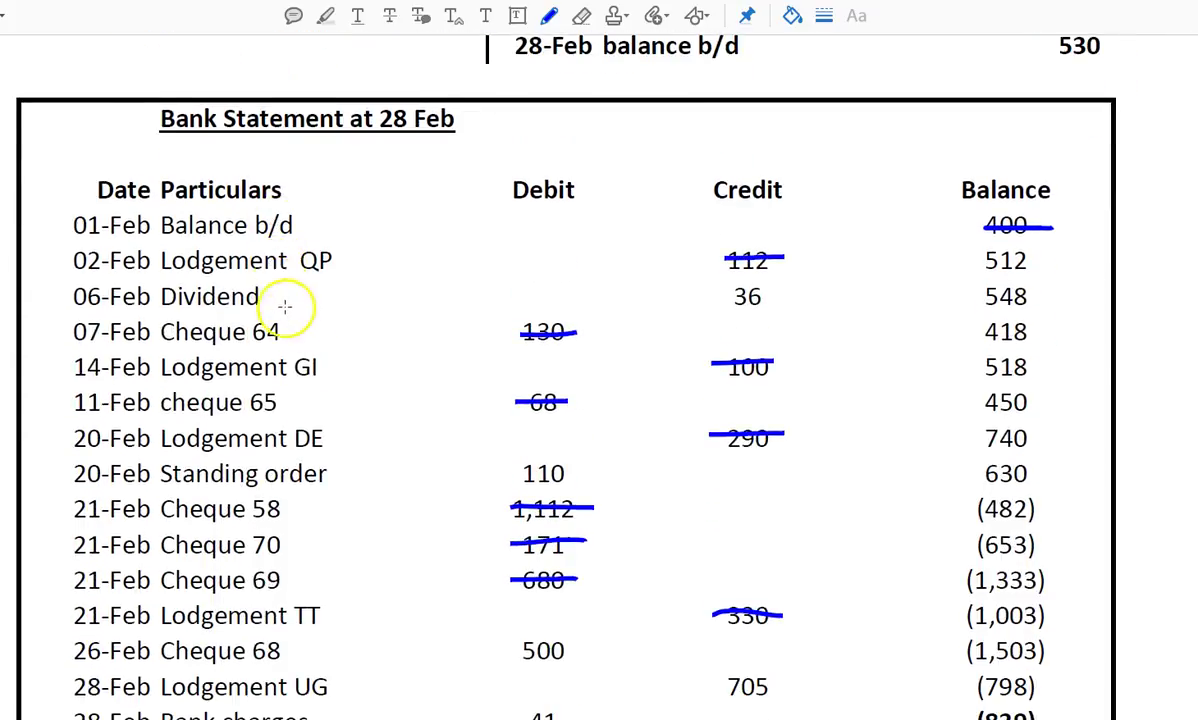
scroll(285, 307, down, 1)
drag(718, 644, 783, 644)
scroll(680, 460, up, 6)
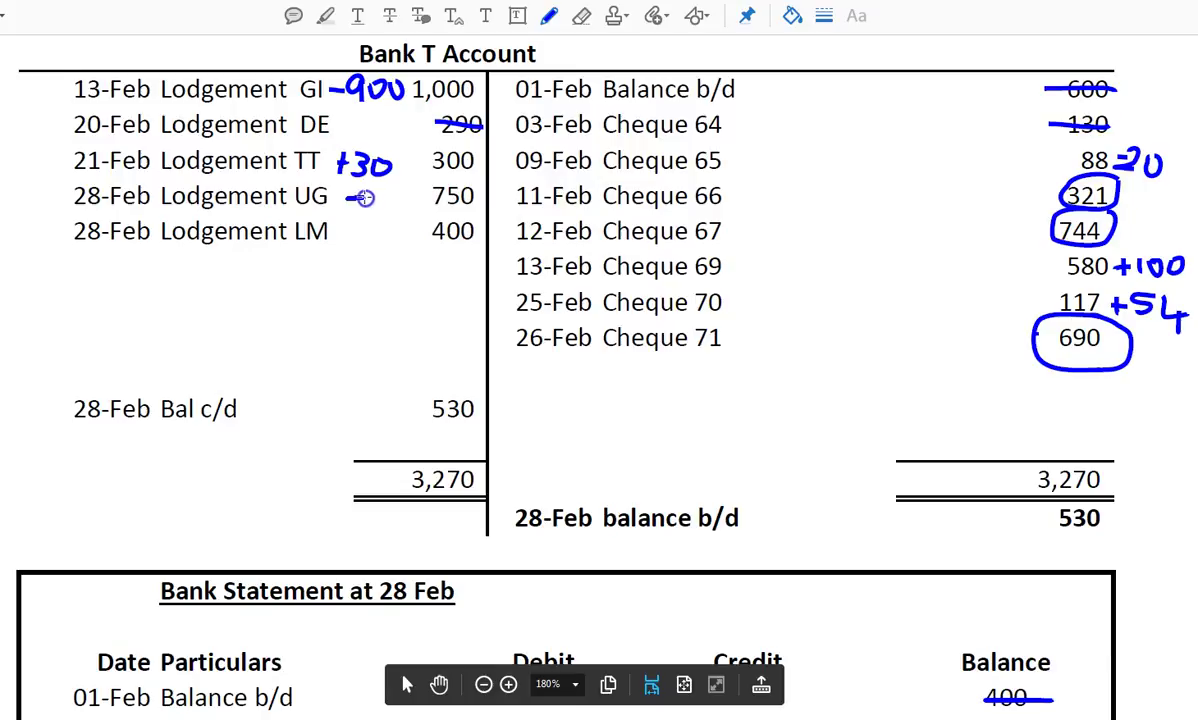
drag(385, 210, 398, 208)
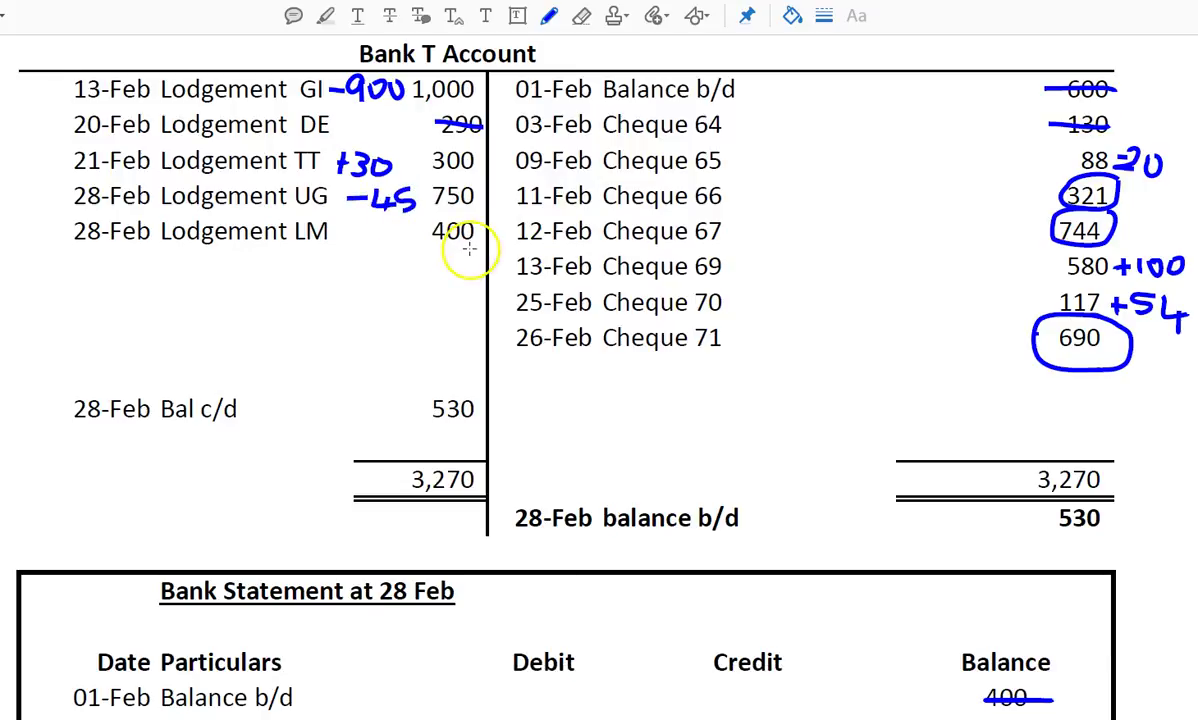
scroll(437, 253, down, 10)
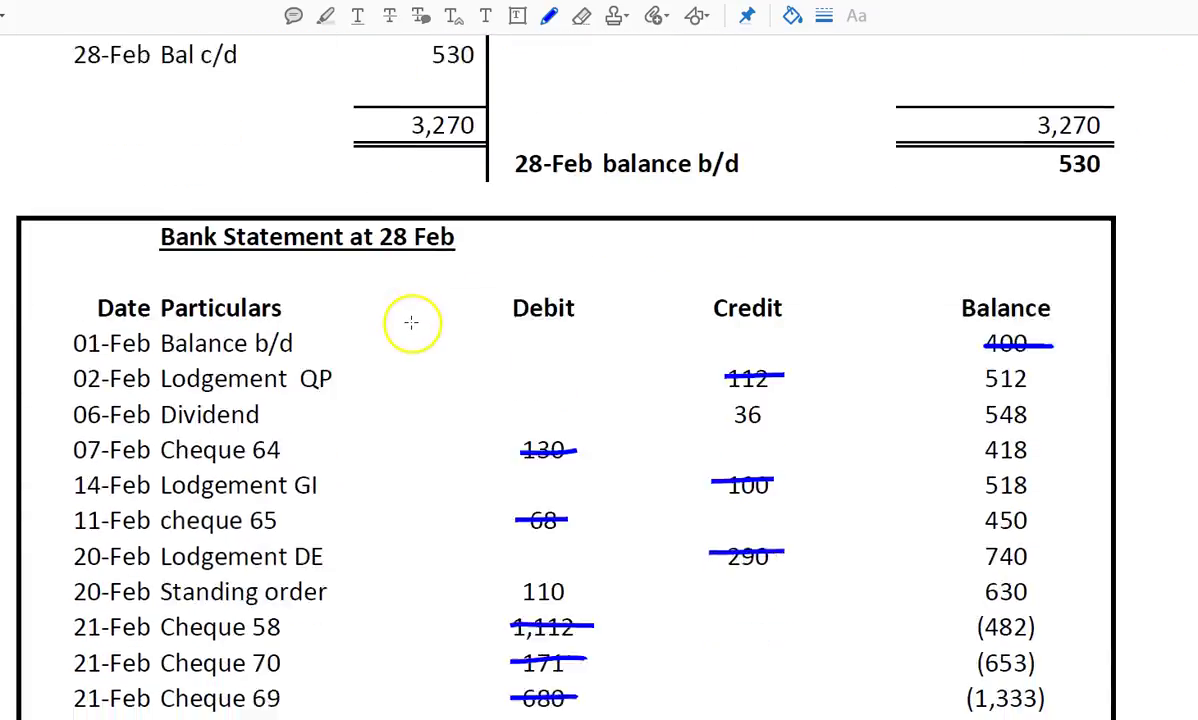
scroll(294, 490, up, 10)
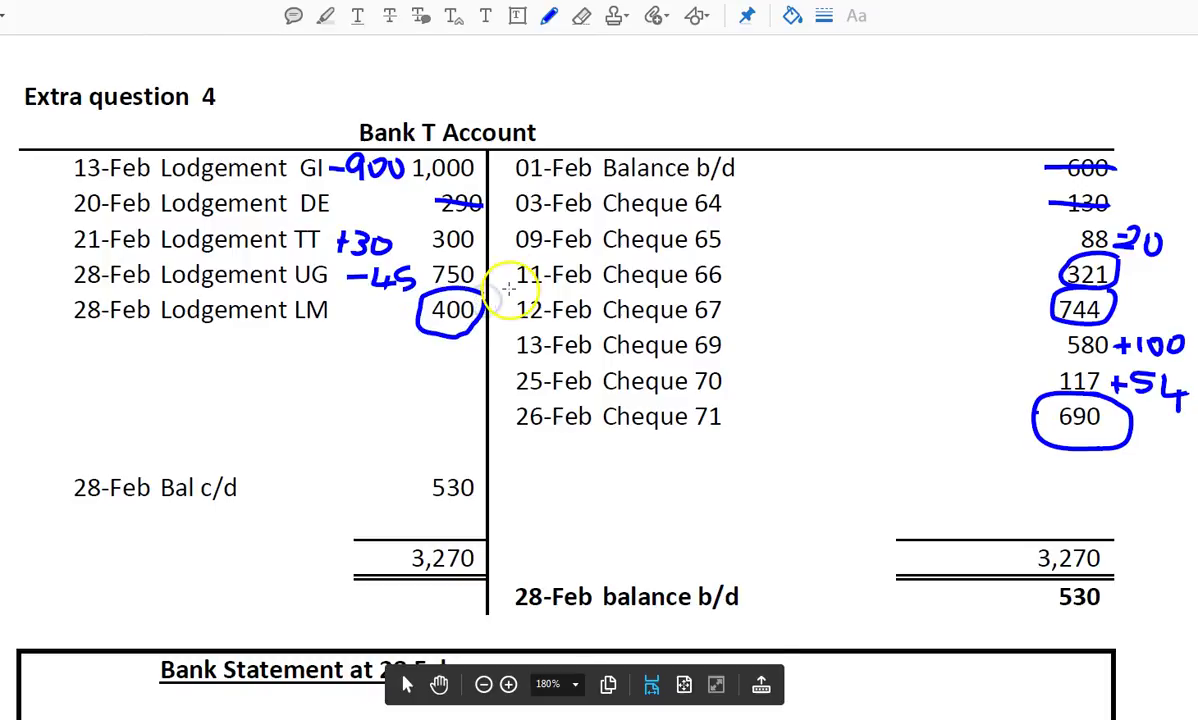
- Scroll between the T account and bank statement to compare the remaining unstruck items
scroll(520, 380, down, 10)
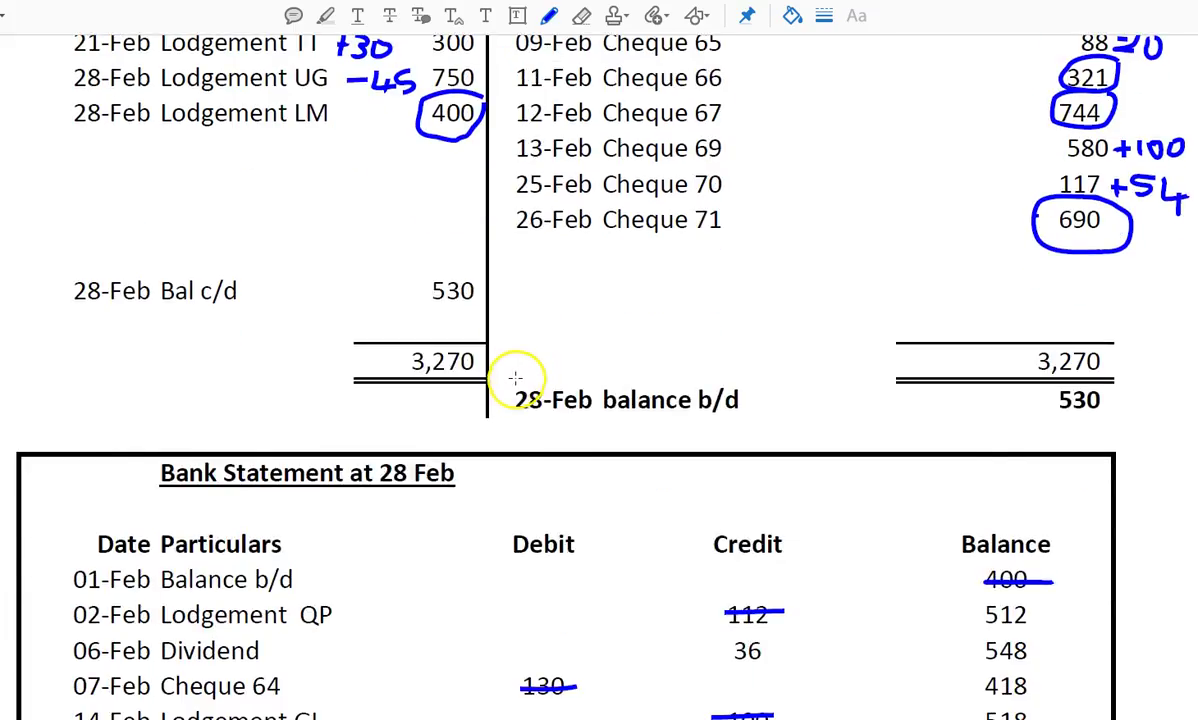
scroll(517, 389, down, 2)
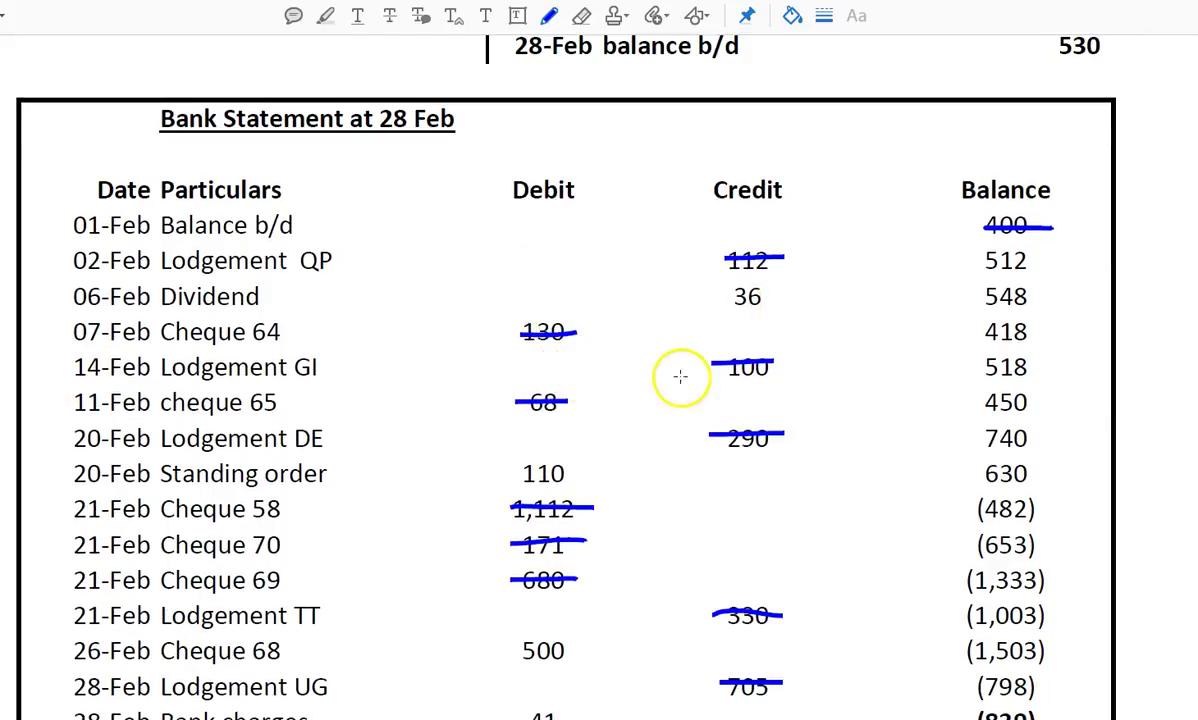
scroll(762, 436, down, 3)
scroll(759, 470, up, 3)
scroll(805, 337, up, 13)
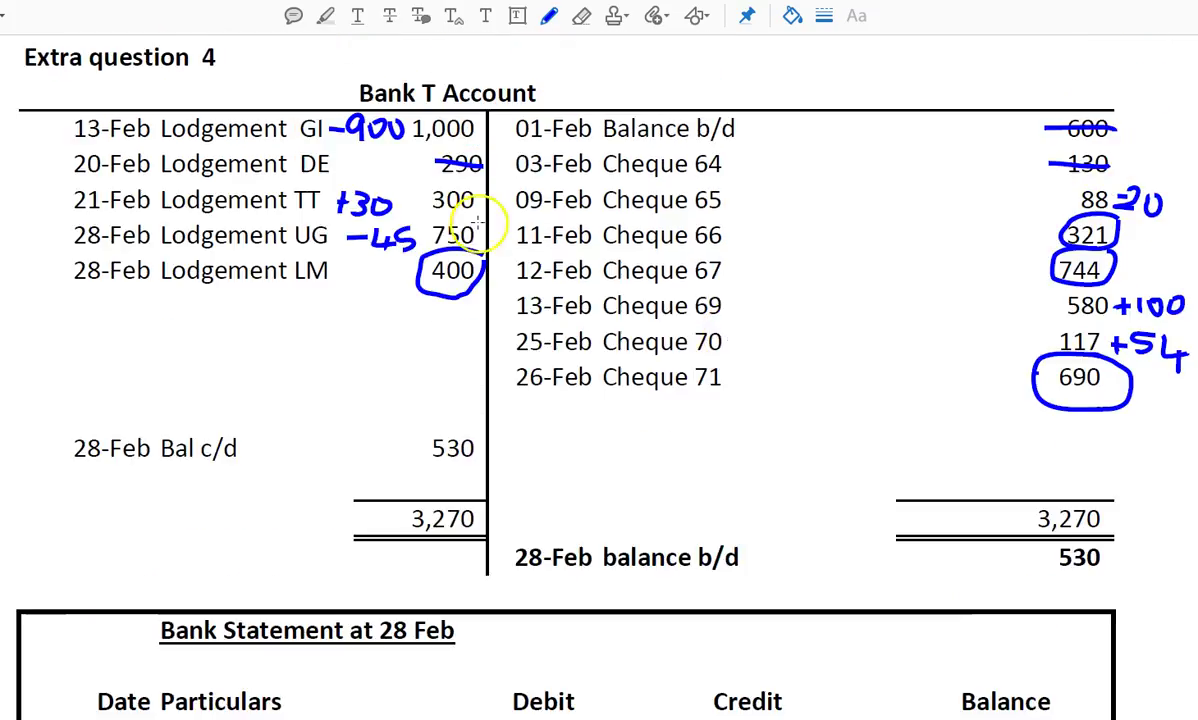
scroll(727, 490, down, 12)
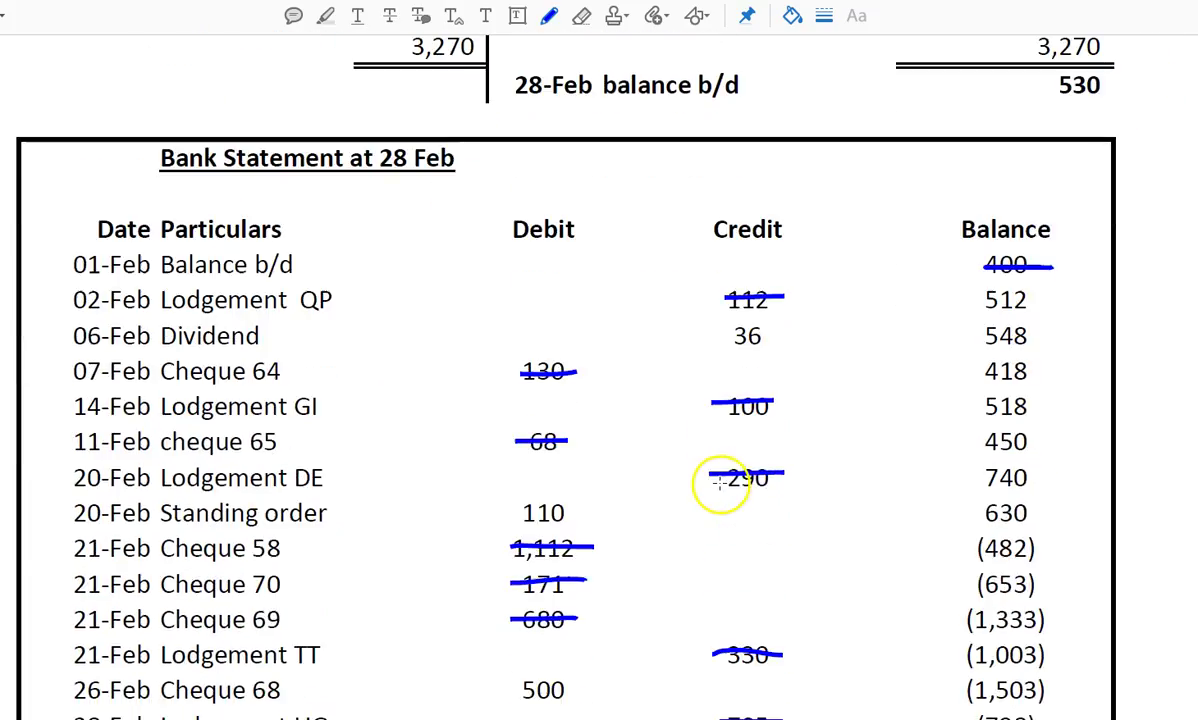
scroll(548, 512, down, 3)
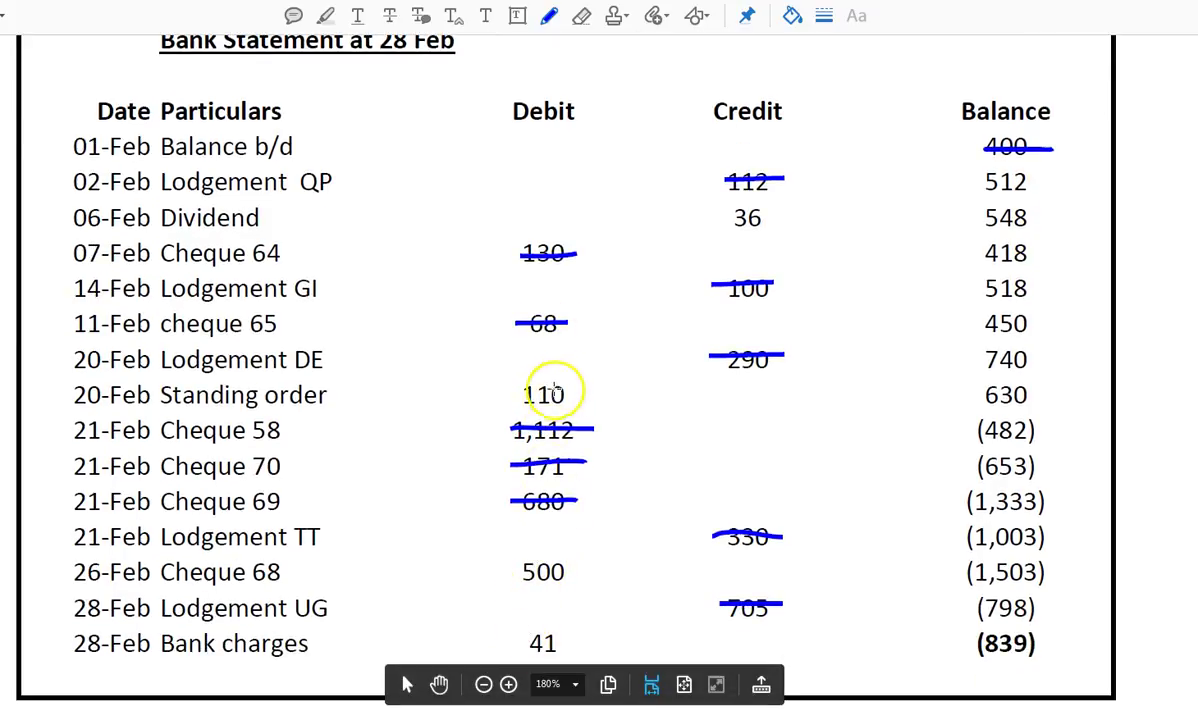
scroll(553, 400, up, 14)
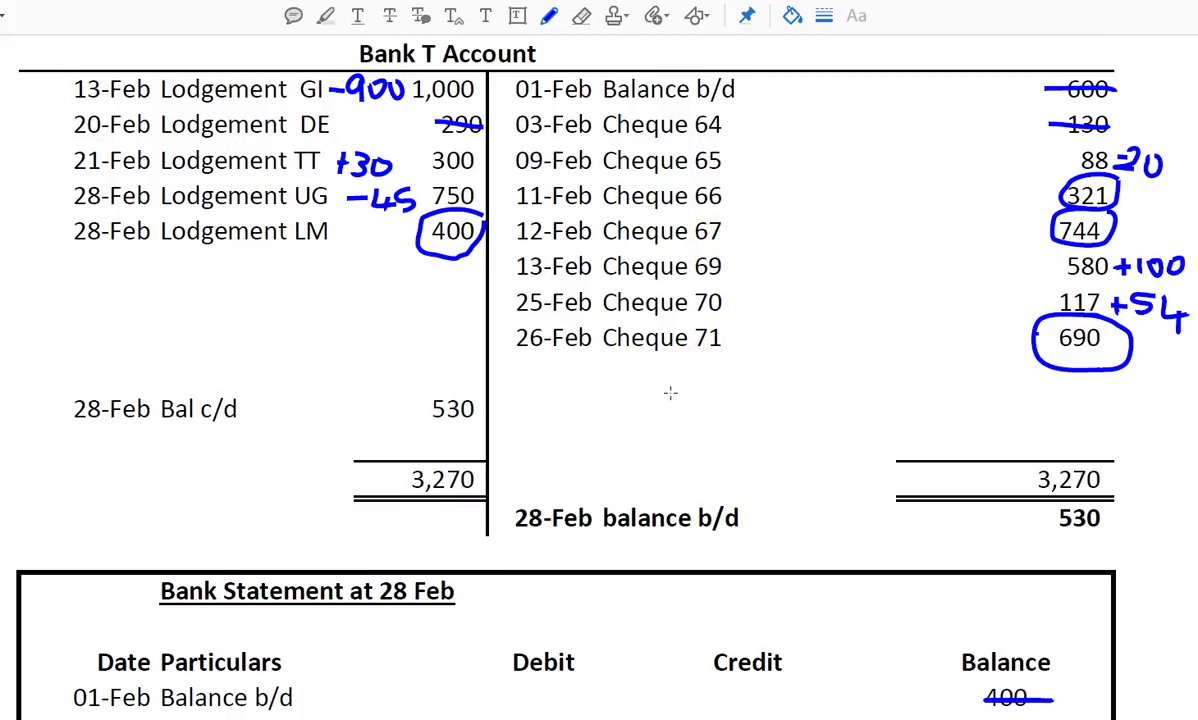
scroll(655, 401, down, 5)
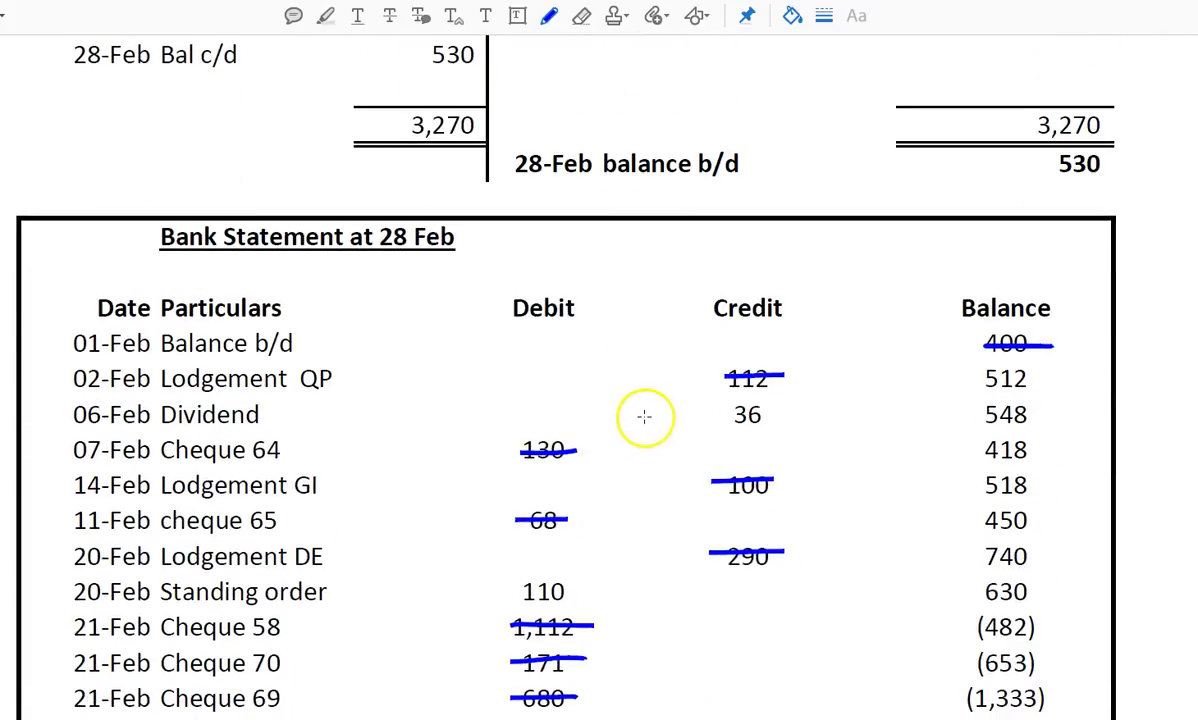
scroll(642, 413, down, 3)
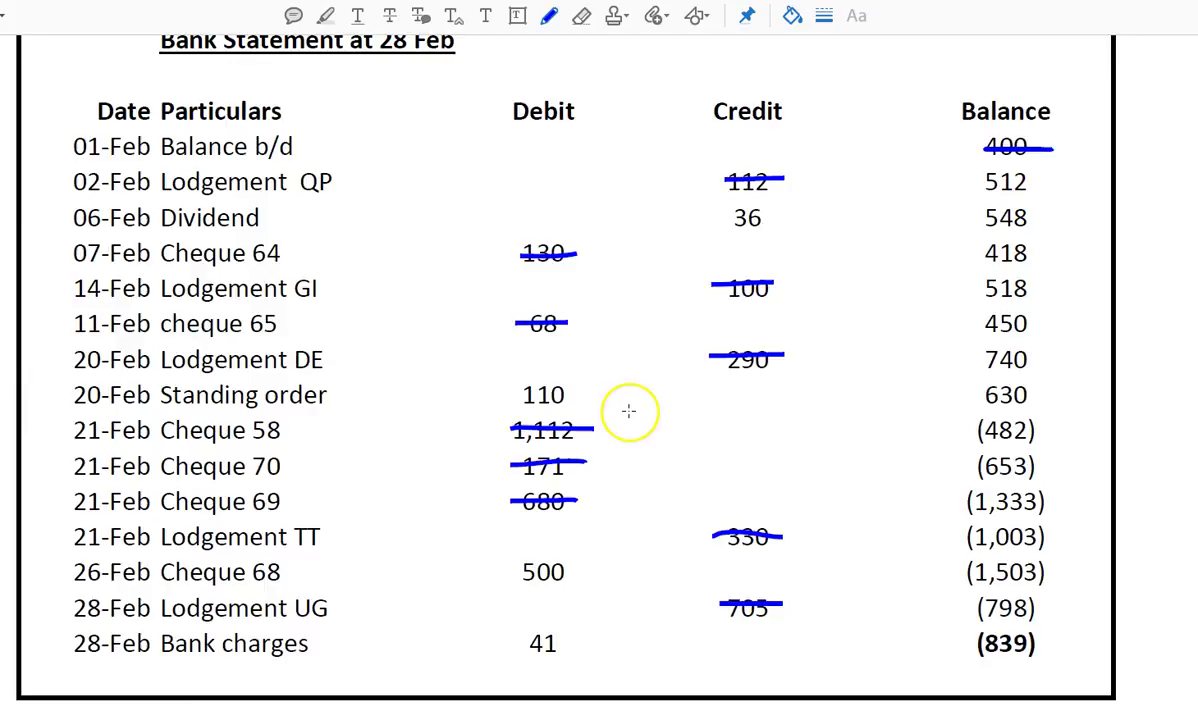
scroll(628, 411, up, 8)
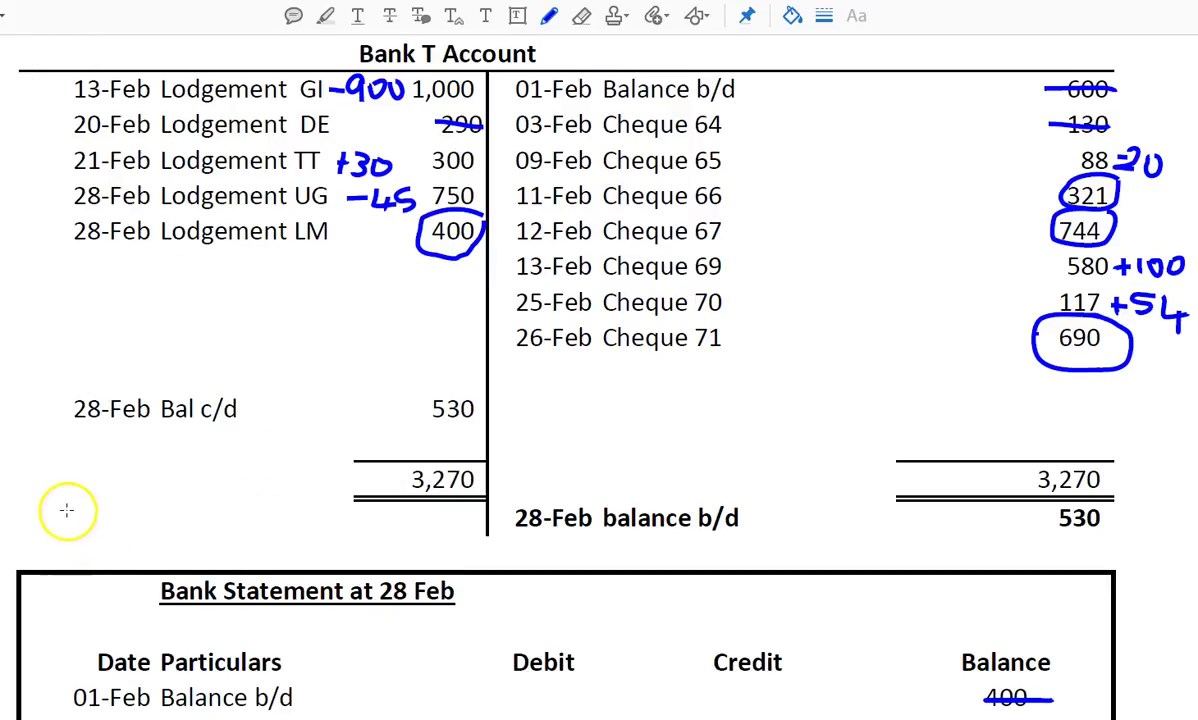
- Draw a blue pen line across the page under the T account totals, then switch to Excel
drag(48, 512, 824, 493)
drag(1022, 503, 1196, 507)
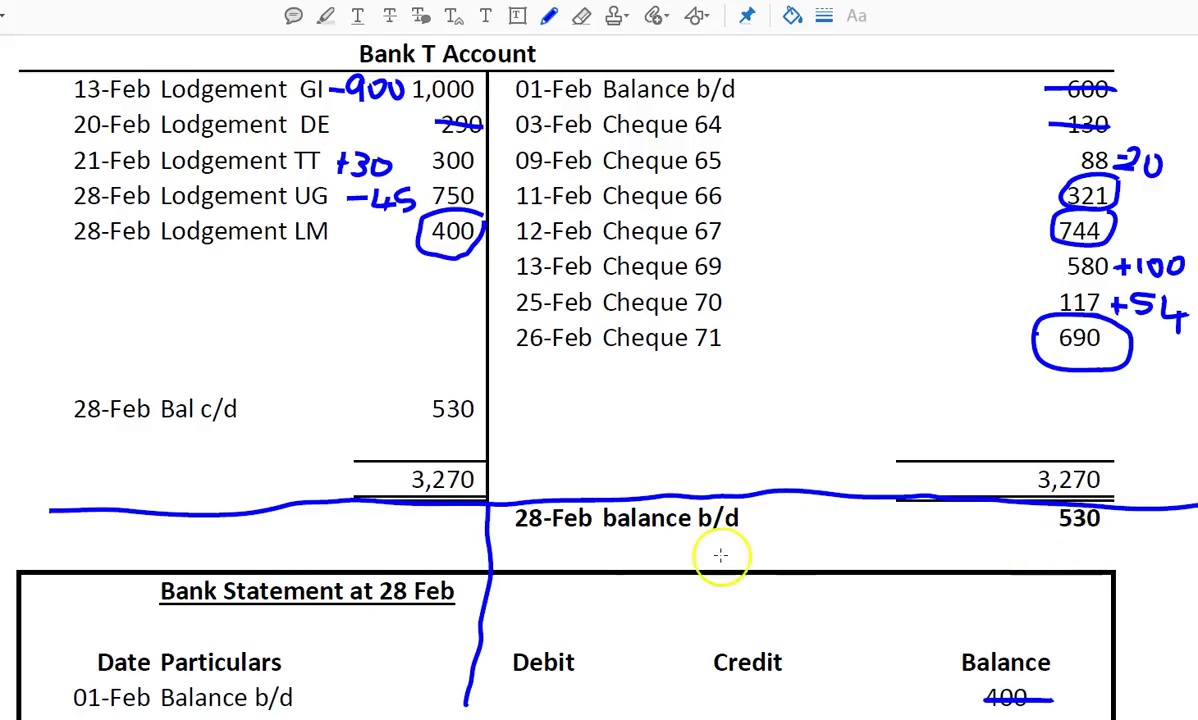
key(alt+Tab)
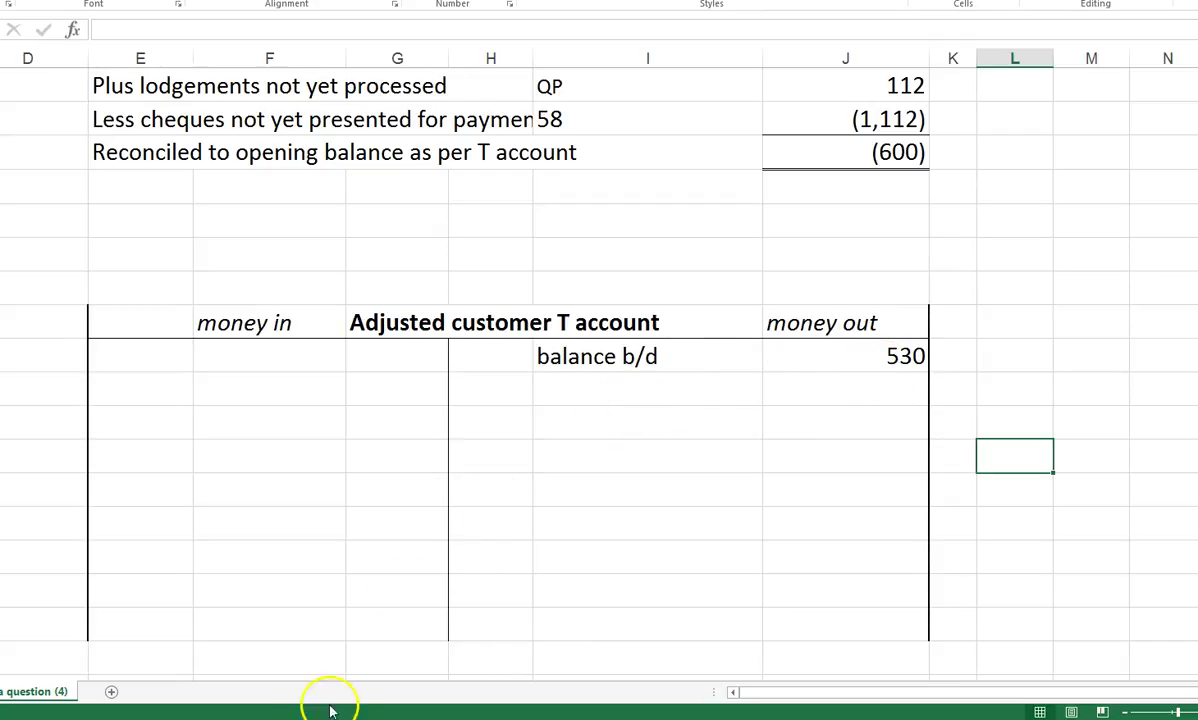
- Switch from Excel back to the annotated Bank T Account PDF
key(alt+Tab)
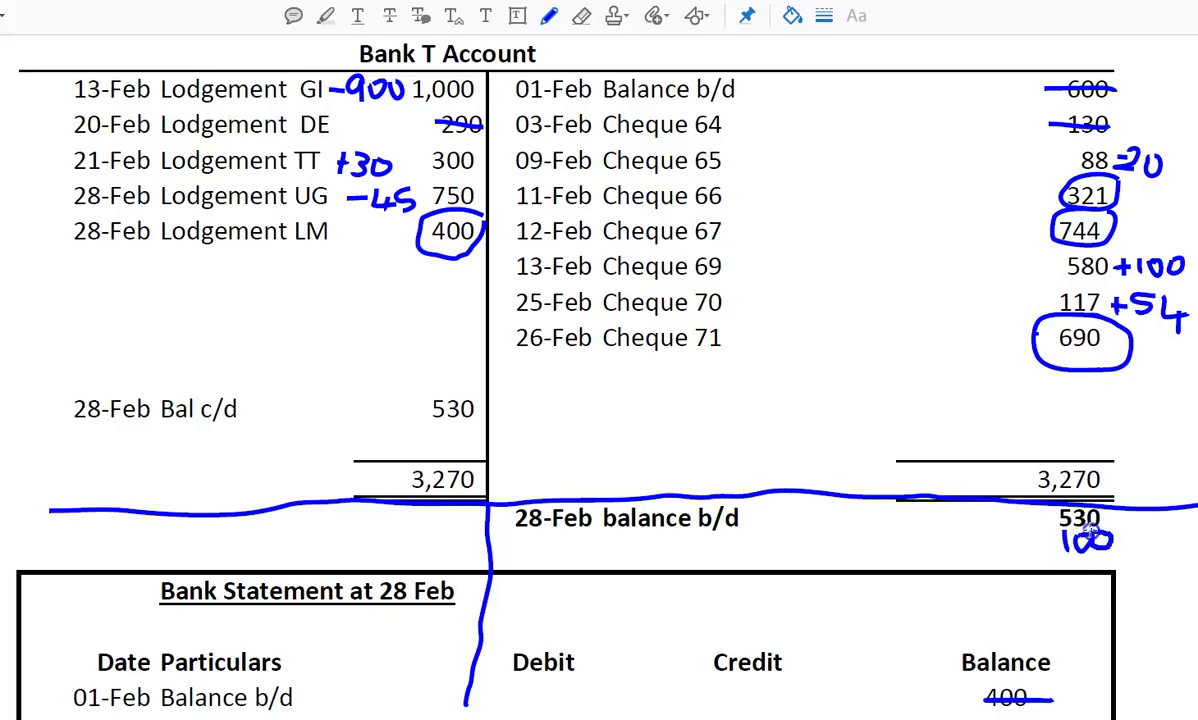
- Handwrite 54 under the 530 balance b/d and 30 below the 20 opposite
drag(1075, 568, 1093, 556)
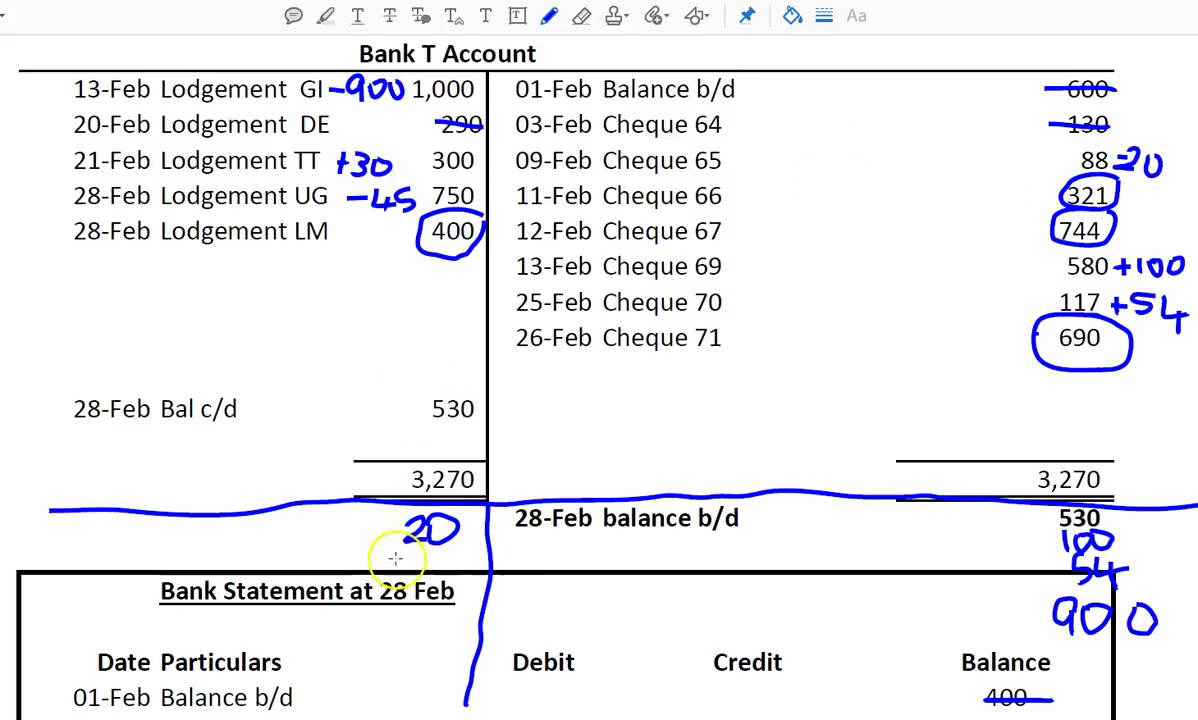
mouse_move(409, 566)
mouse_down()
mouse_move(402, 578)
mouse_move(460, 568)
mouse_up()
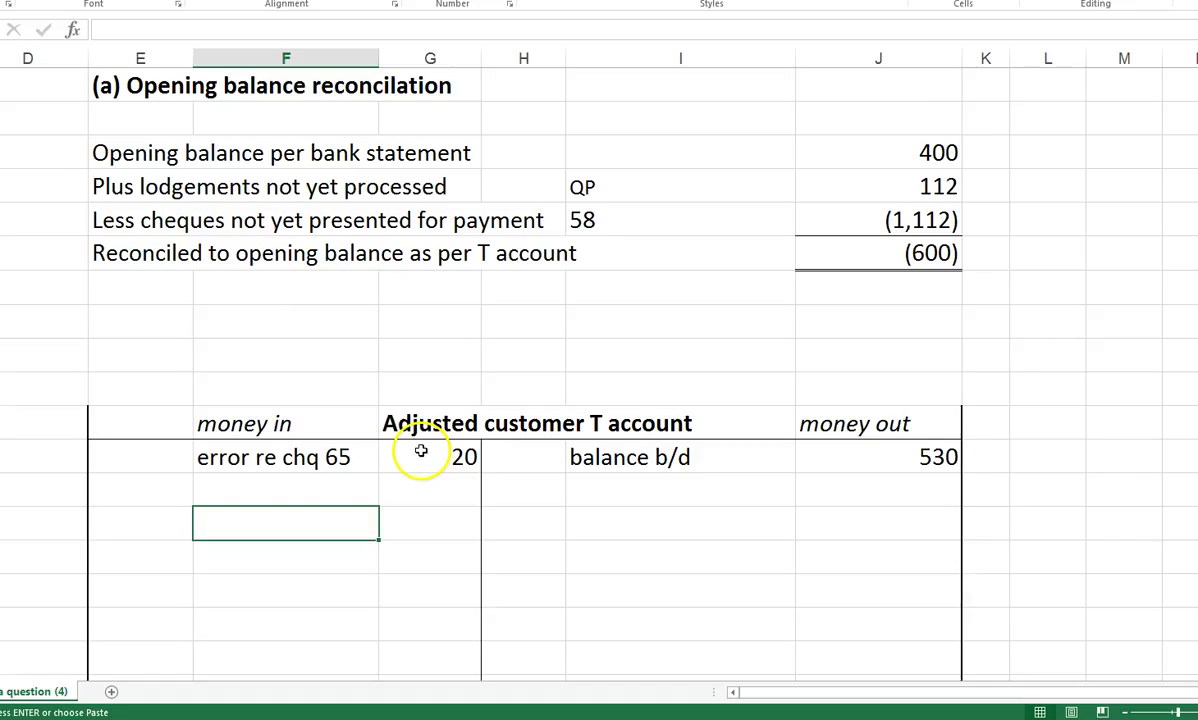
- Touch up the +54 note by cheque 70, then paste the cheque 69 and 70 error rows under money out
click(422, 457)
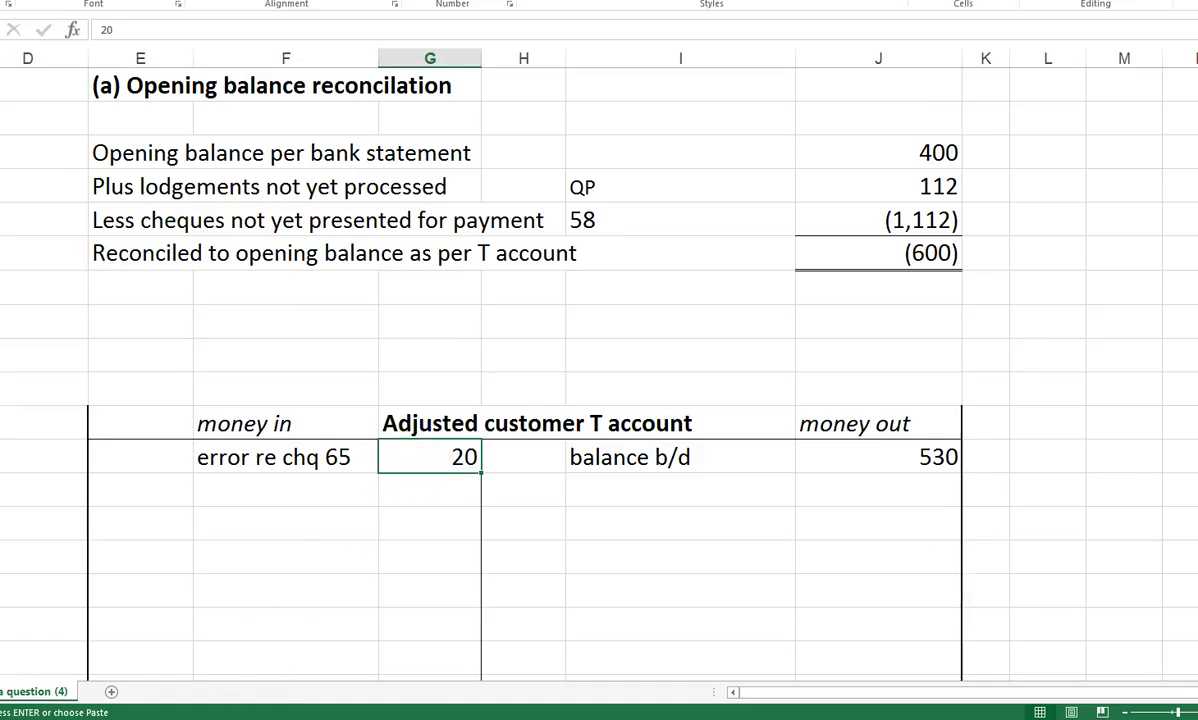
key(alt+Tab)
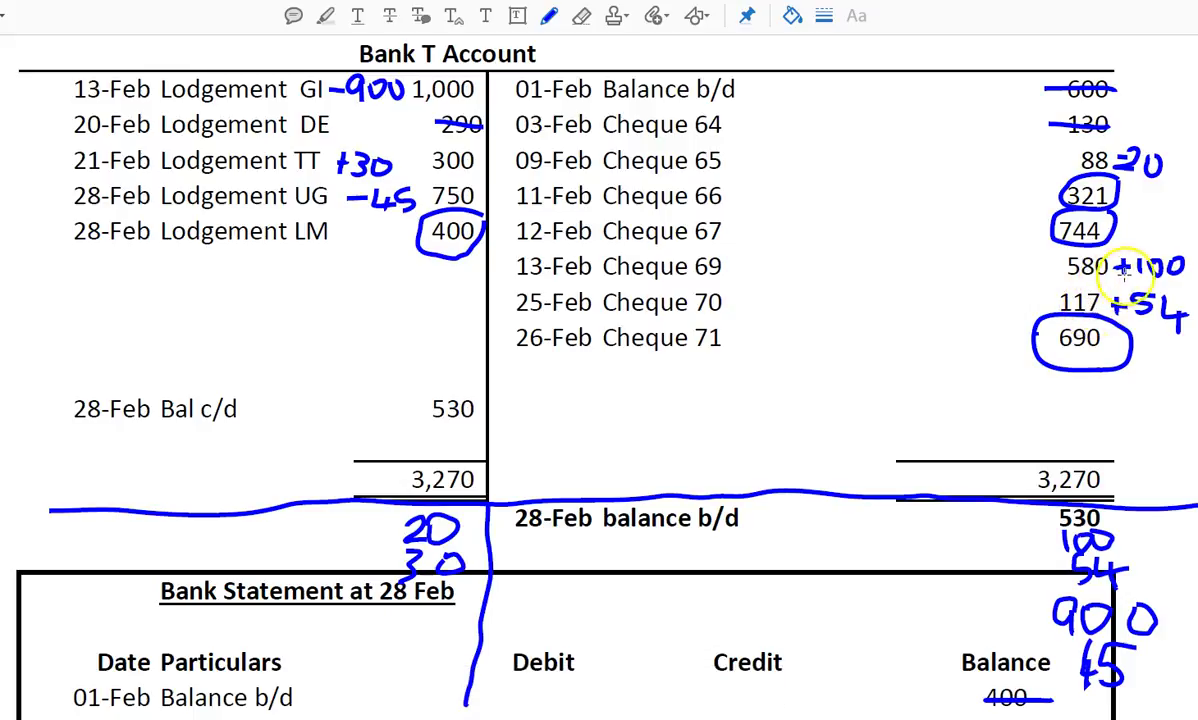
drag(1155, 312, 1188, 313)
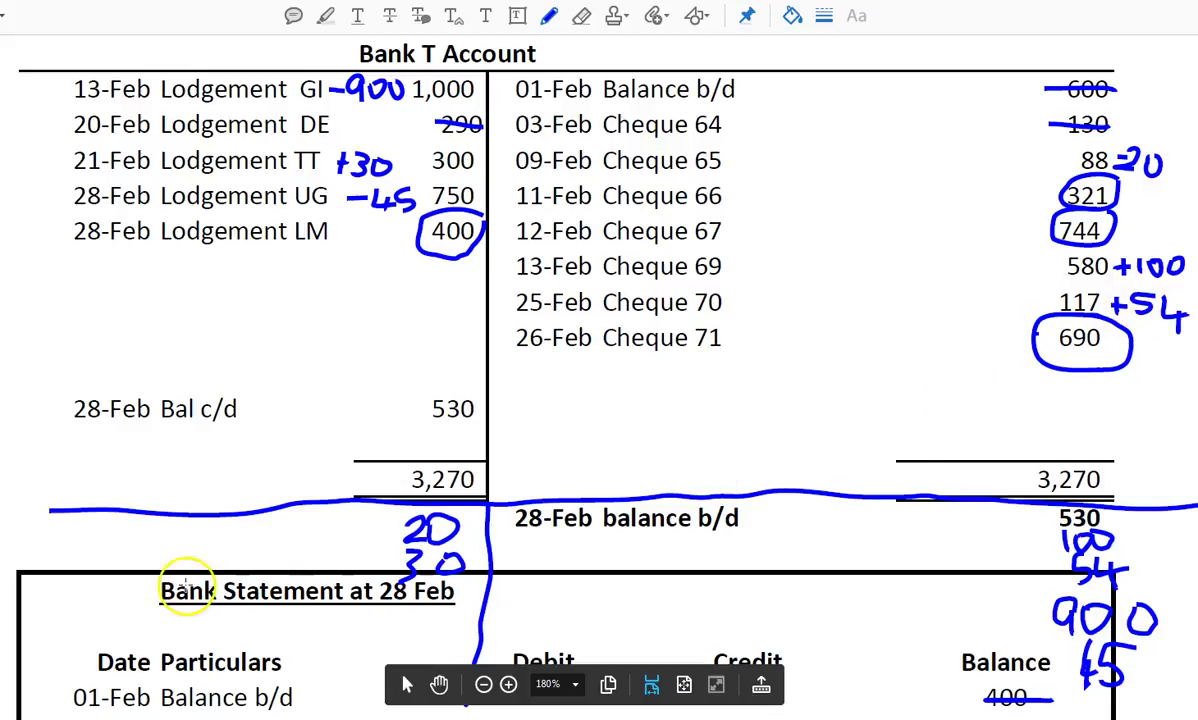
key(alt+Tab)
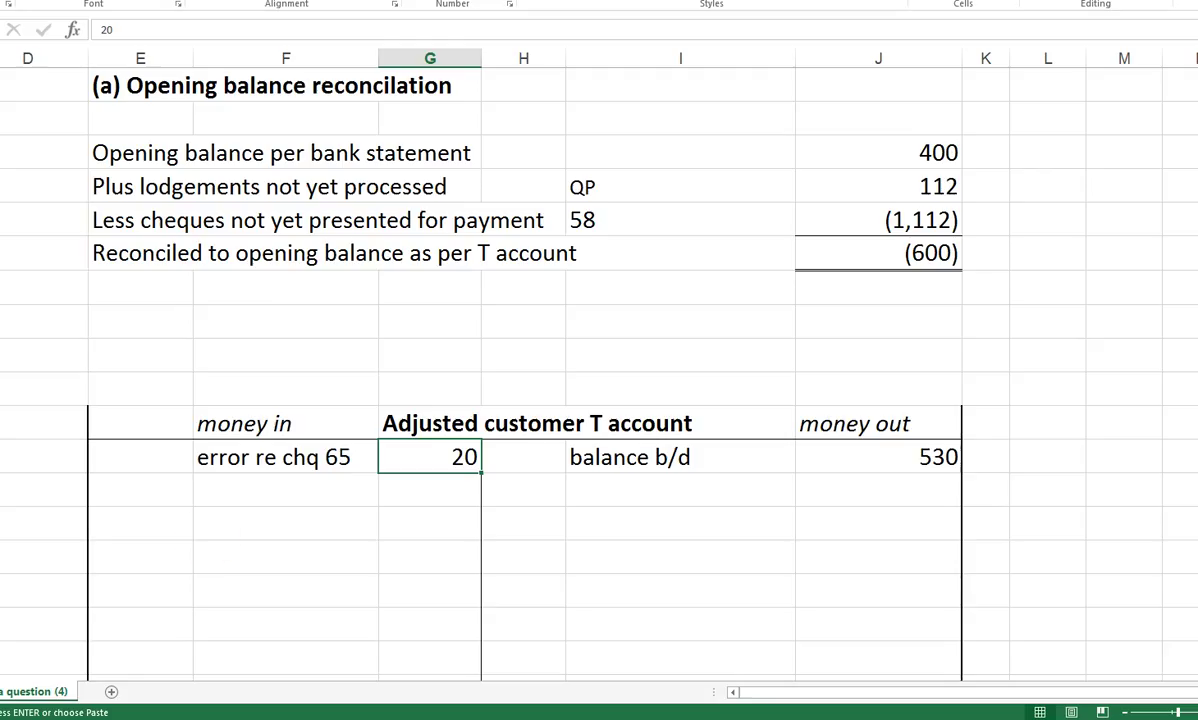
scroll(680, 400, down, 1)
click(680, 390)
text(error re cheque 69	100 error re cheque 70	54)
click(986, 390)
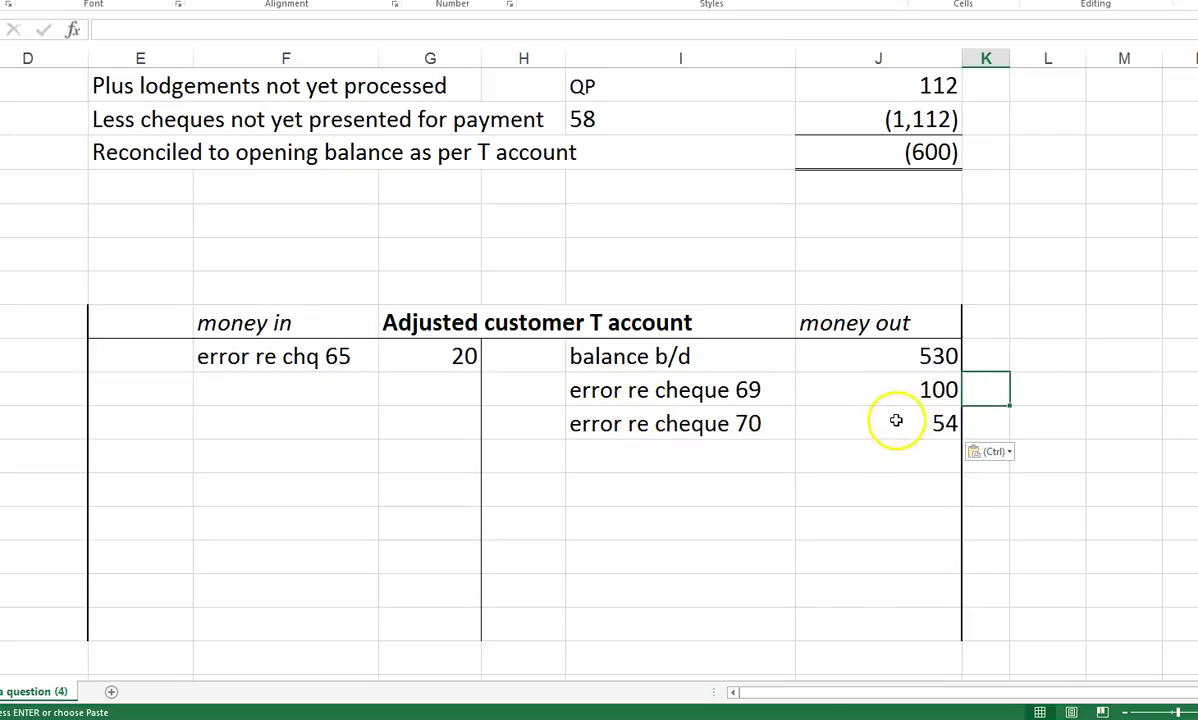
- Paste 'error re lodge TT' 30 under money in below error re chq 65
key(alt+Tab)
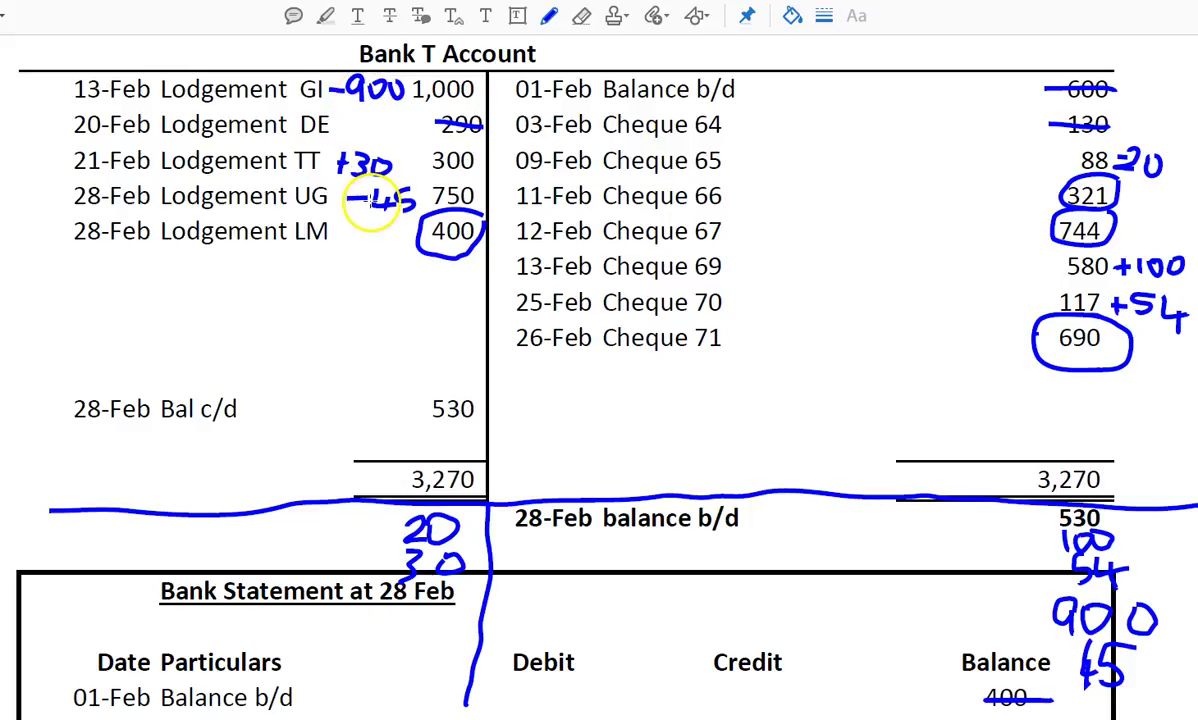
key(alt+Tab)
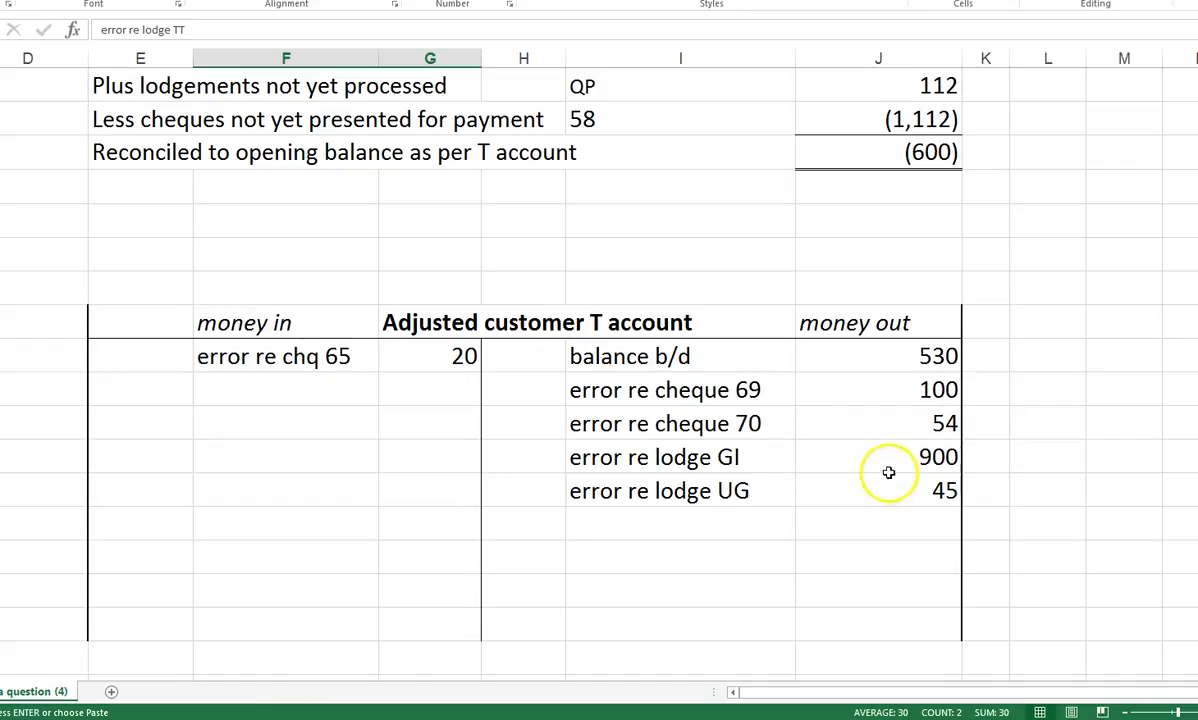
key(alt+Tab)
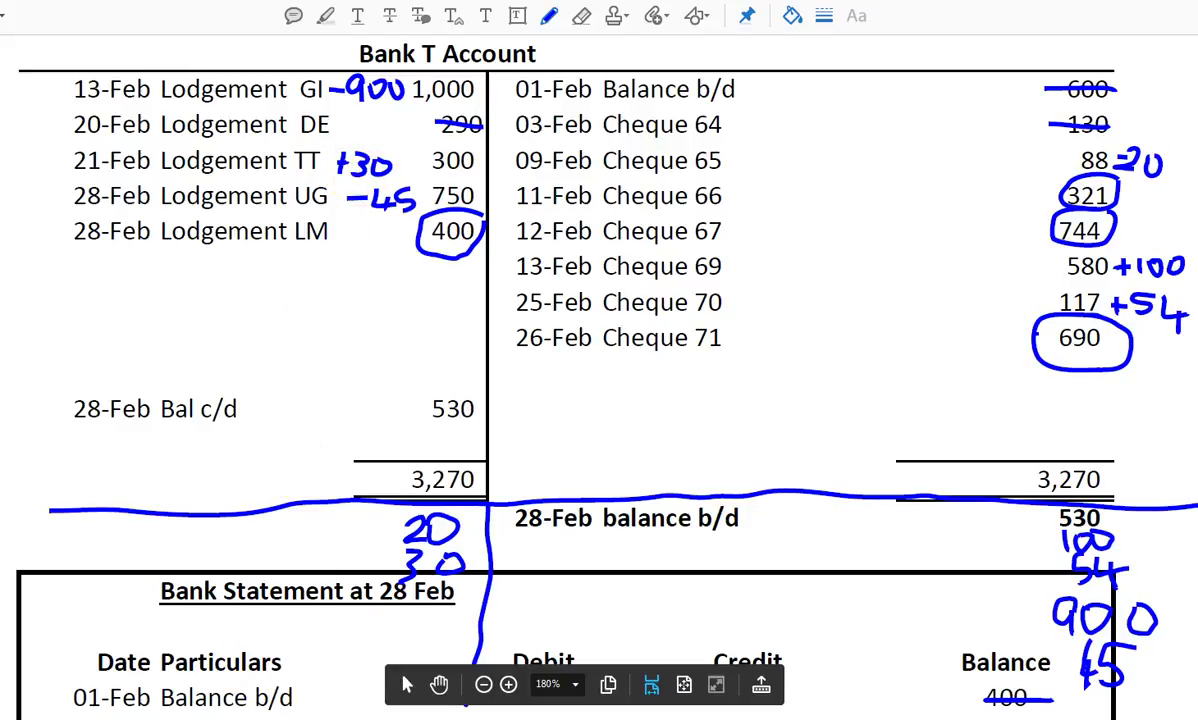
key(alt+Tab)
click(257, 385)
text(error re lodge TT	30)
click(305, 494)
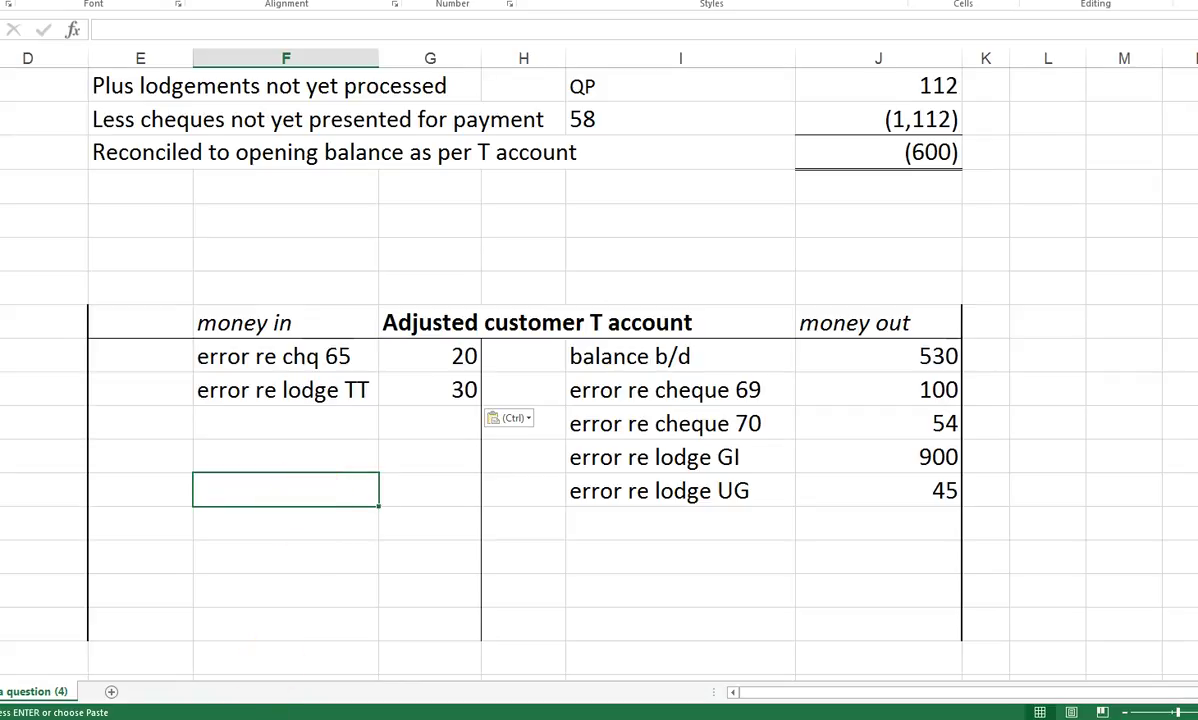
click(214, 690)
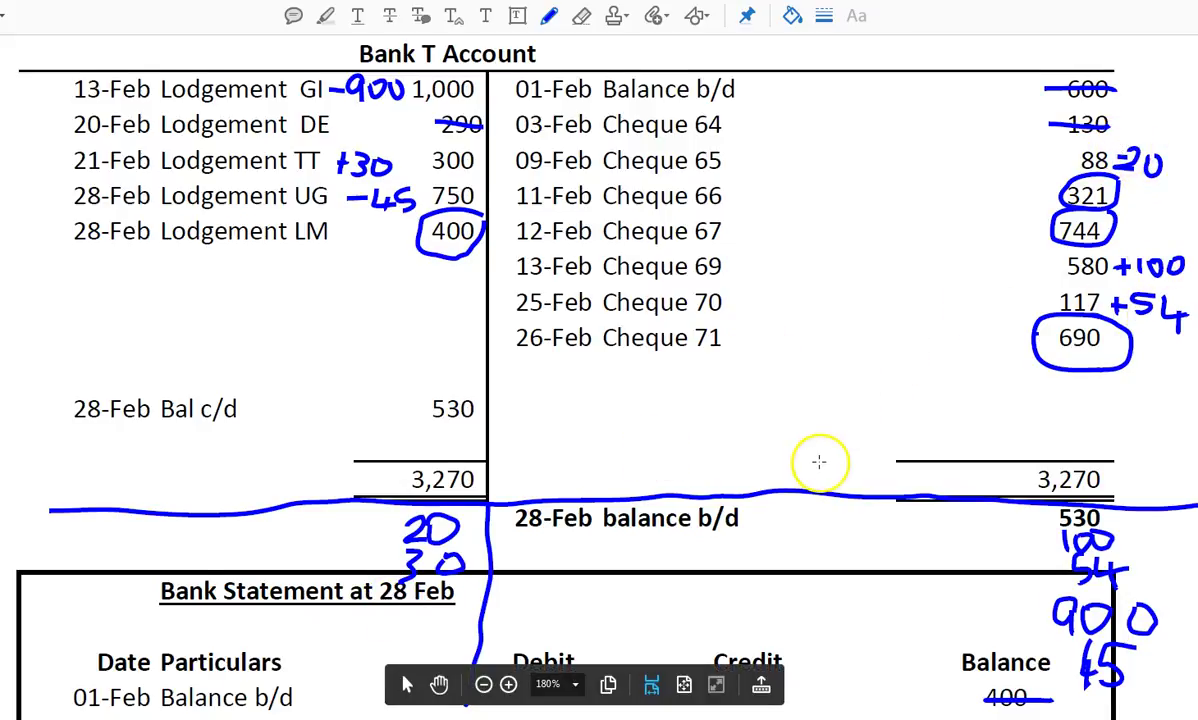
- Scratch out stray digits below the circled 400 and write 36 under the 20 and 30
scroll(818, 463, down, 1)
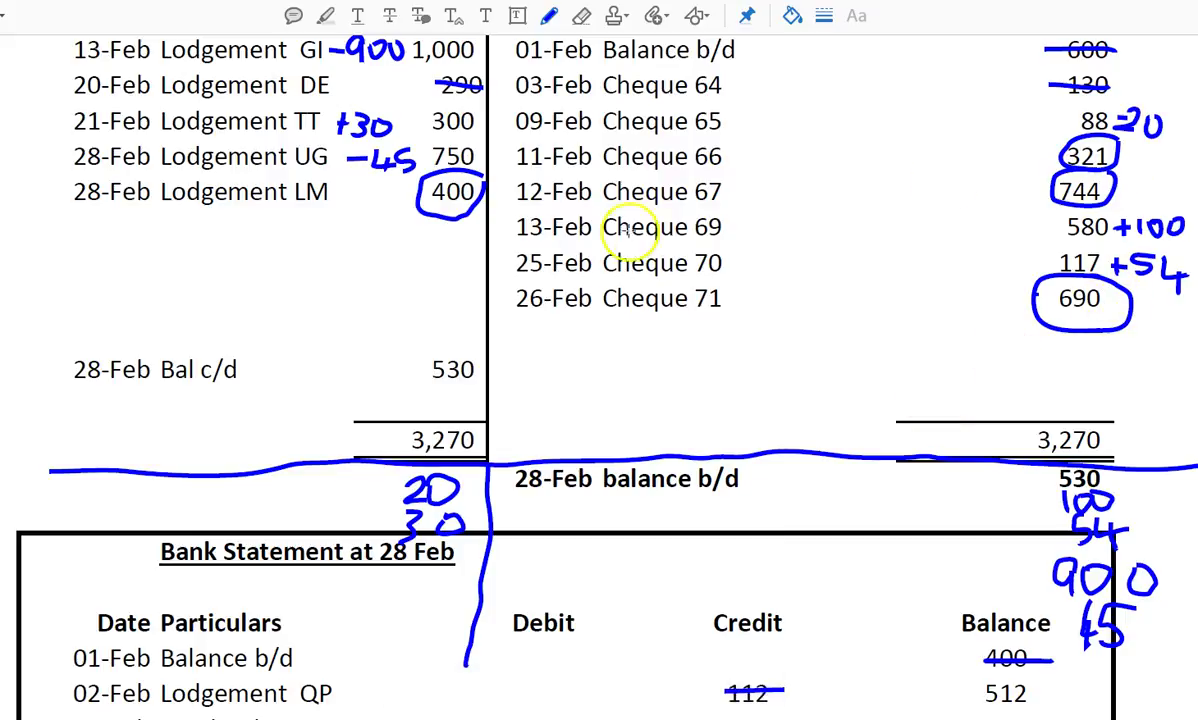
scroll(537, 238, up, 1)
scroll(773, 497, down, 6)
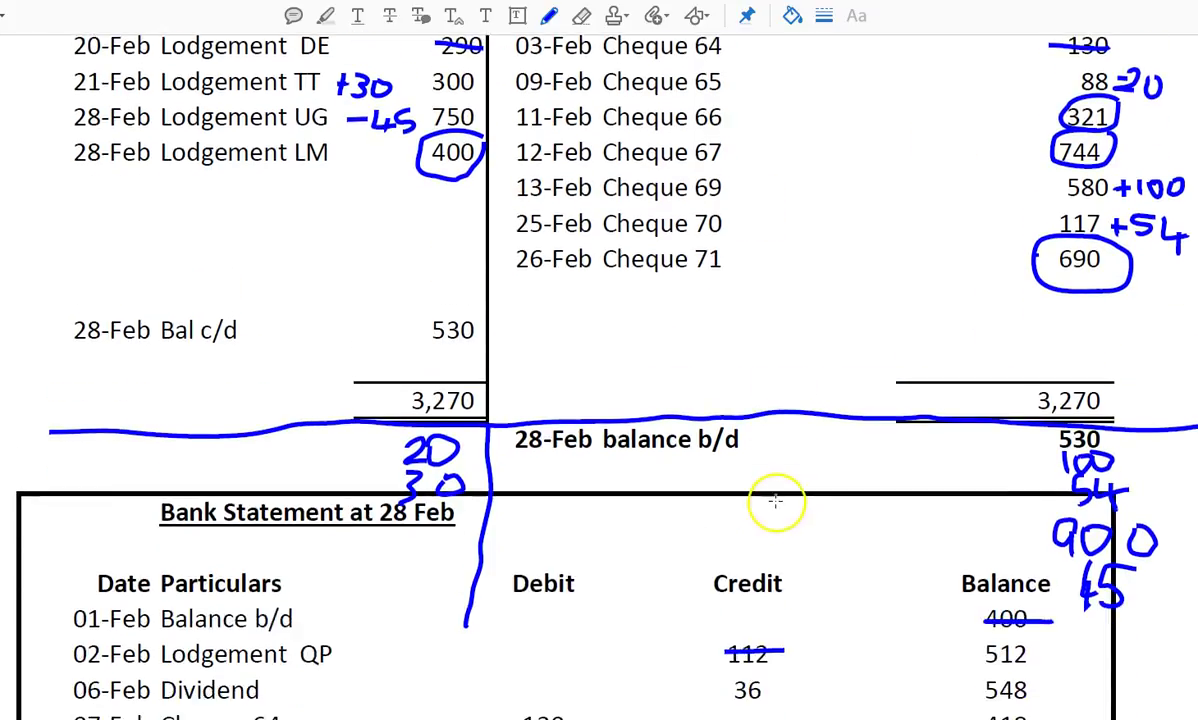
scroll(755, 482, down, 7)
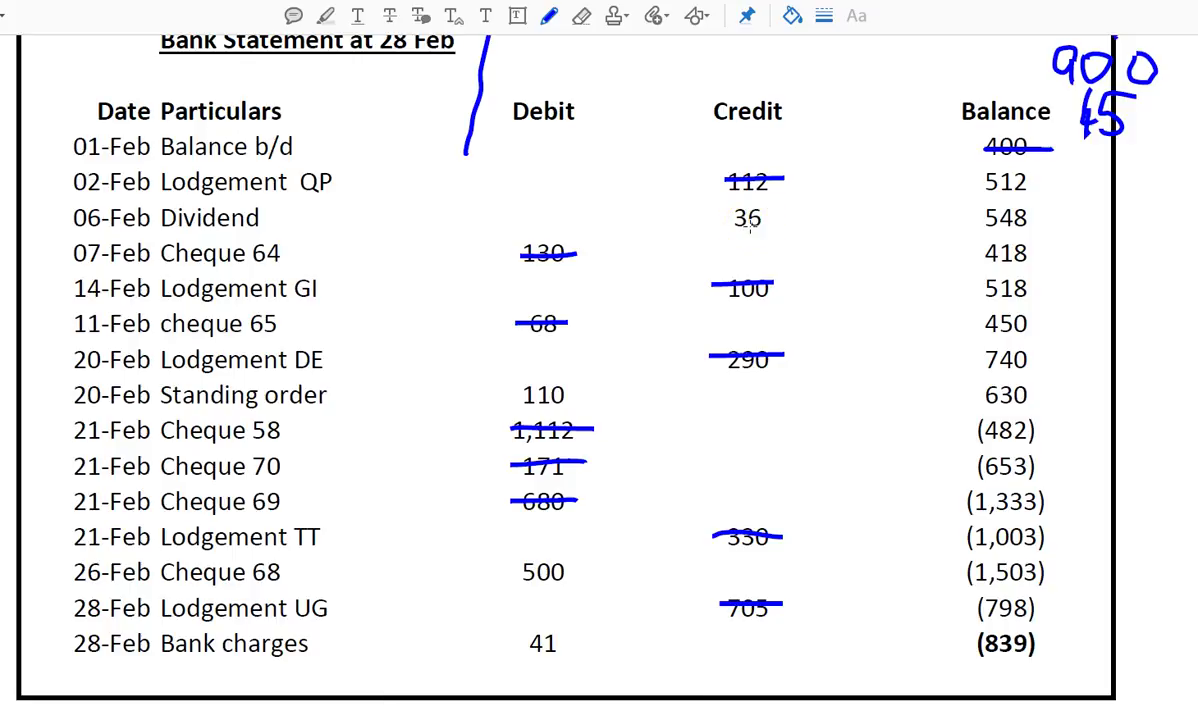
scroll(748, 222, up, 10)
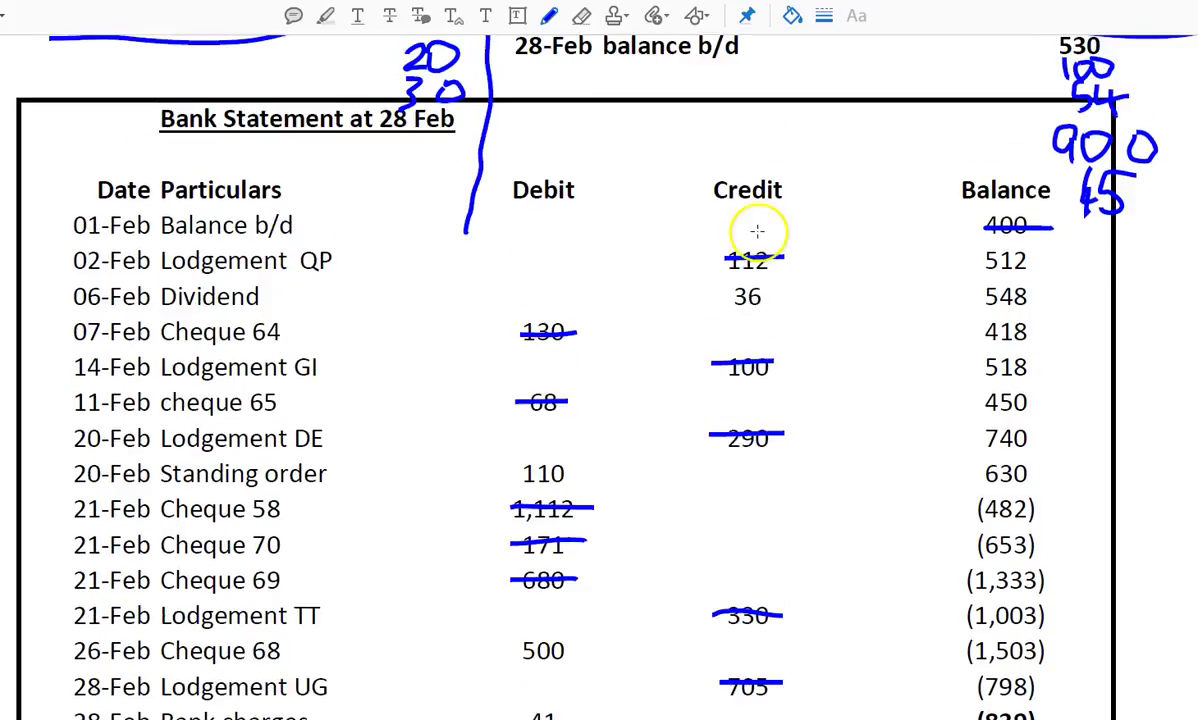
scroll(802, 497, down, 2)
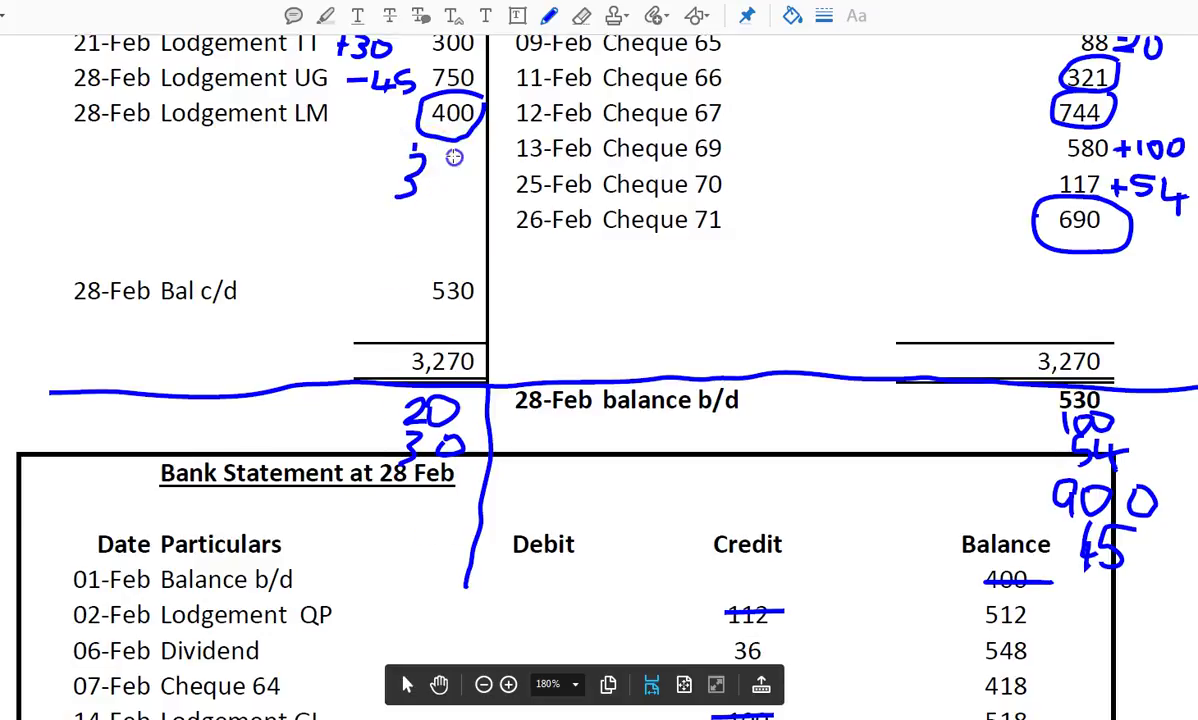
mouse_move(447, 183)
mouse_down()
mouse_move(428, 187)
mouse_move(441, 160)
mouse_move(385, 175)
mouse_up()
drag(400, 494, 418, 493)
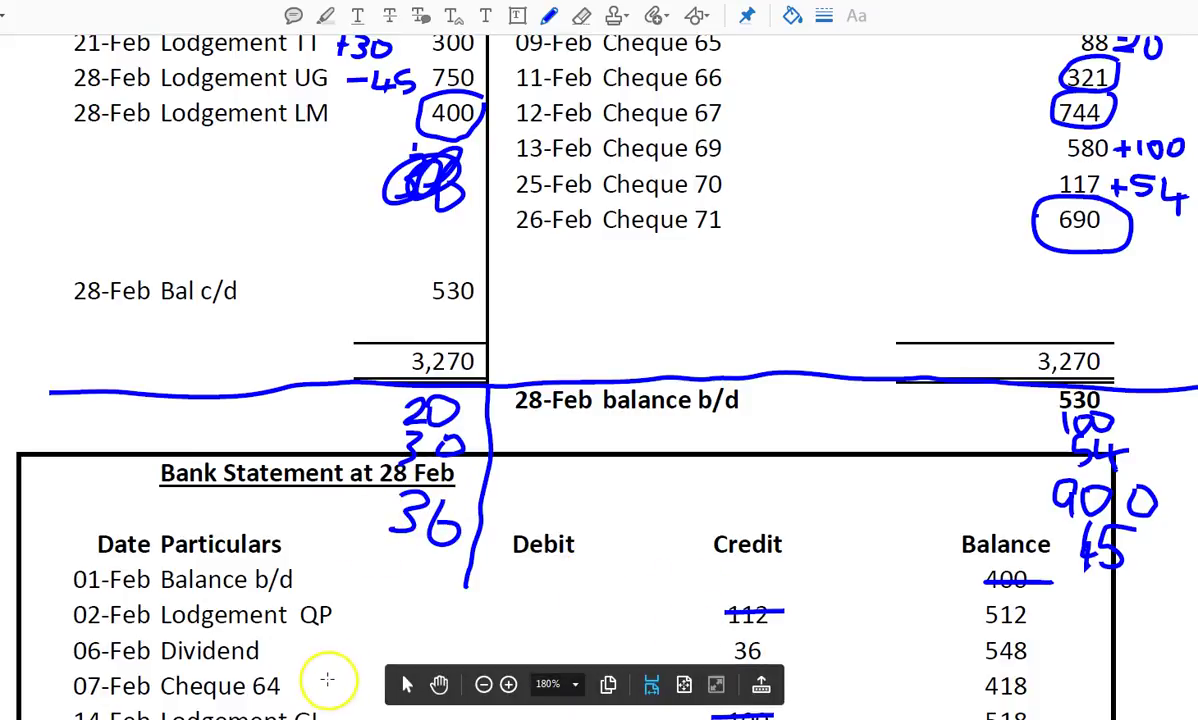
- Paste 'Dividend not recorded' 36 under money in and widen column F to fit
key(alt+Tab)
key(Up)
text(Dividend not recorded	36)
drag(379, 58, 424, 56)
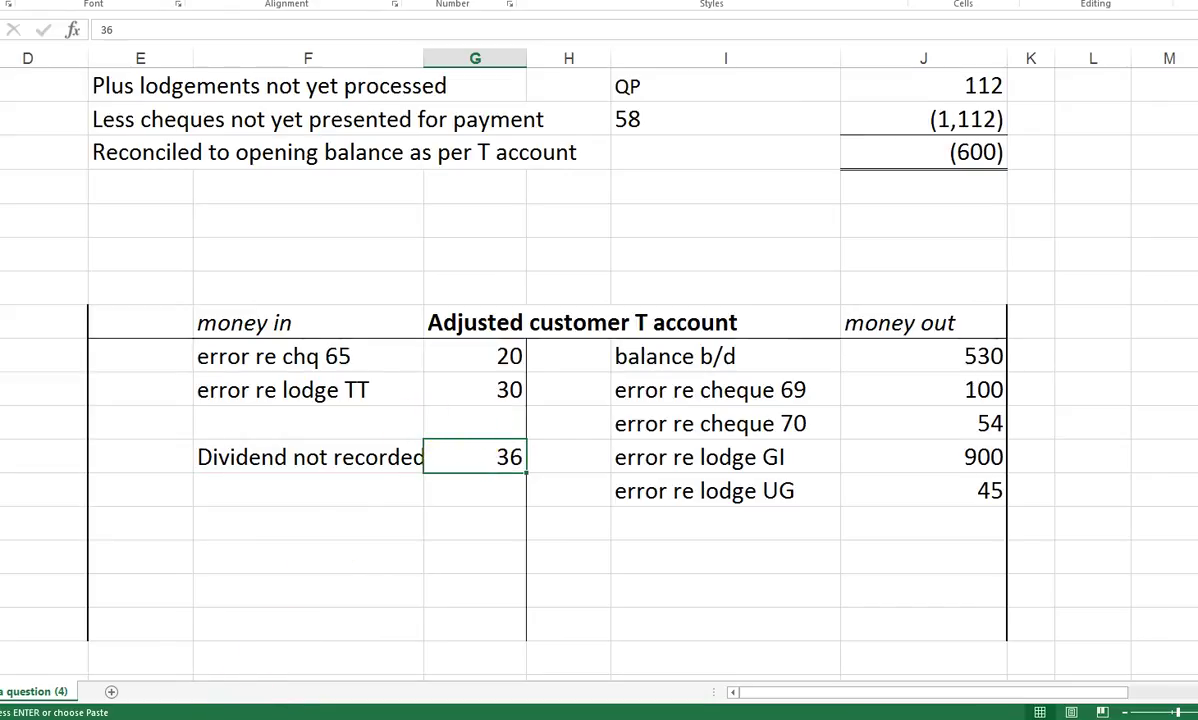
- Switch to the PDF and scroll down to the Bank Statement at 28 Feb rows
key(alt+Tab)
scroll(740, 530, down, 3)
scroll(730, 552, down, 4)
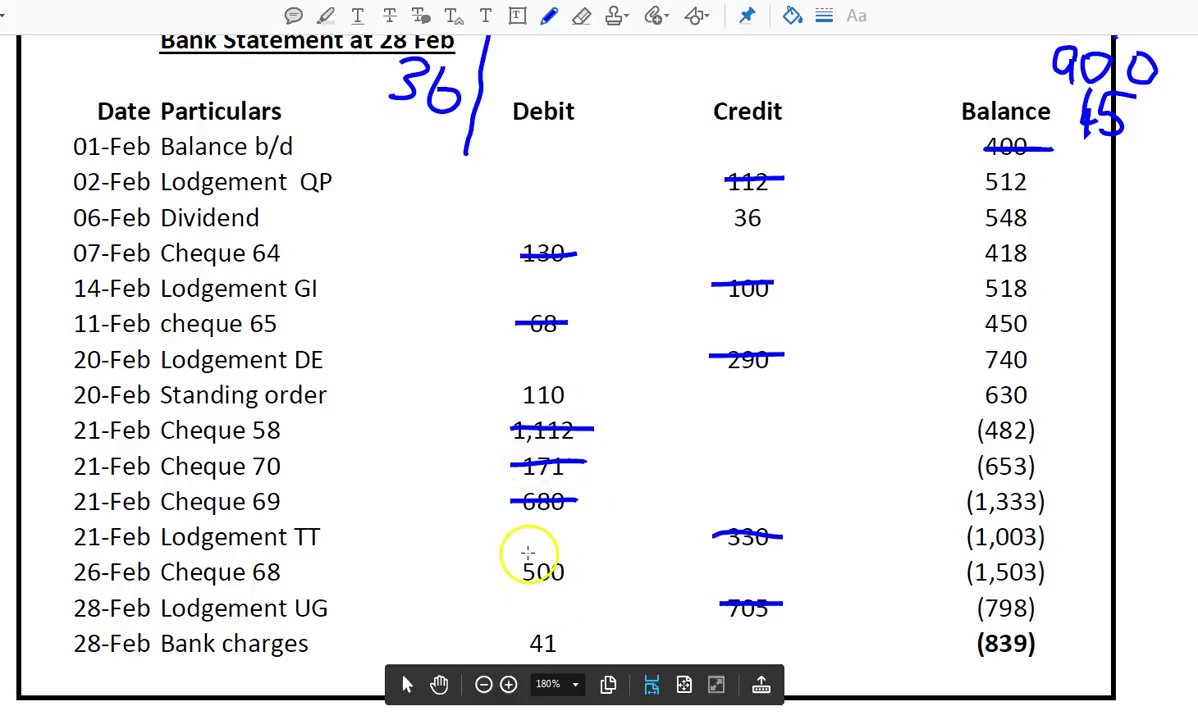
- Review the bank statement's remaining debits 110, 500 and 41, then return to Excel
scroll(538, 395, up, 4)
scroll(540, 400, down, 3)
scroll(540, 401, down, 1)
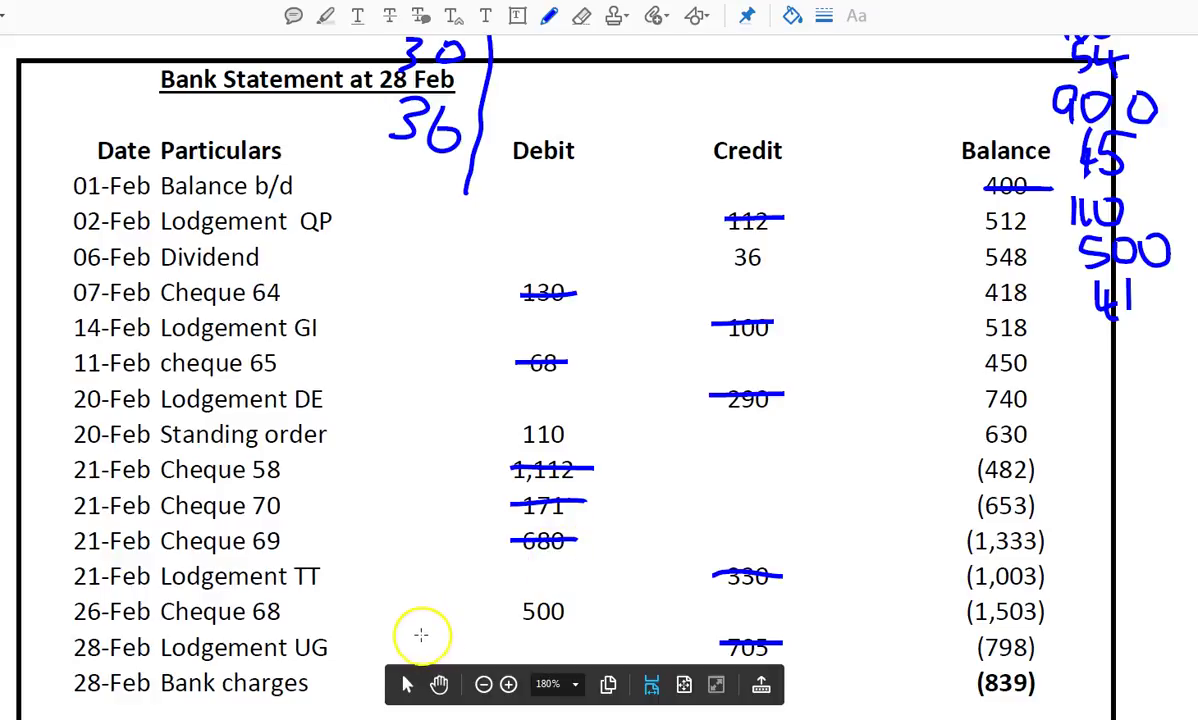
key(alt+Tab)
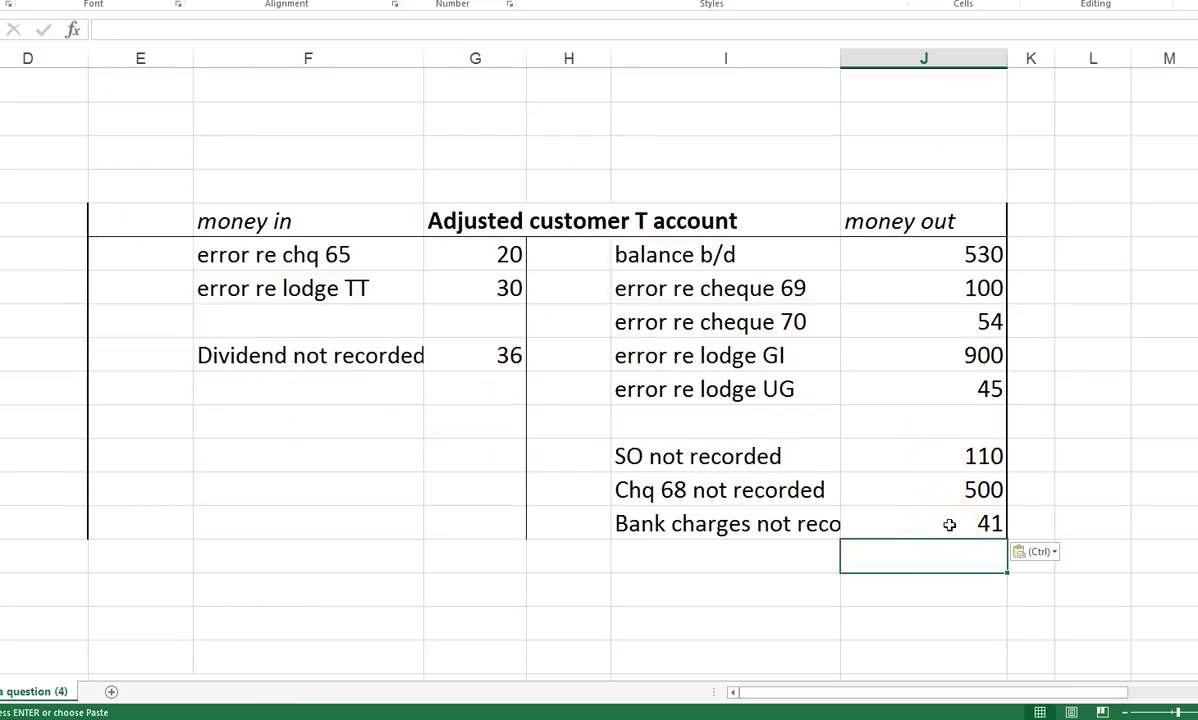
- Select the money-out amounts to check their 2,280 total, then pick the cells below both columns
drag(1013, 219, 930, 524)
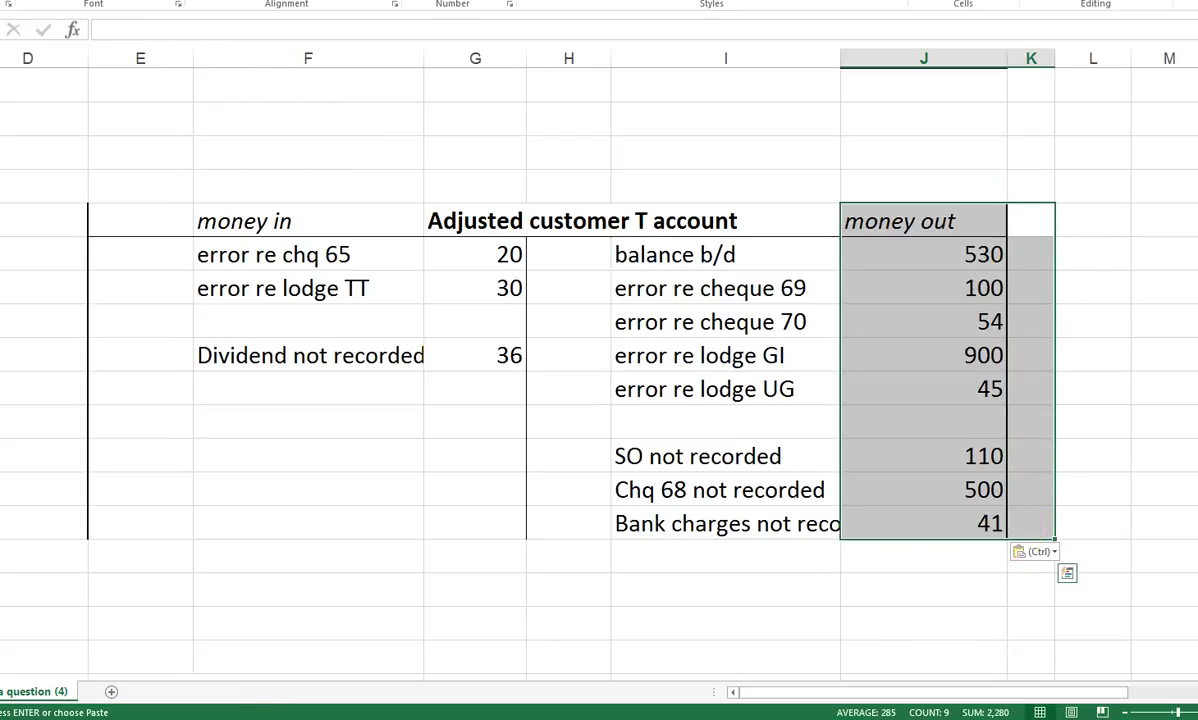
click(1075, 614)
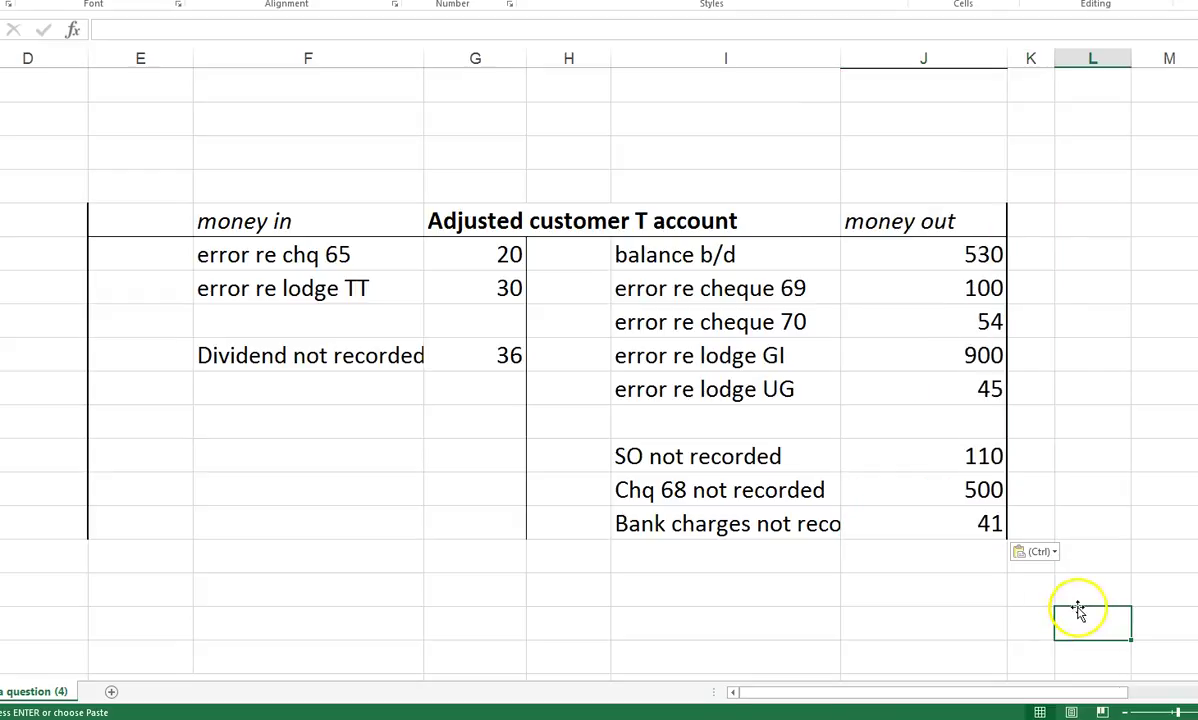
click(466, 583)
ctrl+click(983, 590)
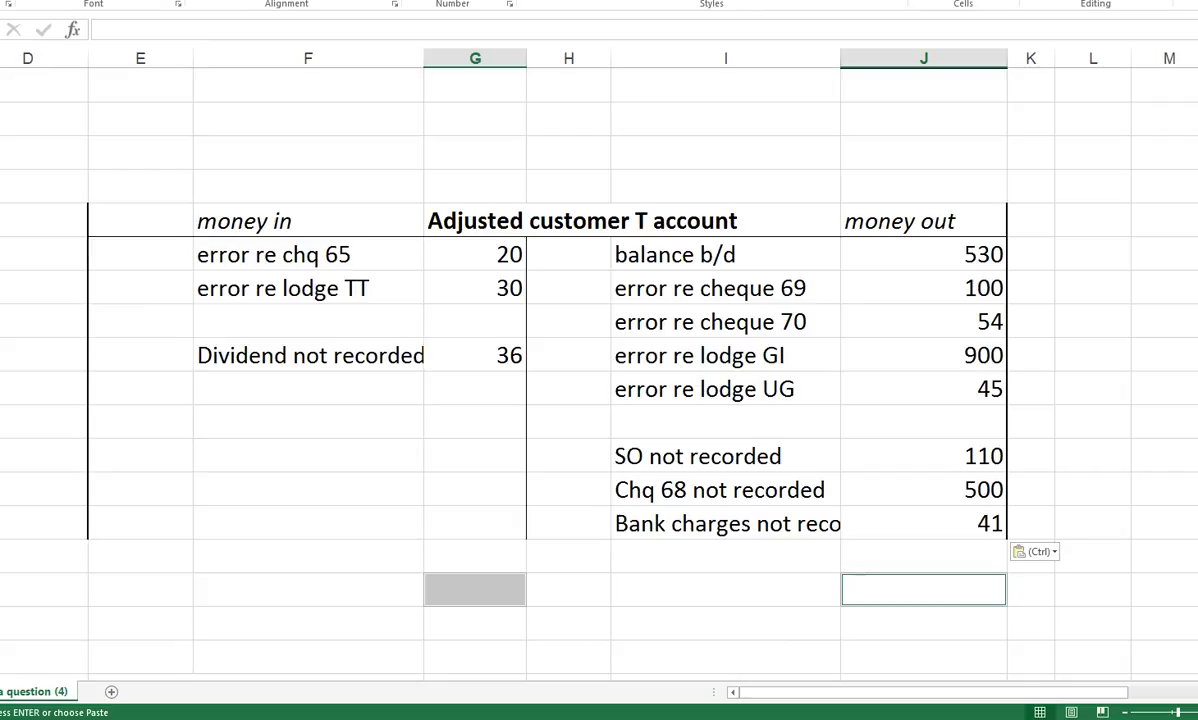
click(466, 596)
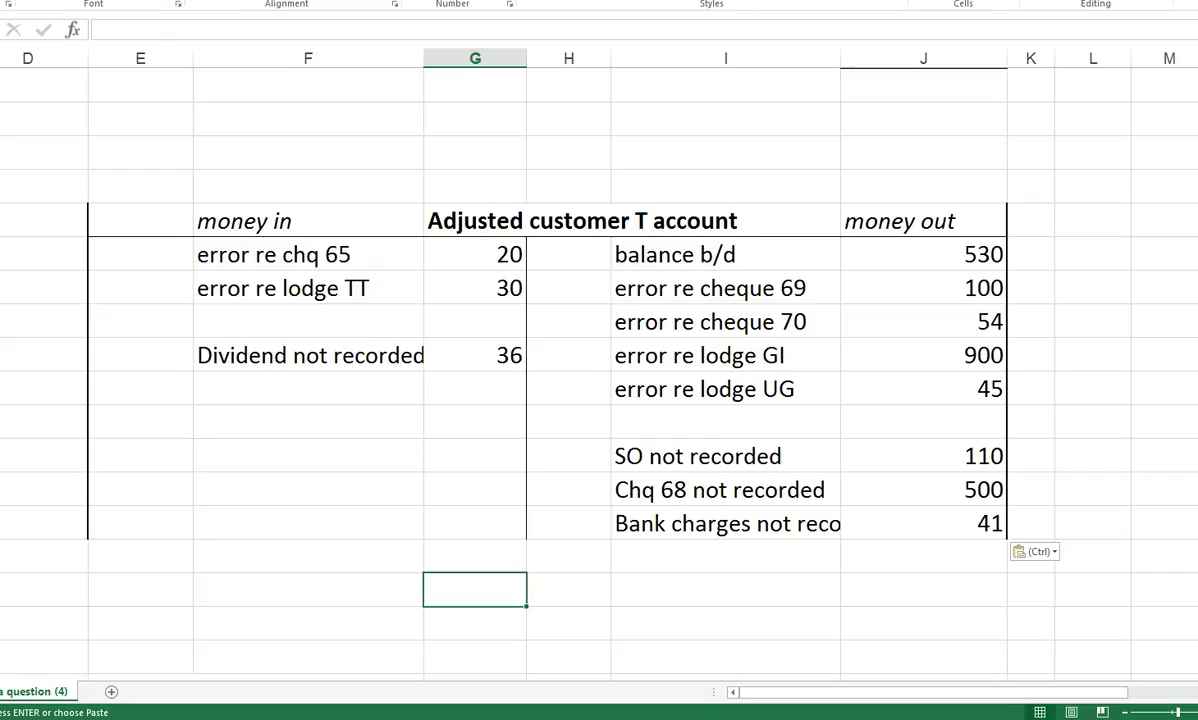
- AutoSum the money in column and copy the total formula under money out
key(alt+equal)
drag(475, 254, 478, 561)
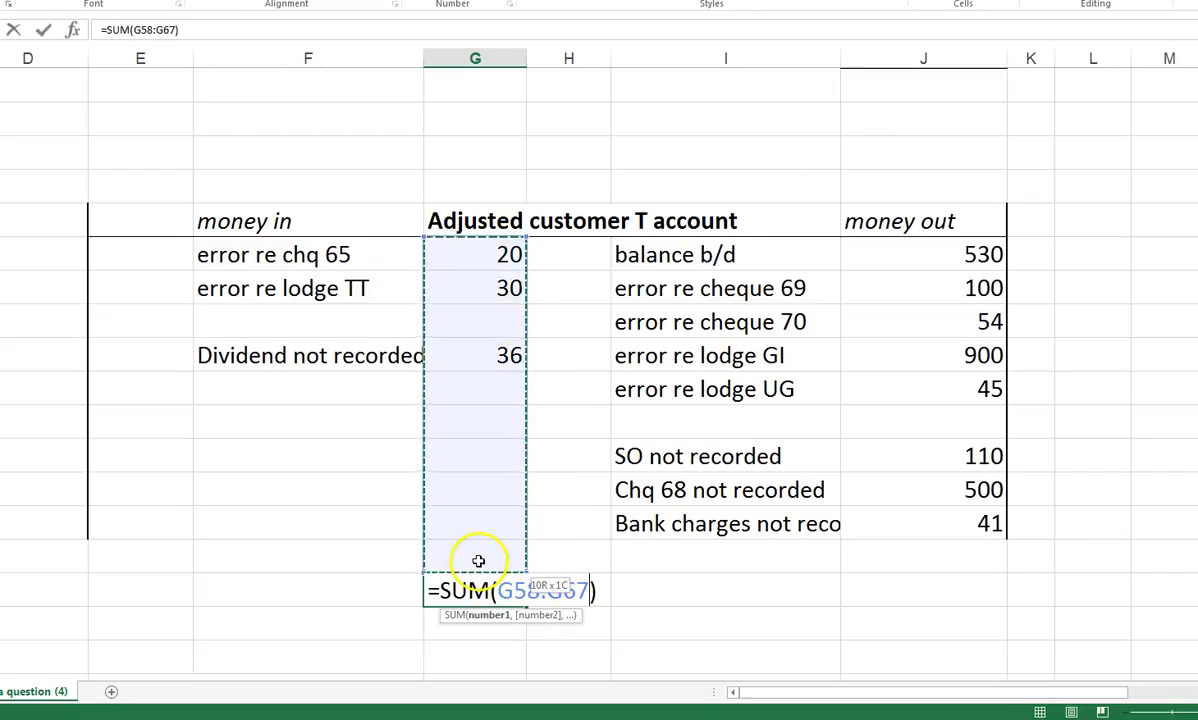
key(ctrl+Return)
key(ctrl+c)
key(Right)
key(Right)
key(Right)
key(Right)
key(Left)
key(ctrl+v)
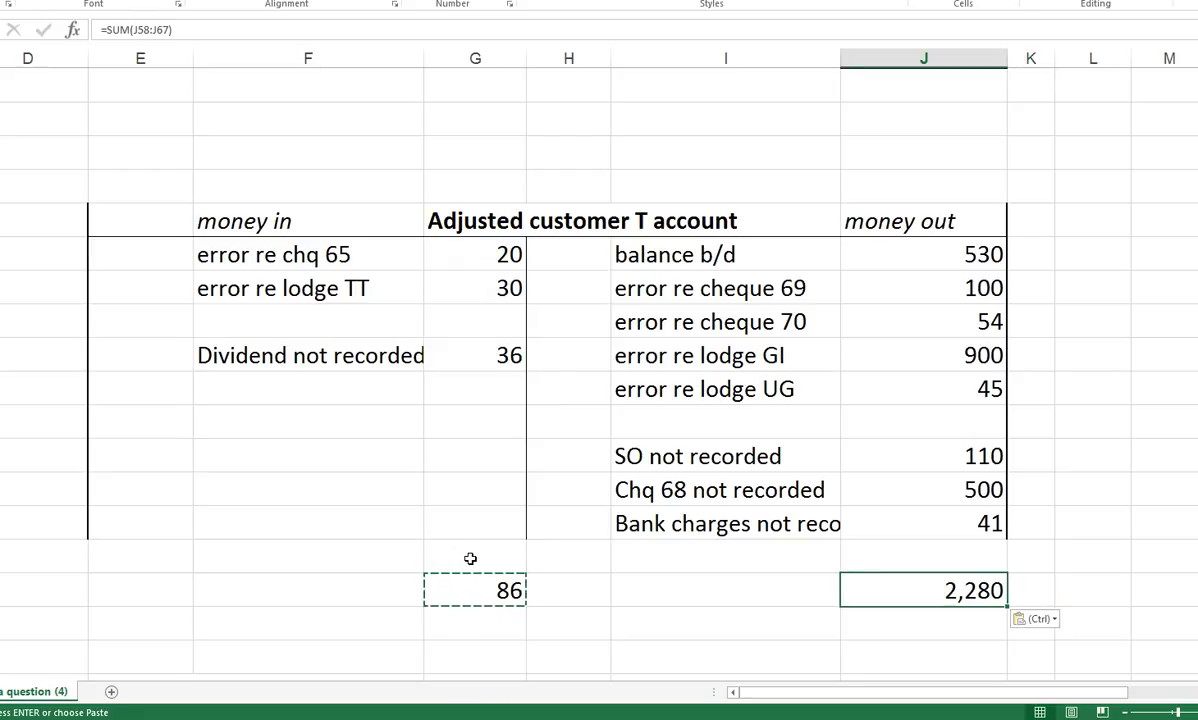
- Add a 'balance b/d' line calculated as money out total minus money in total (=J68-G68)
click(935, 624)
click(733, 620)
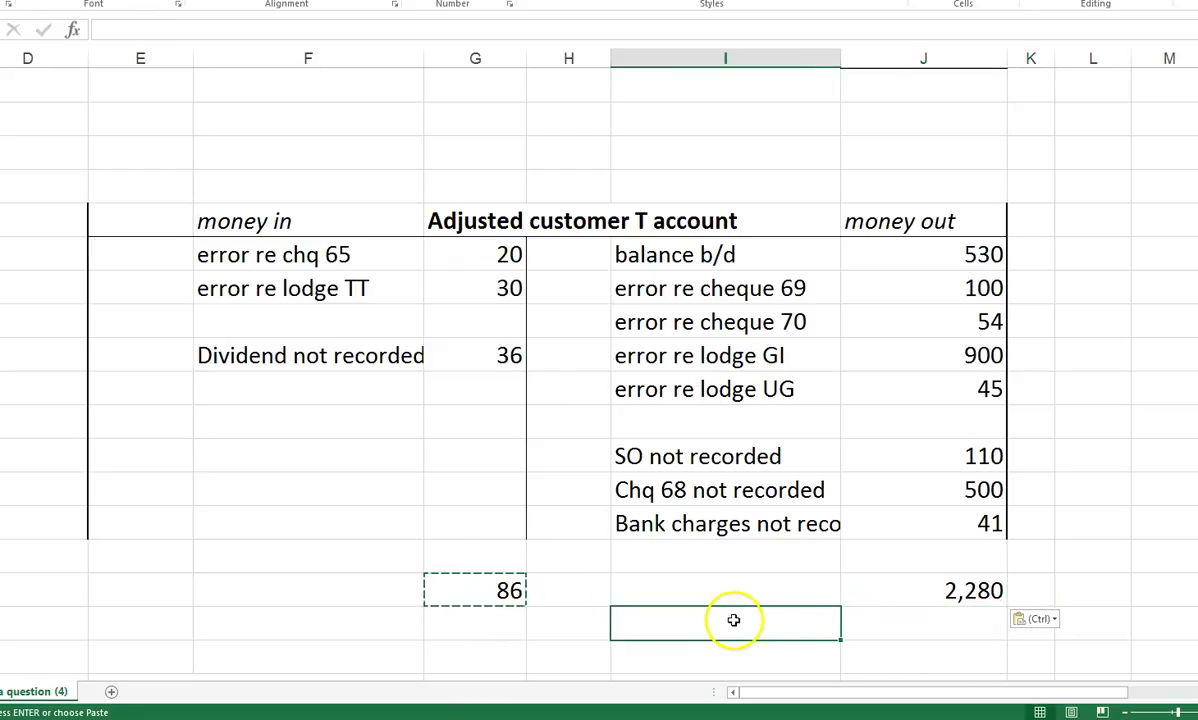
text(balance b/)
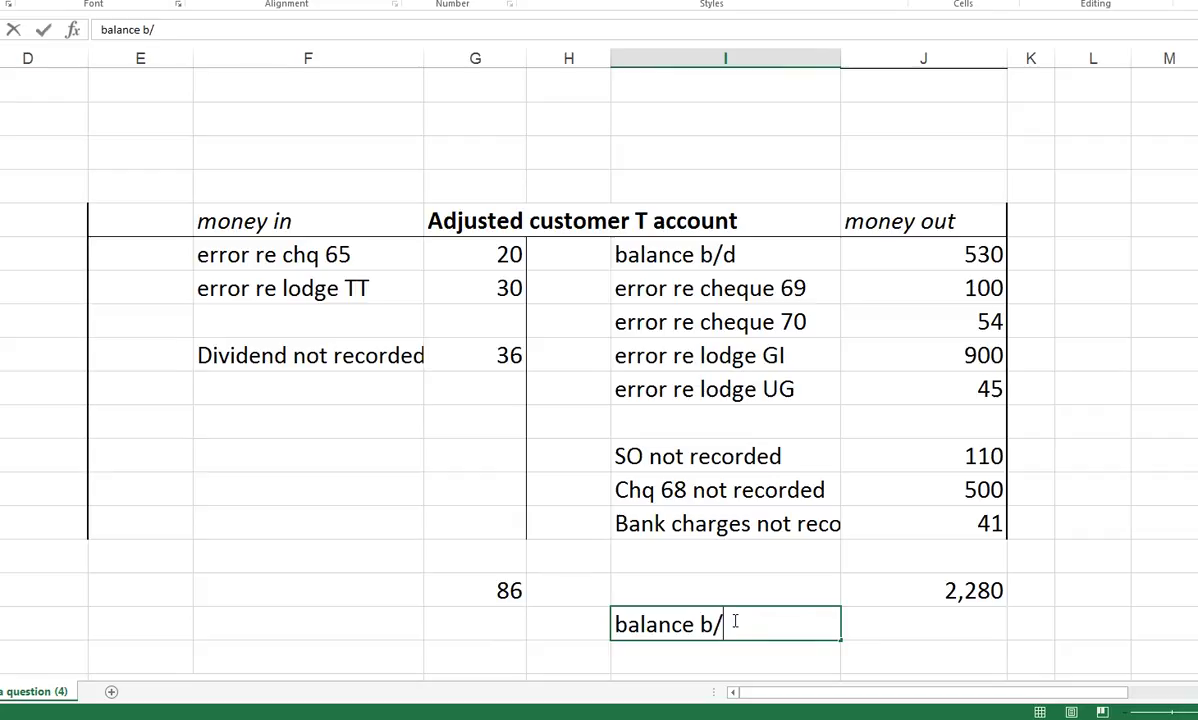
text(d)
key(Right)
key(Right)
key(Left)
text(=)
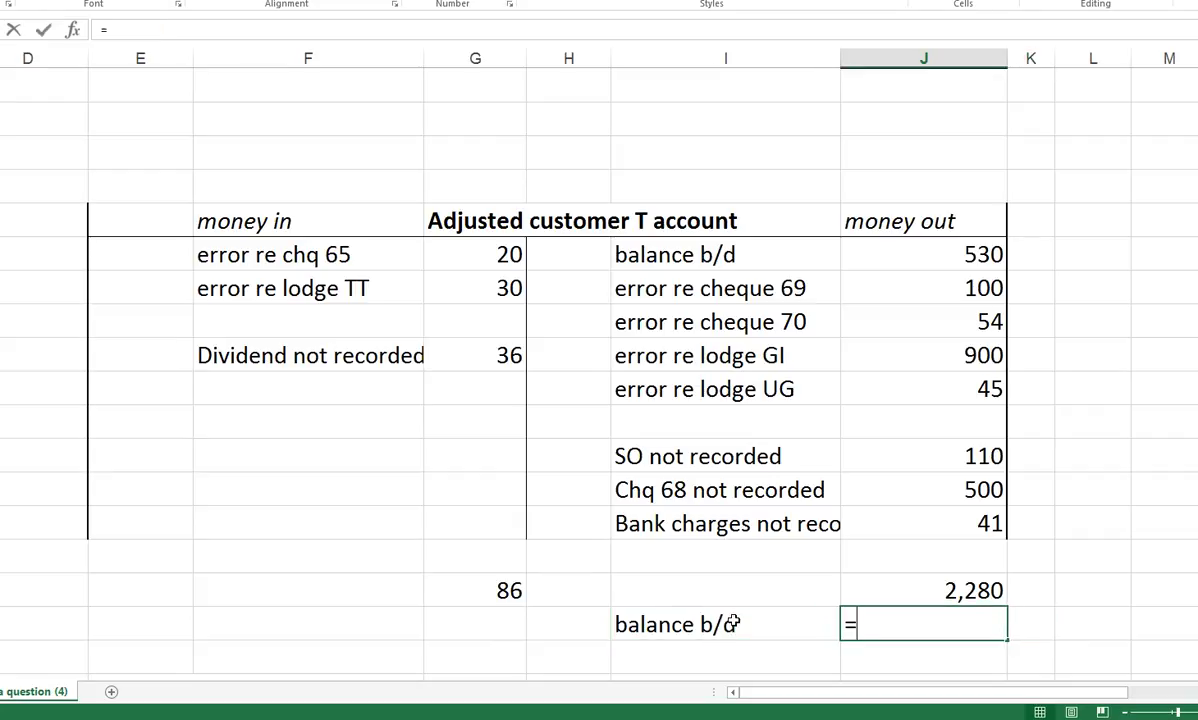
key(Up)
text(-)
click(508, 591)
key(Return)
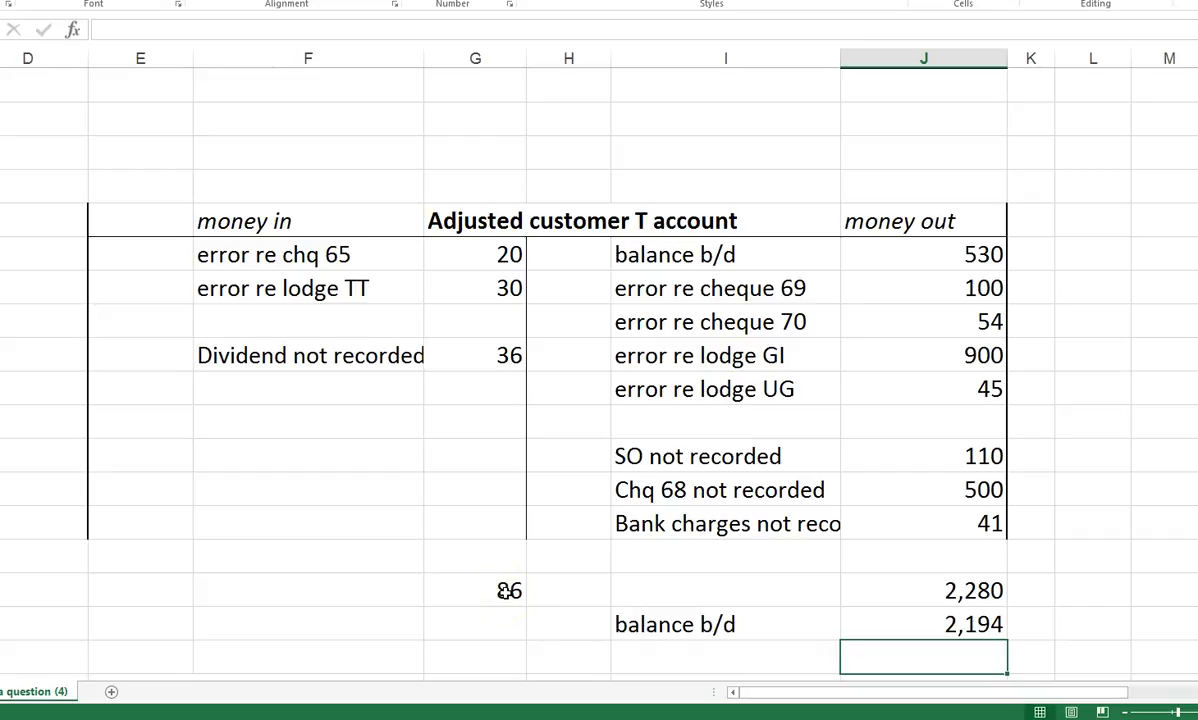
- Reword the label to 'adjusted balance b/d' for the 2,194 result
click(966, 625)
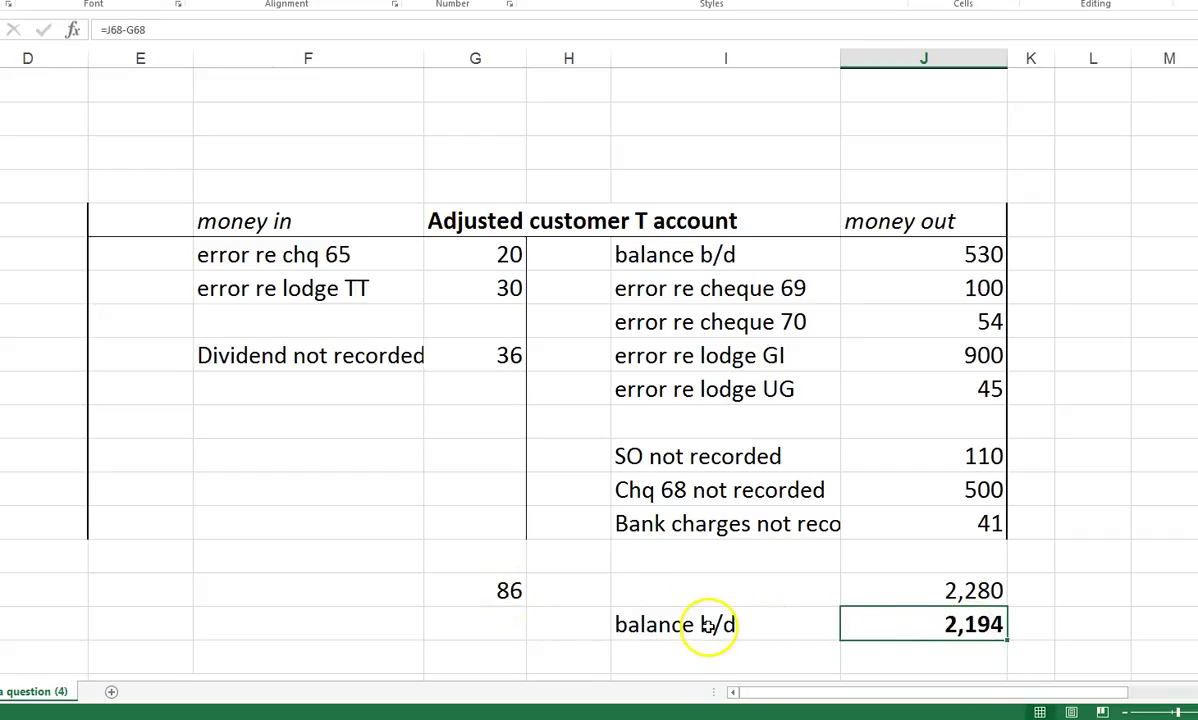
click(615, 626)
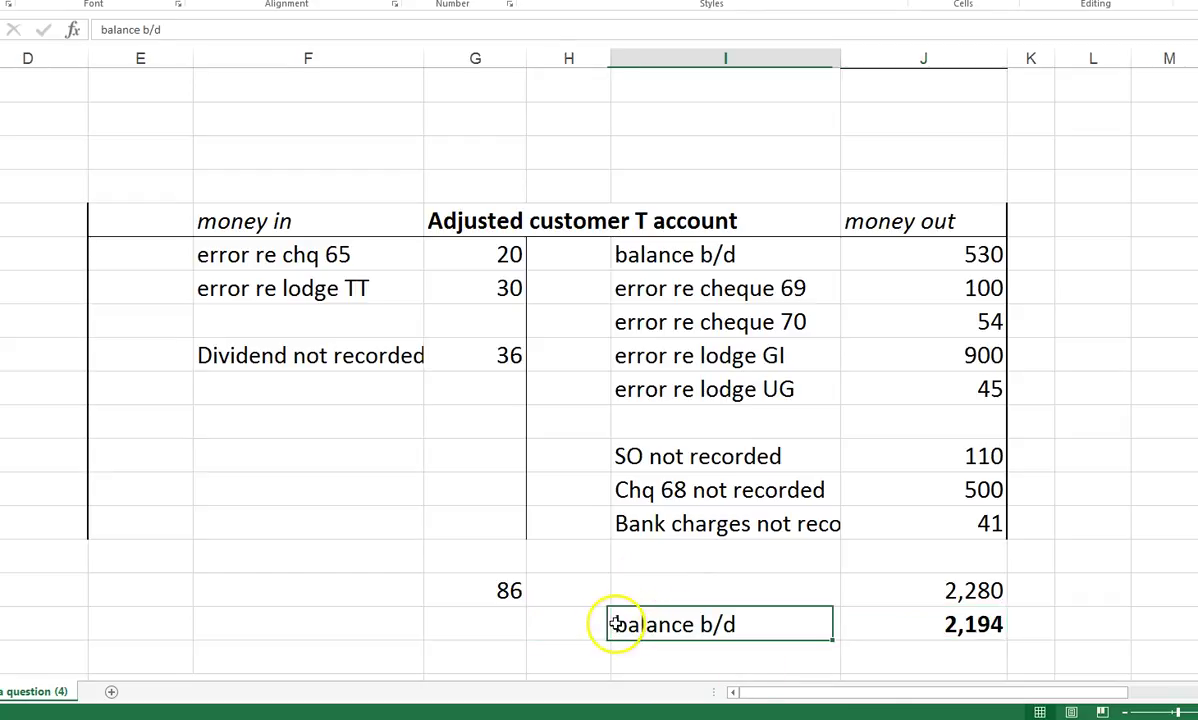
text(adjusted)
key(Return)
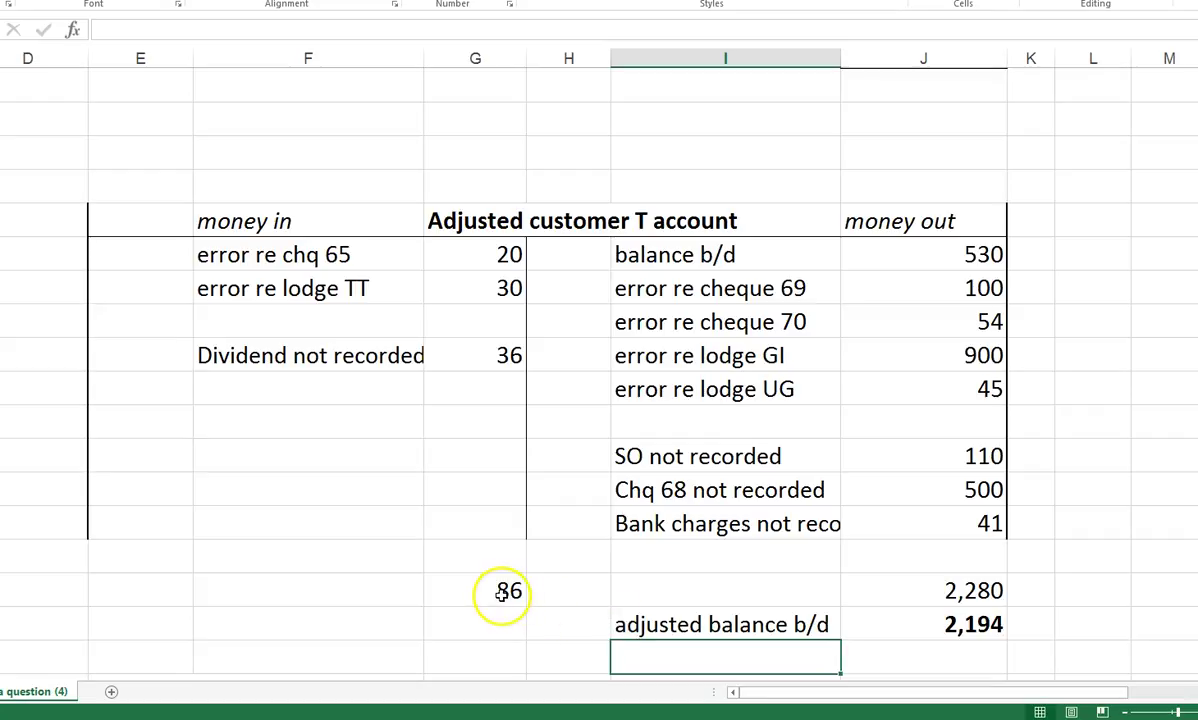
- Enter a balance b/d of 2,194 on the money in side beside Bank charges
click(467, 494)
click(460, 517)
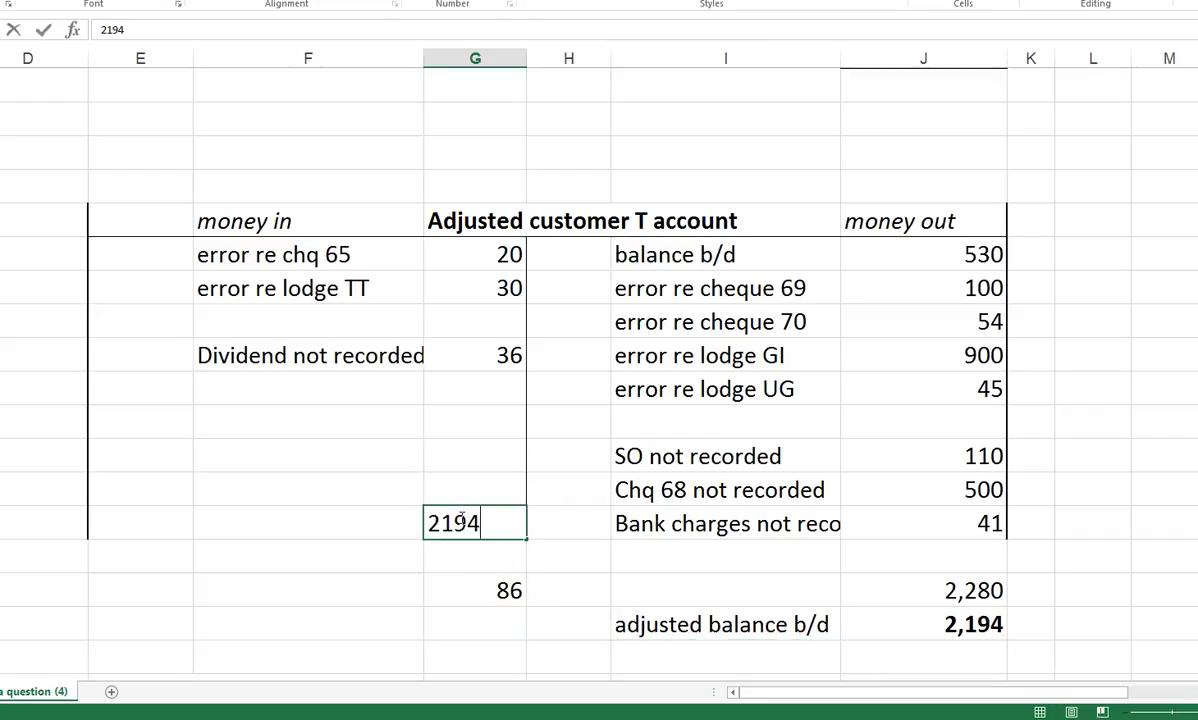
key(Return)
click(338, 521)
text(ba)
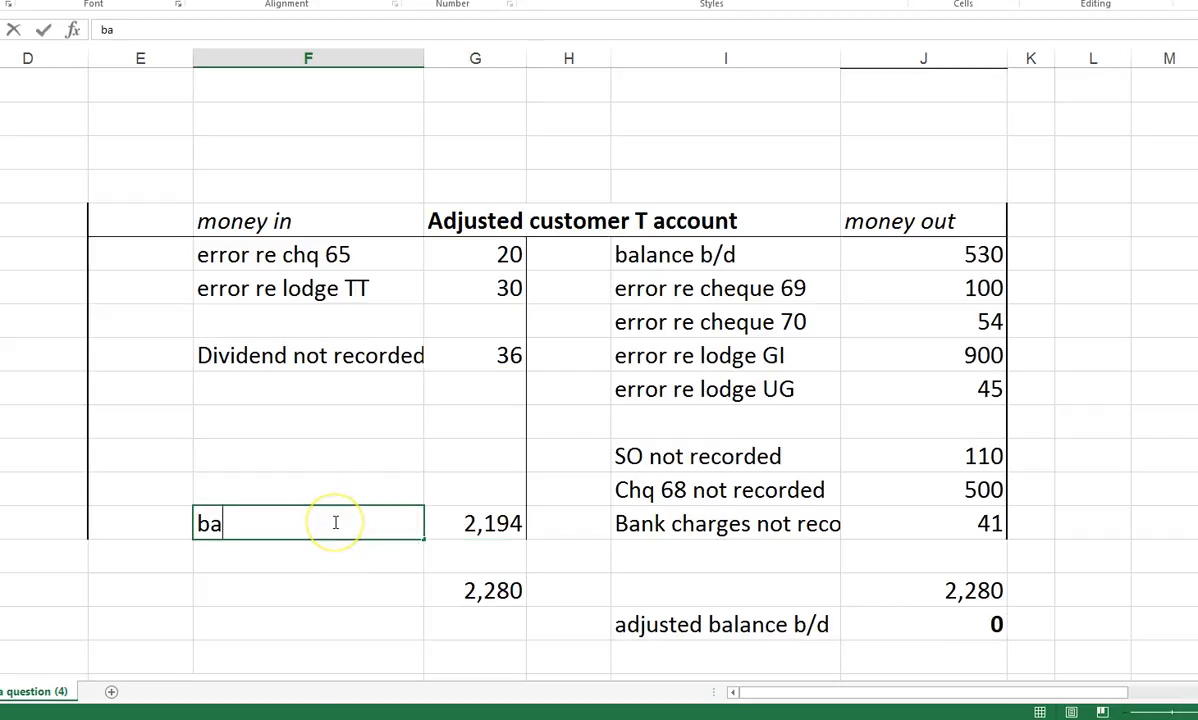
text(lance b/d)
key(Tab)
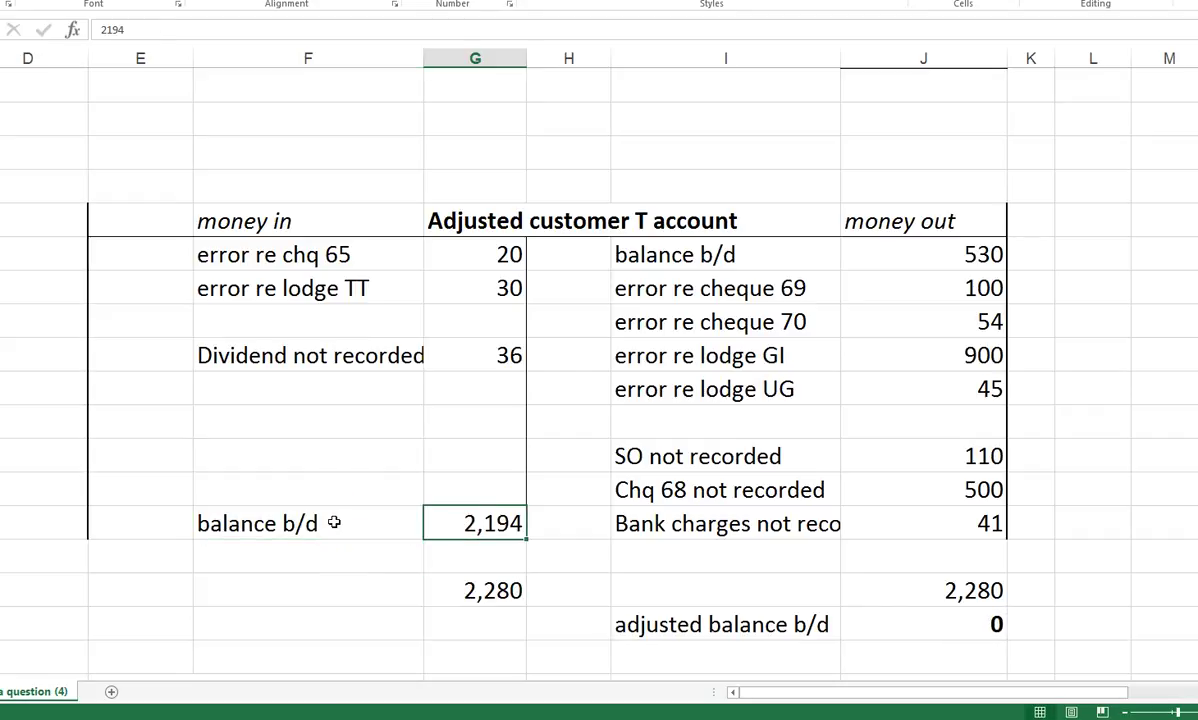
- Set the adjusted balance to 2194 and rule off both 2,280 totals with borders
click(935, 623)
text(2194)
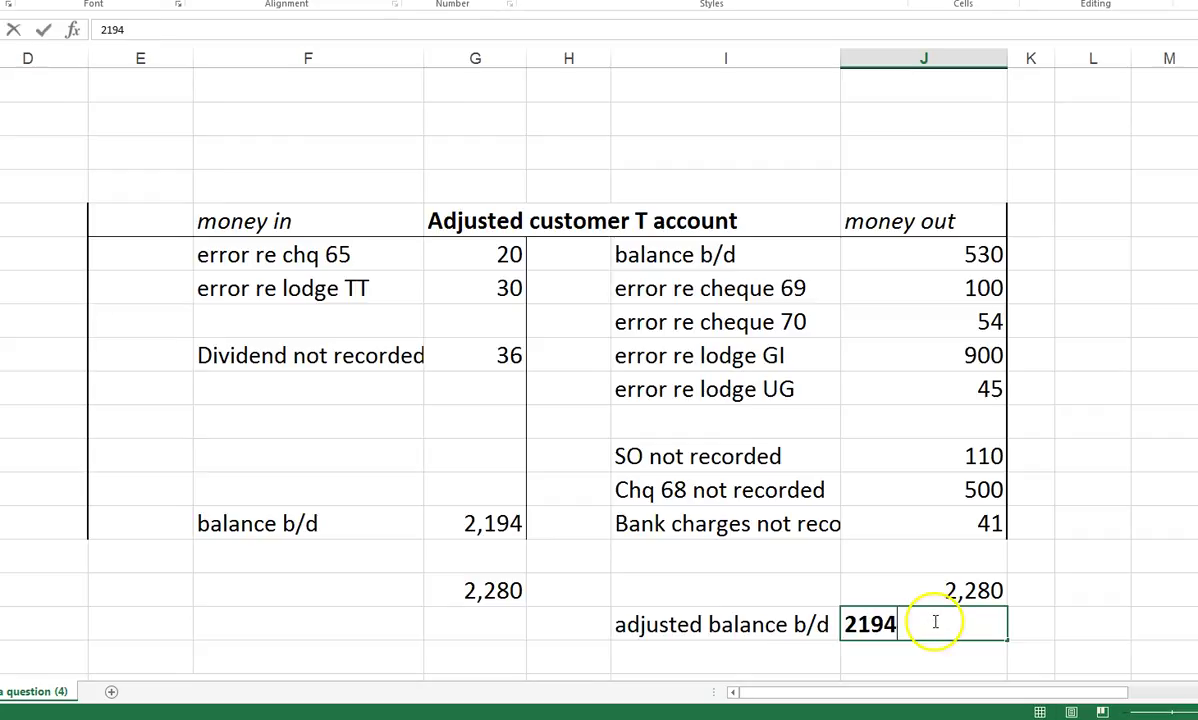
key(Return)
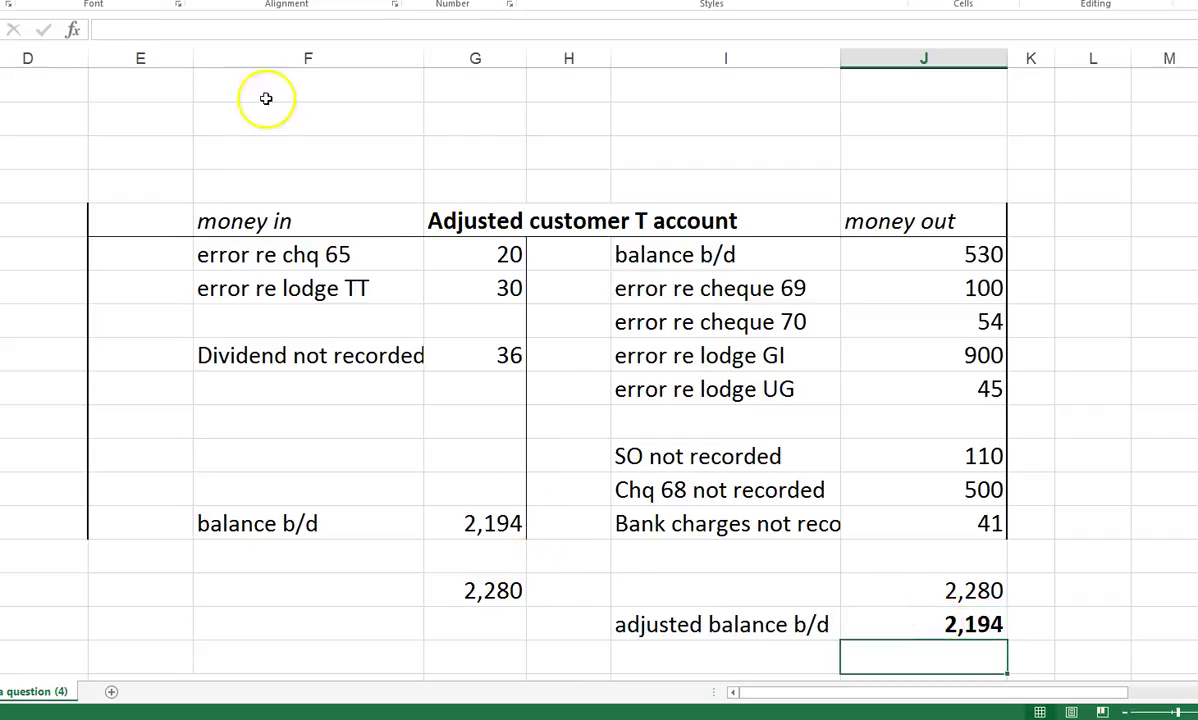
click(493, 590)
ctrl+click(924, 590)
click(927, 651)
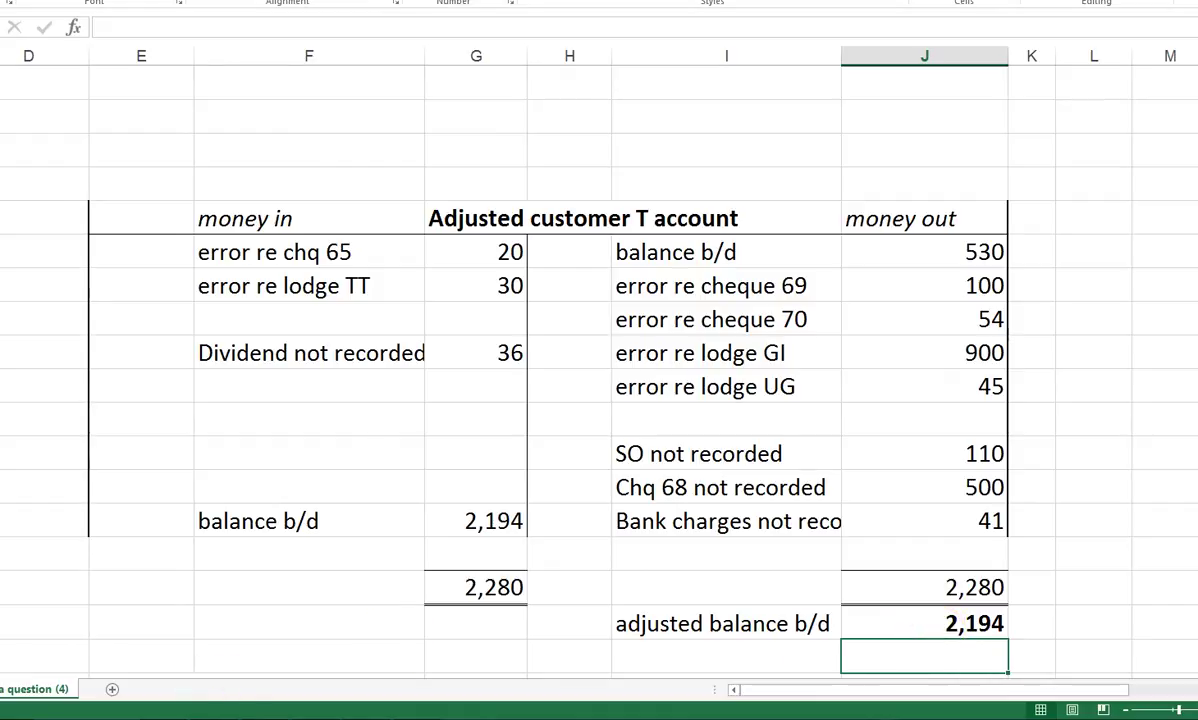
- In the bank statement PDF, scroll down past the statement to the Required questions
key(alt+Tab)
scroll(767, 570, down, 1)
scroll(821, 307, up, 1)
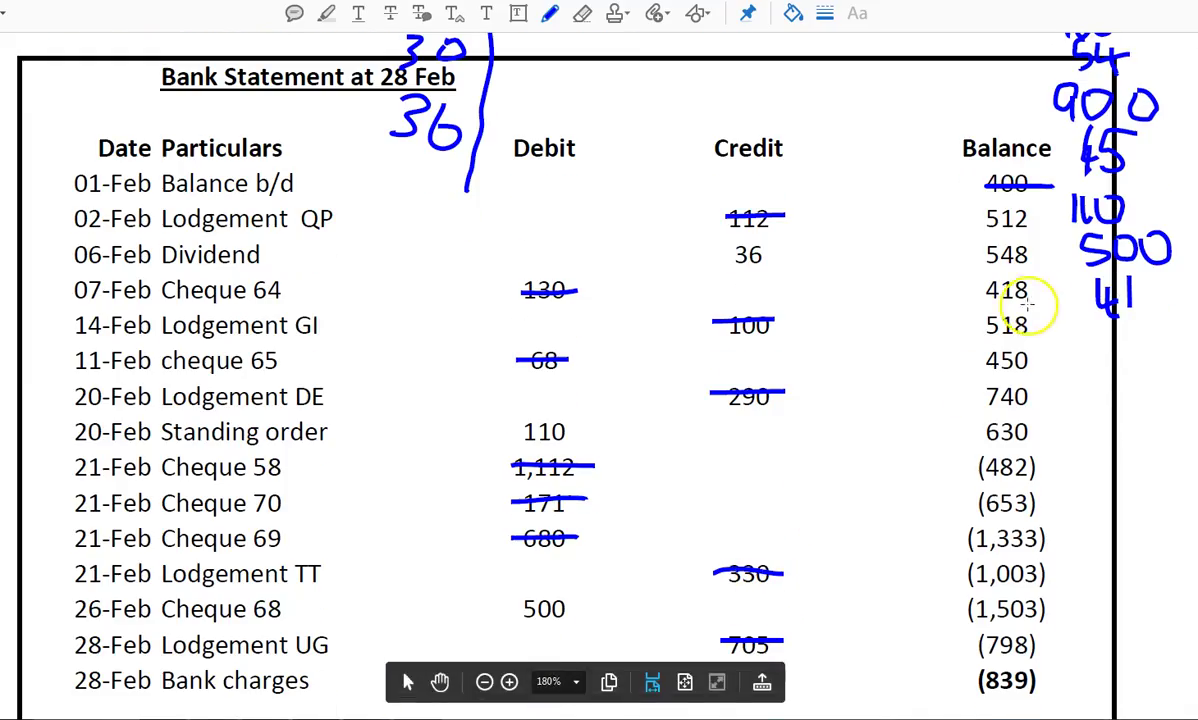
scroll(1038, 288, up, 2)
scroll(1060, 540, down, 1)
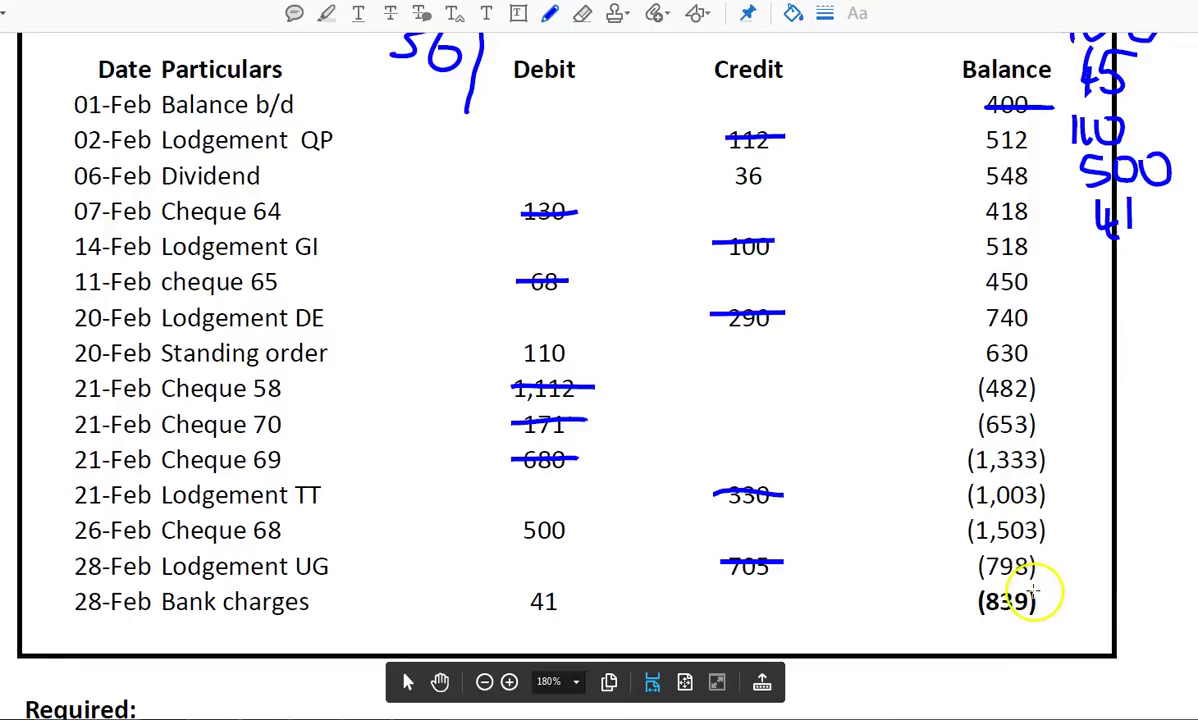
scroll(1040, 585, down, 1)
scroll(1000, 580, down, 1)
scroll(560, 630, down, 1)
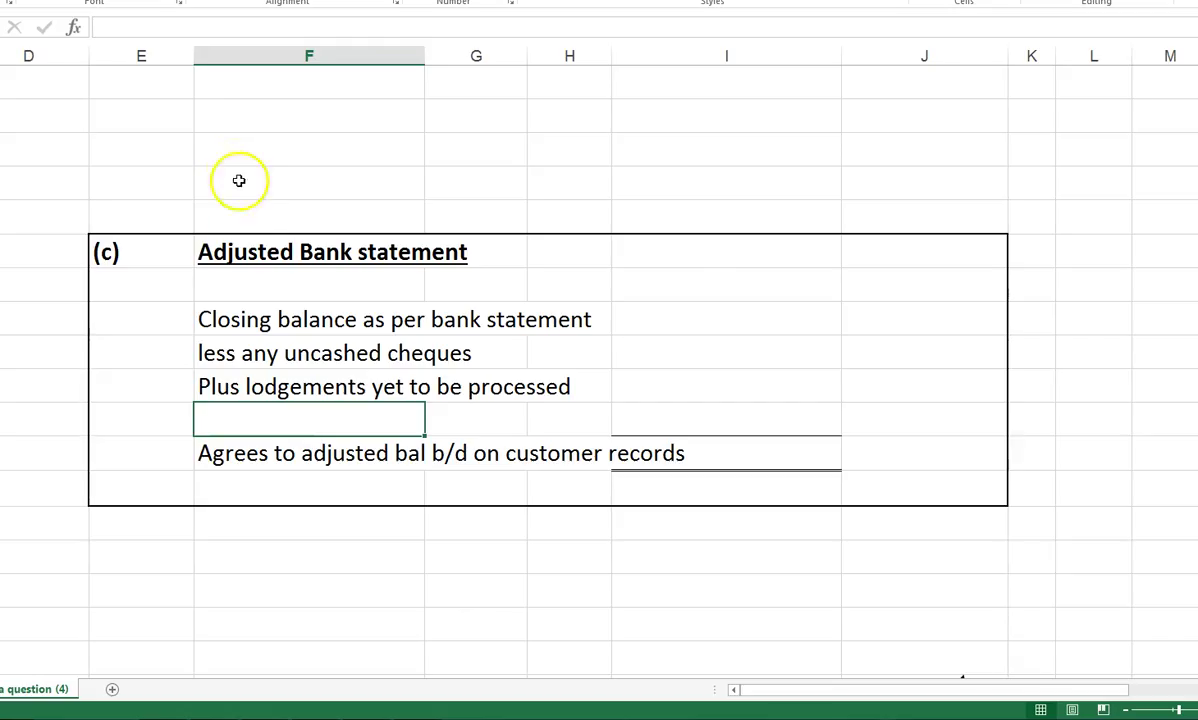
- Attempt to reorder the uncashed cheques and lodgements lines, undoing the failed moves
scroll(241, 267, up, 9)
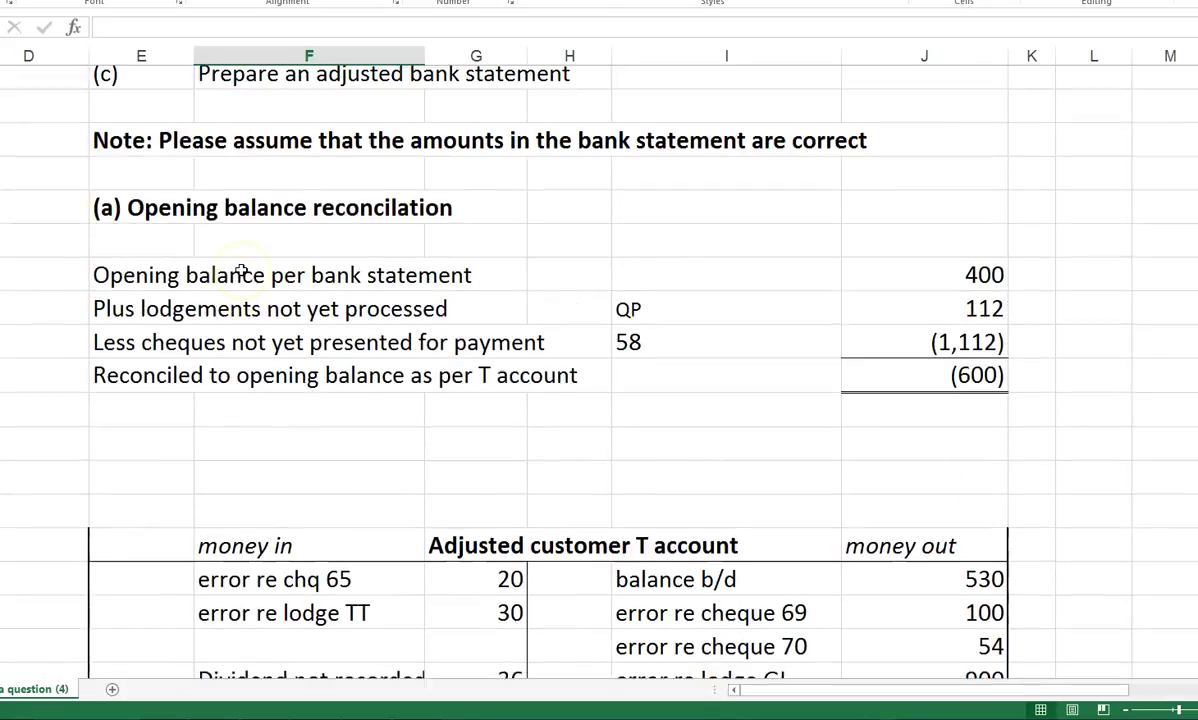
scroll(241, 268, down, 1)
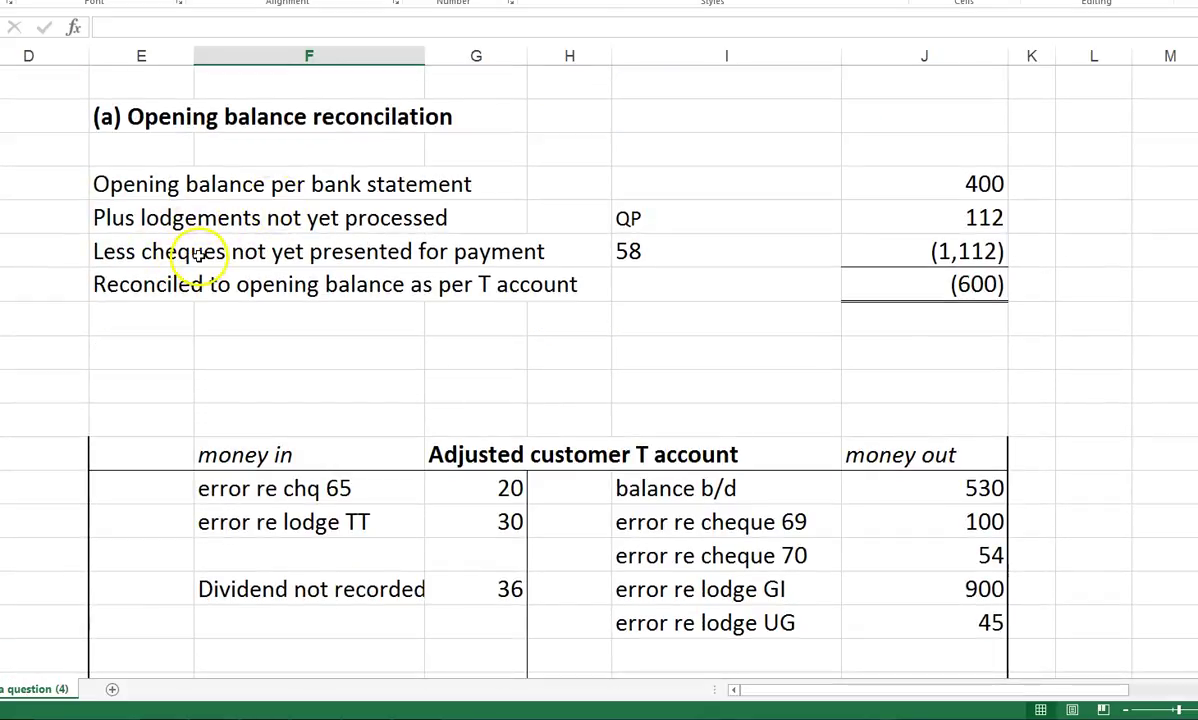
scroll(288, 335, down, 9)
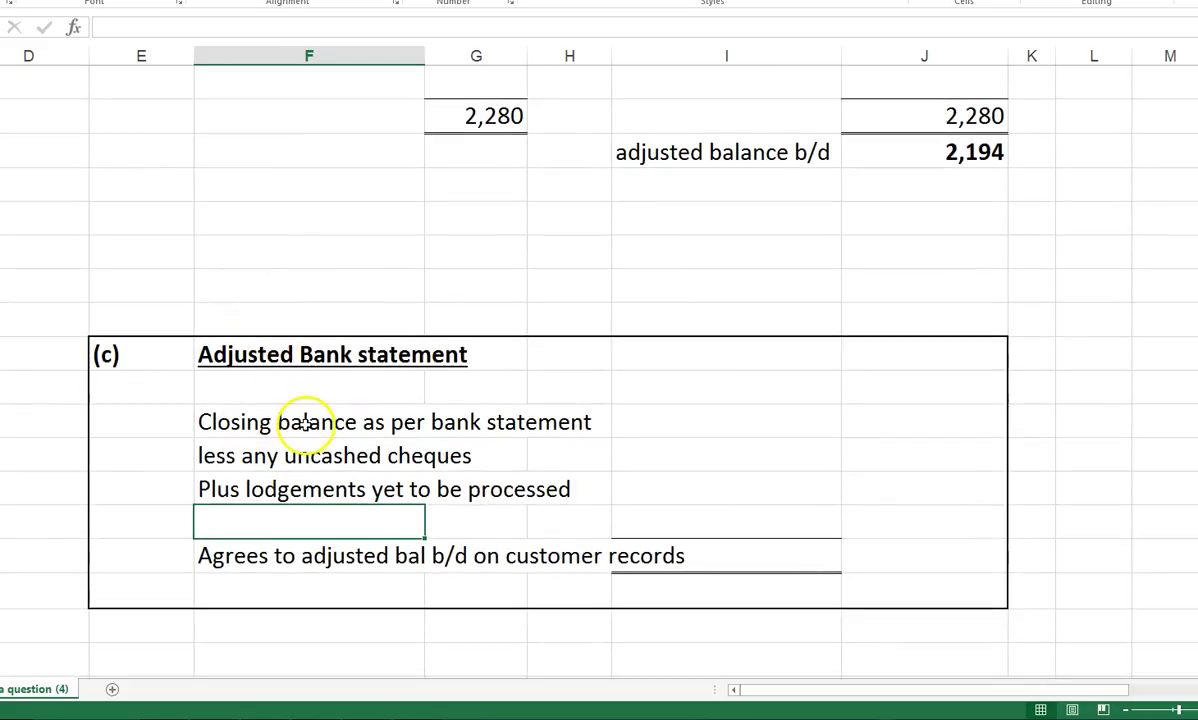
click(234, 462)
click(233, 474)
click(231, 463)
drag(214, 458, 241, 456)
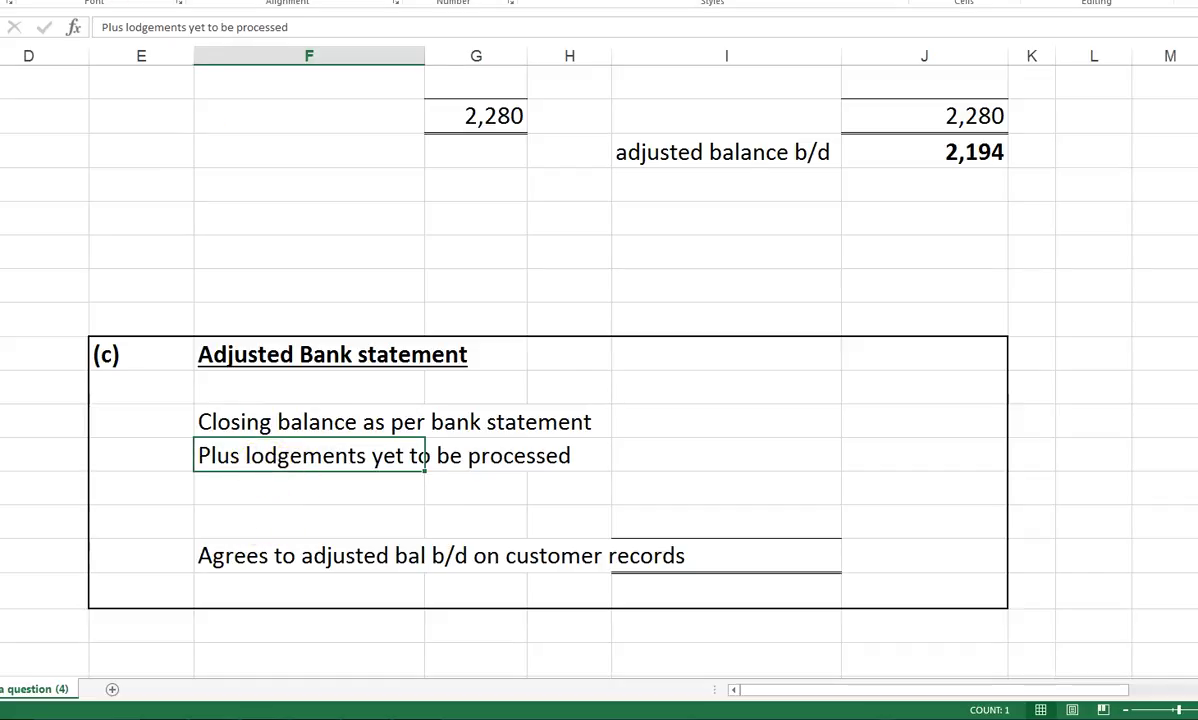
key(ctrl+z)
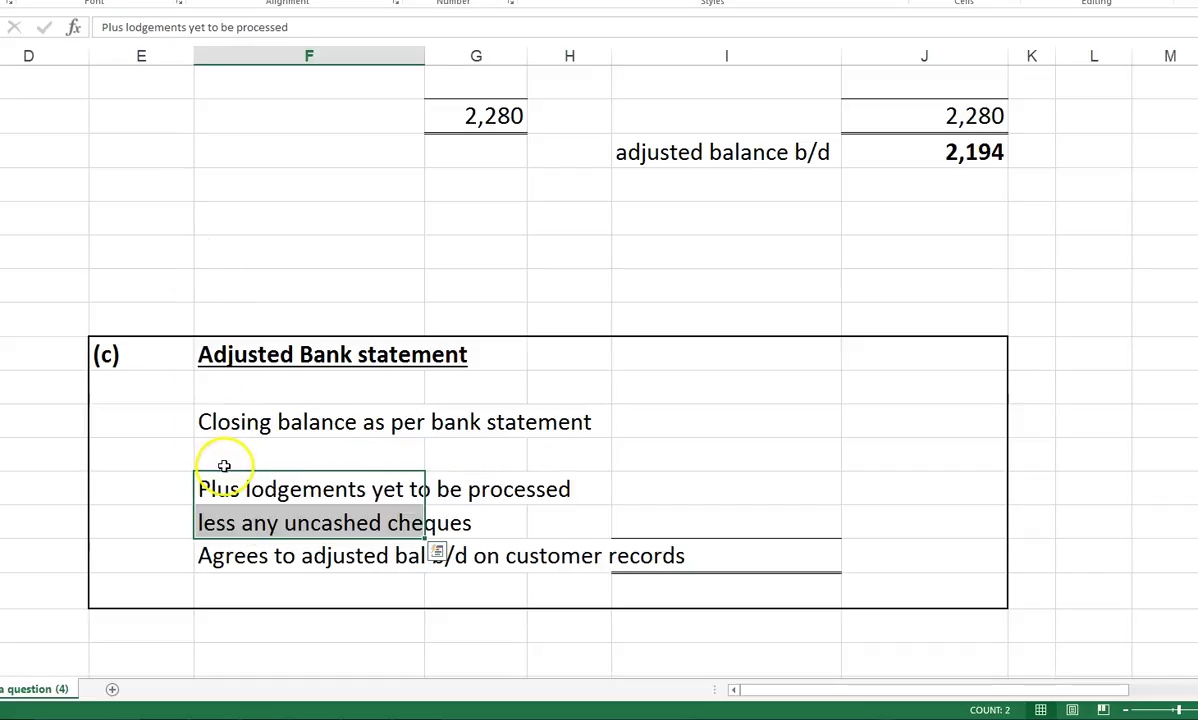
drag(224, 478, 233, 455)
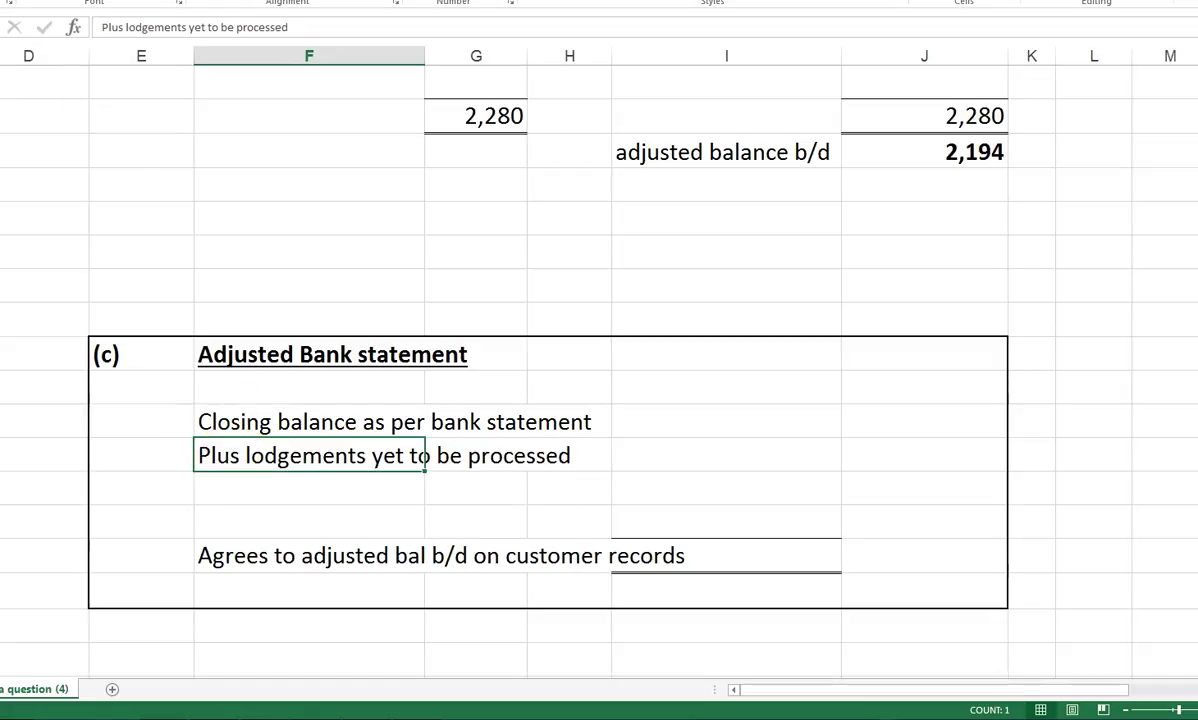
key(ctrl+z)
- Move the lodgements yet to be processed line directly under Closing balance
click(265, 488)
mouse_move(265, 488)
mouse_down()
mouse_move(263, 456)
mouse_move(267, 490)
mouse_up()
click(264, 490)
key(Down)
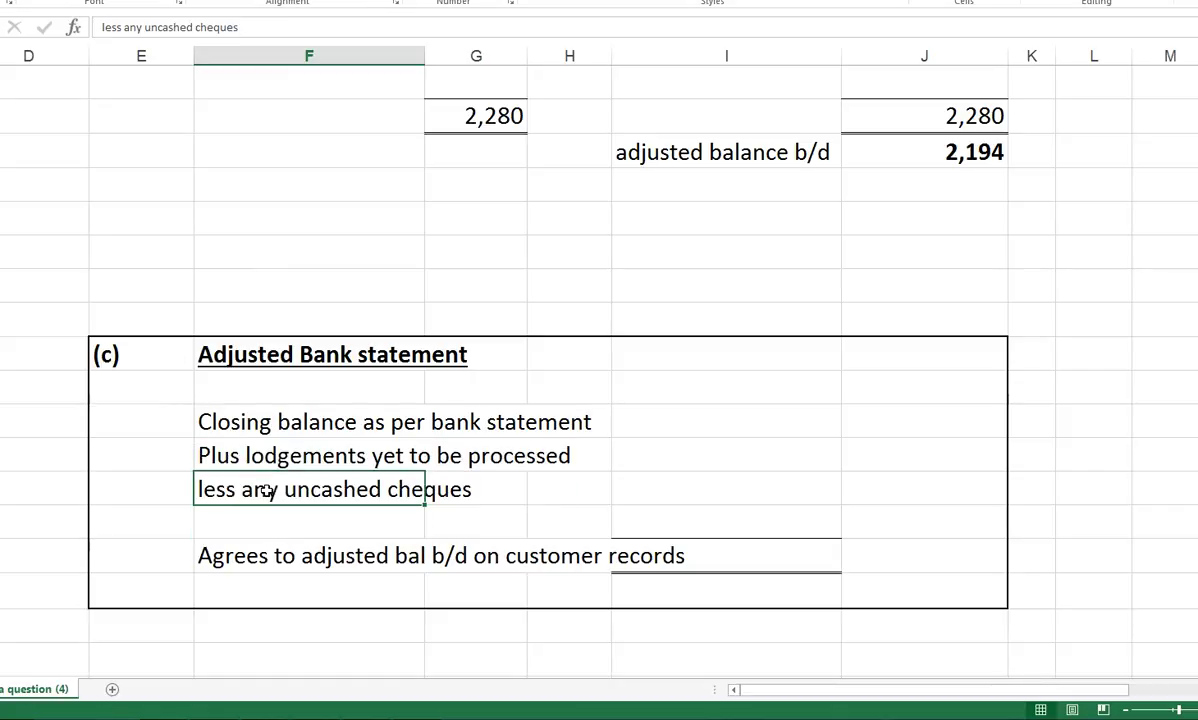
click(757, 410)
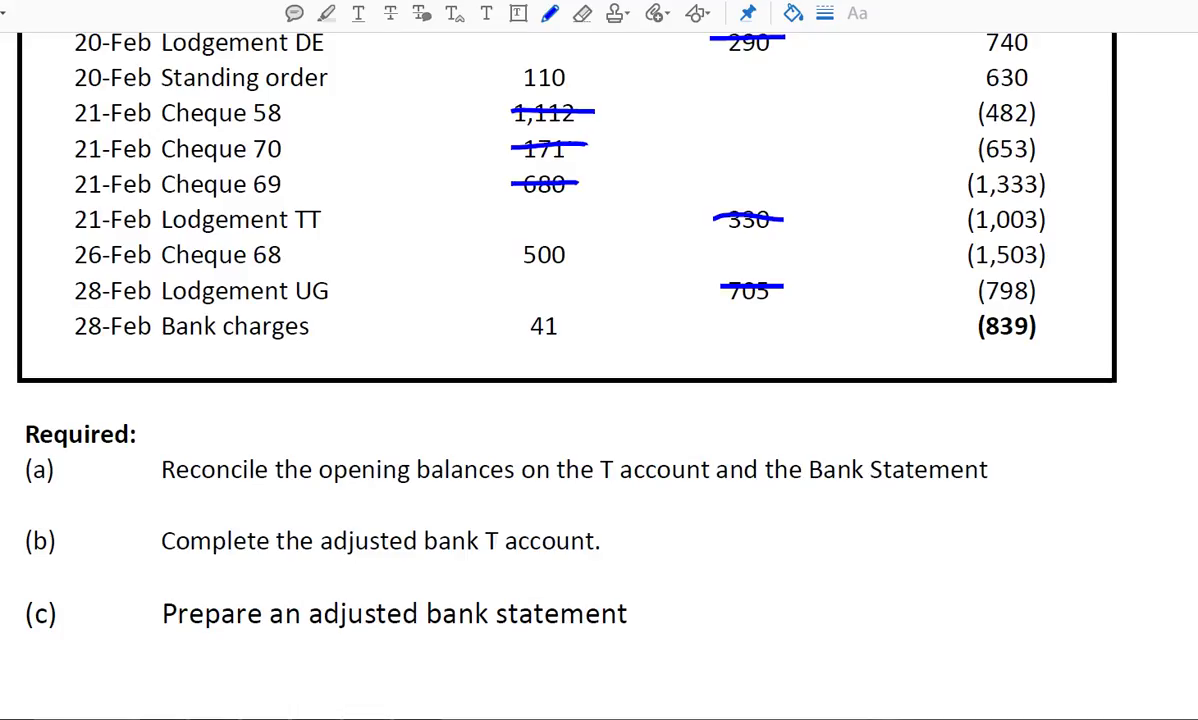
- Enter the closing balance as per bank statement as (839)
scroll(1024, 330, up, 5)
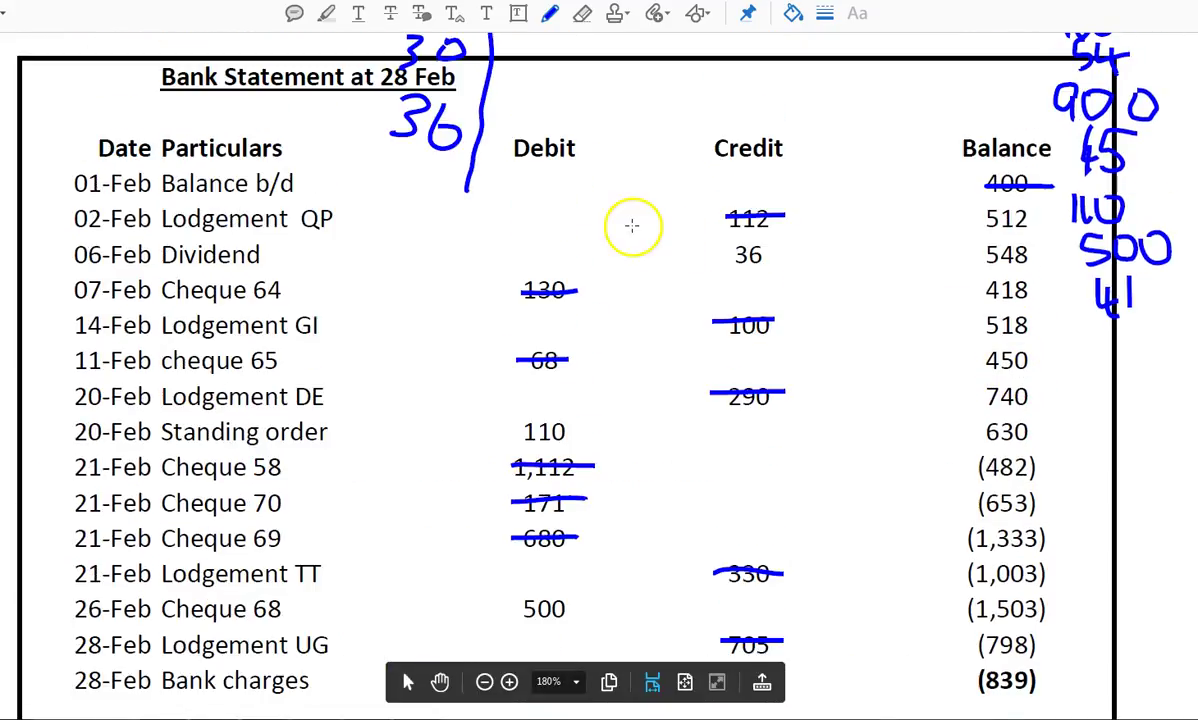
scroll(936, 343, up, 1)
scroll(949, 423, down, 6)
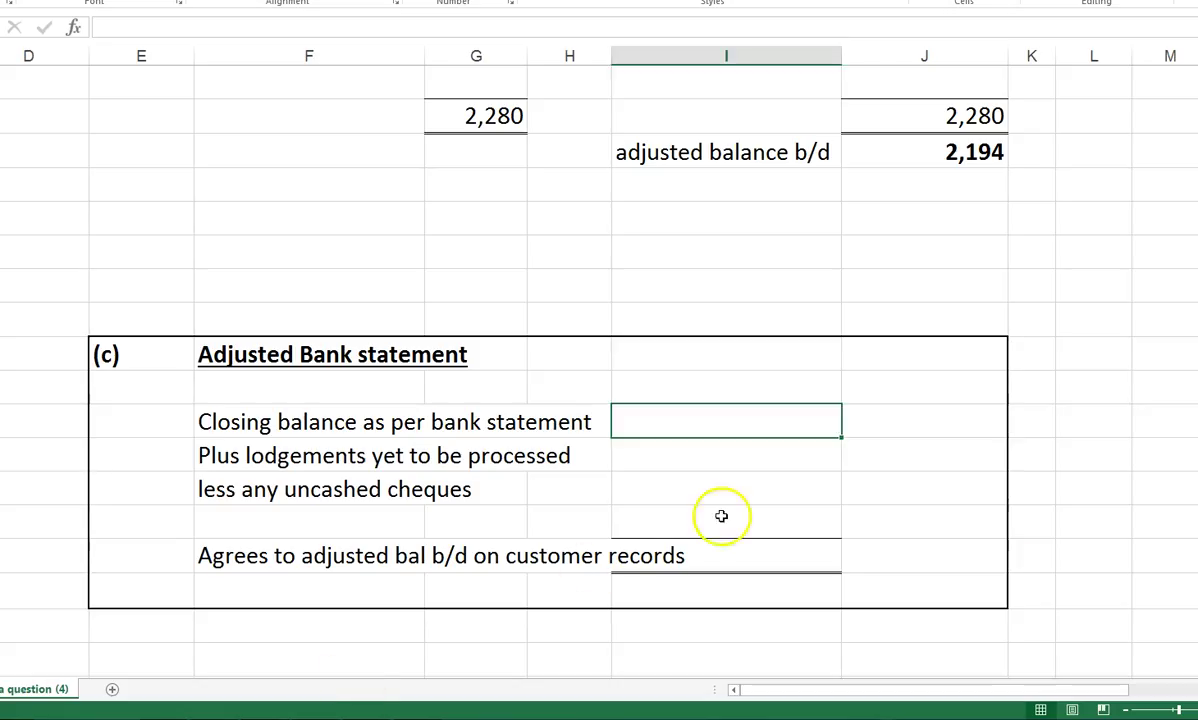
text(9)
key(Return)
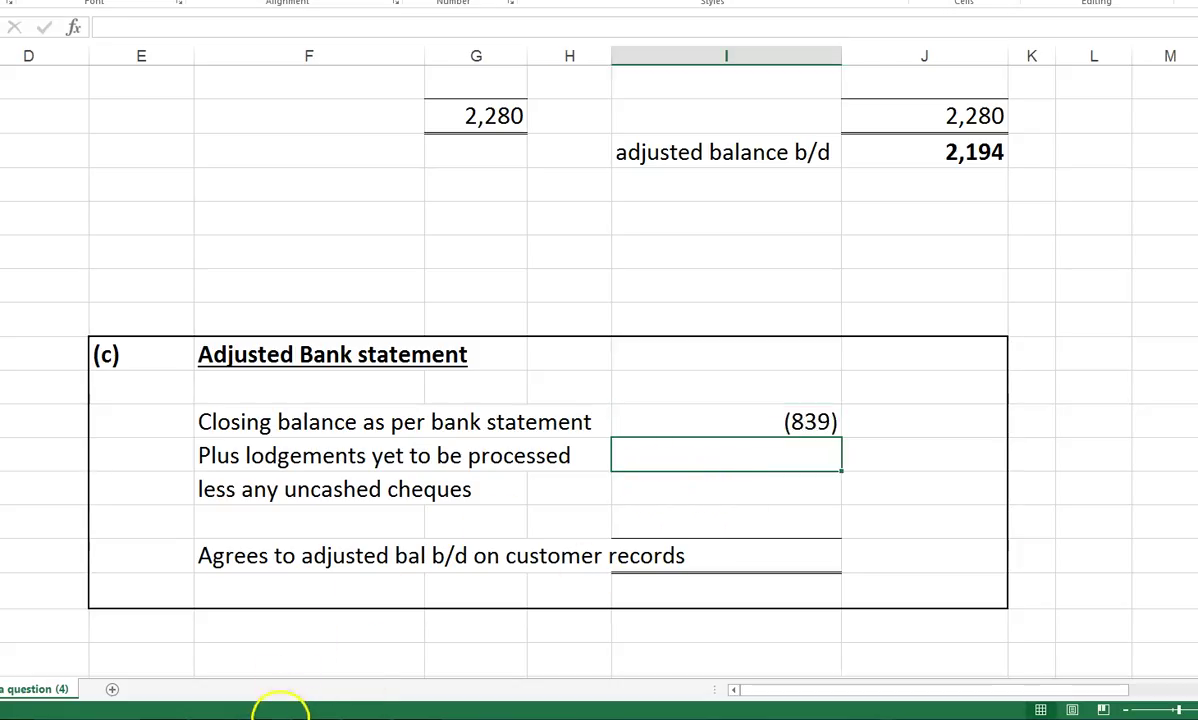
- Review the annotated bank T account PDF to find the circled 400 LM lodgement
key(alt+Tab)
scroll(415, 548, up, 5)
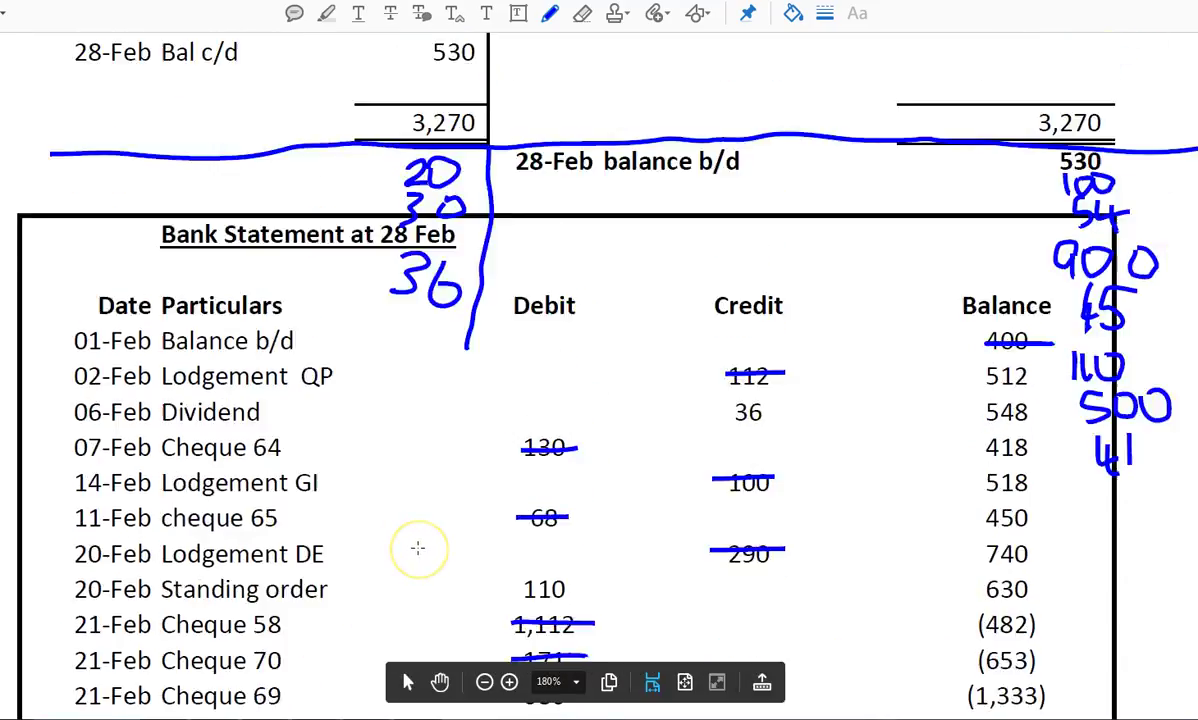
scroll(418, 548, up, 3)
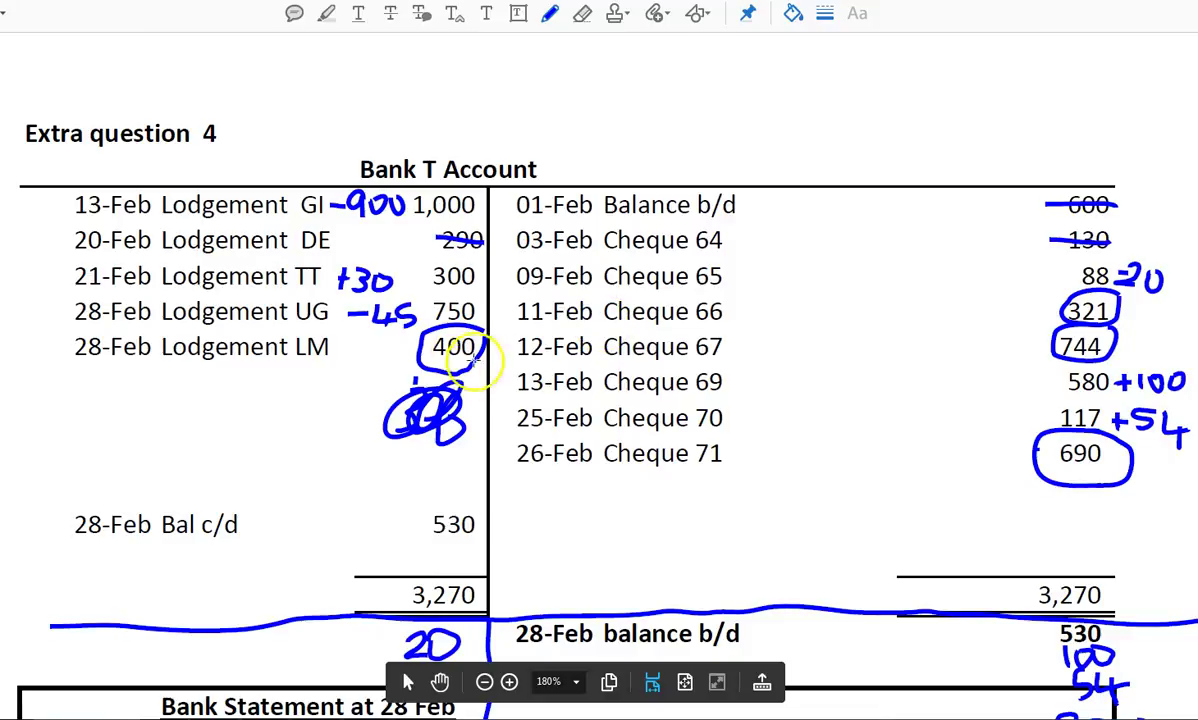
scroll(511, 505, down, 2)
scroll(510, 504, up, 1)
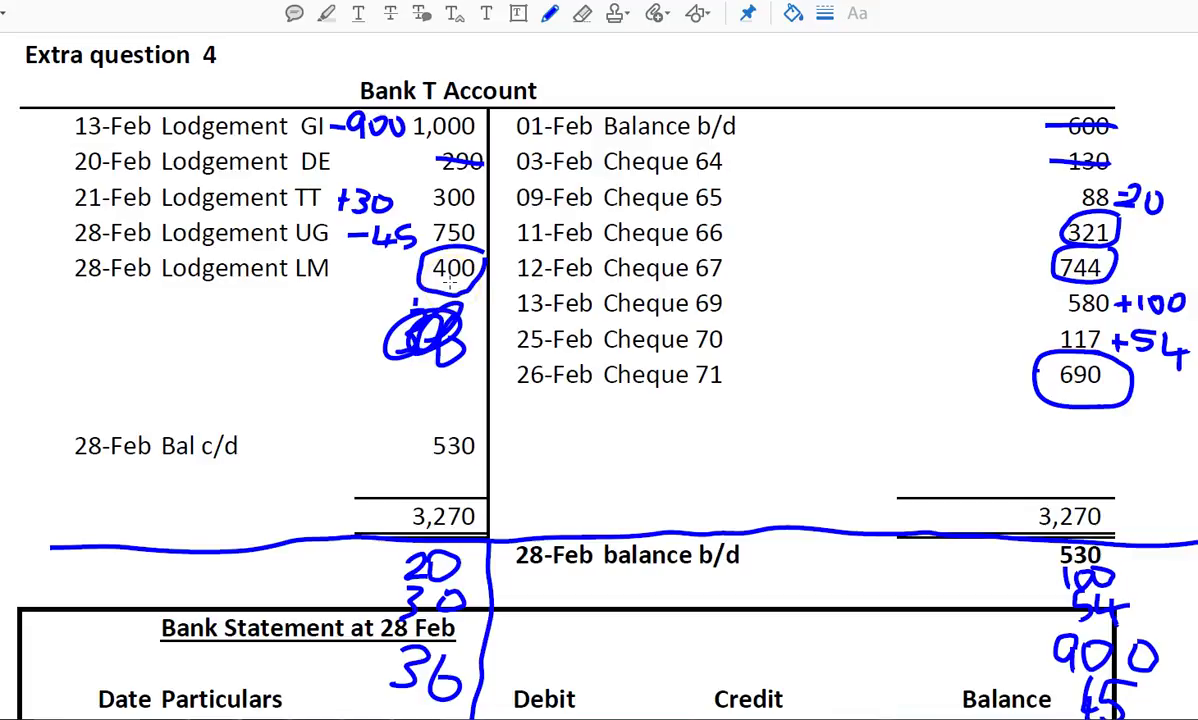
key(alt+Tab)
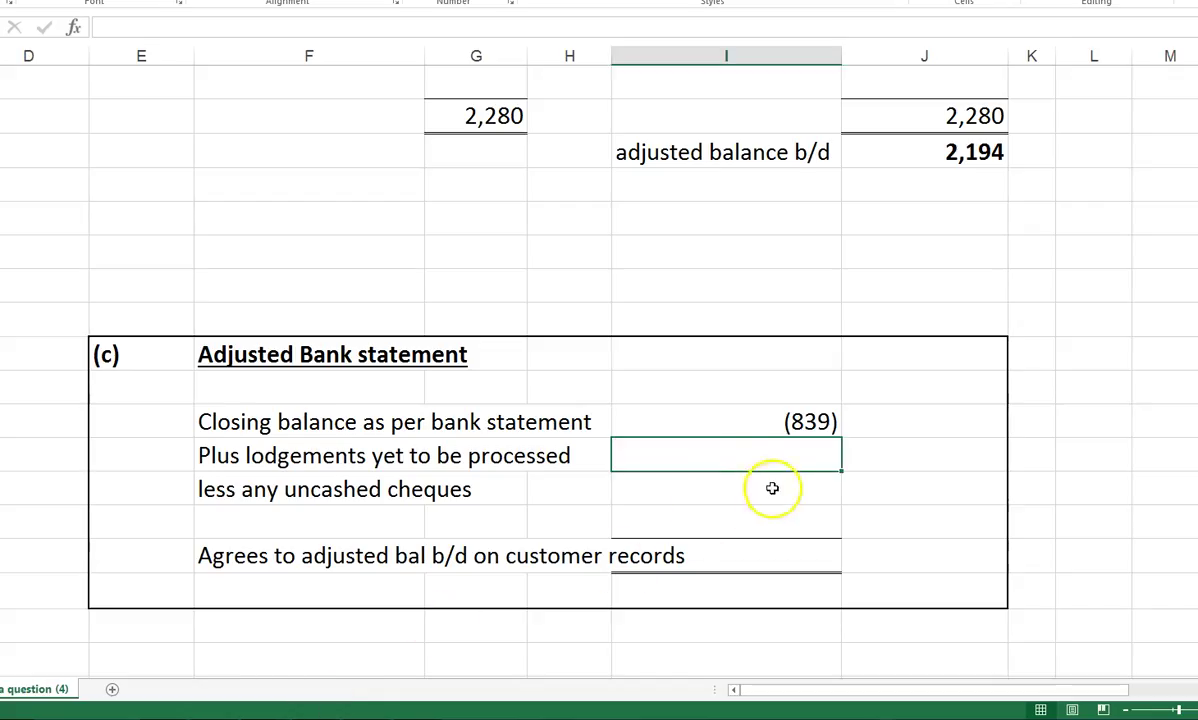
- Enter 400 for lodgements yet to be processed and append 'LM' to its label
click(735, 456)
text(400)
key(Return)
key(Up)
key(Left)
key(Right)
key(Left)
key(Left)
key(Left)
key(F2)
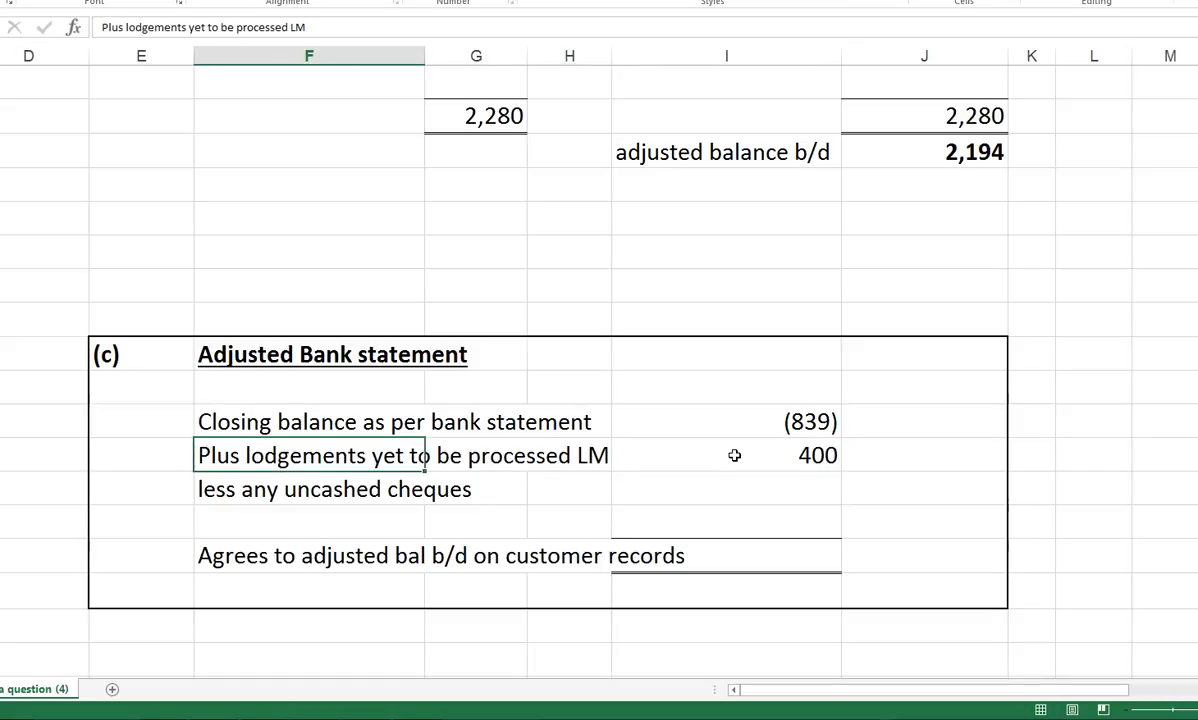
text(LM)
key(Return)
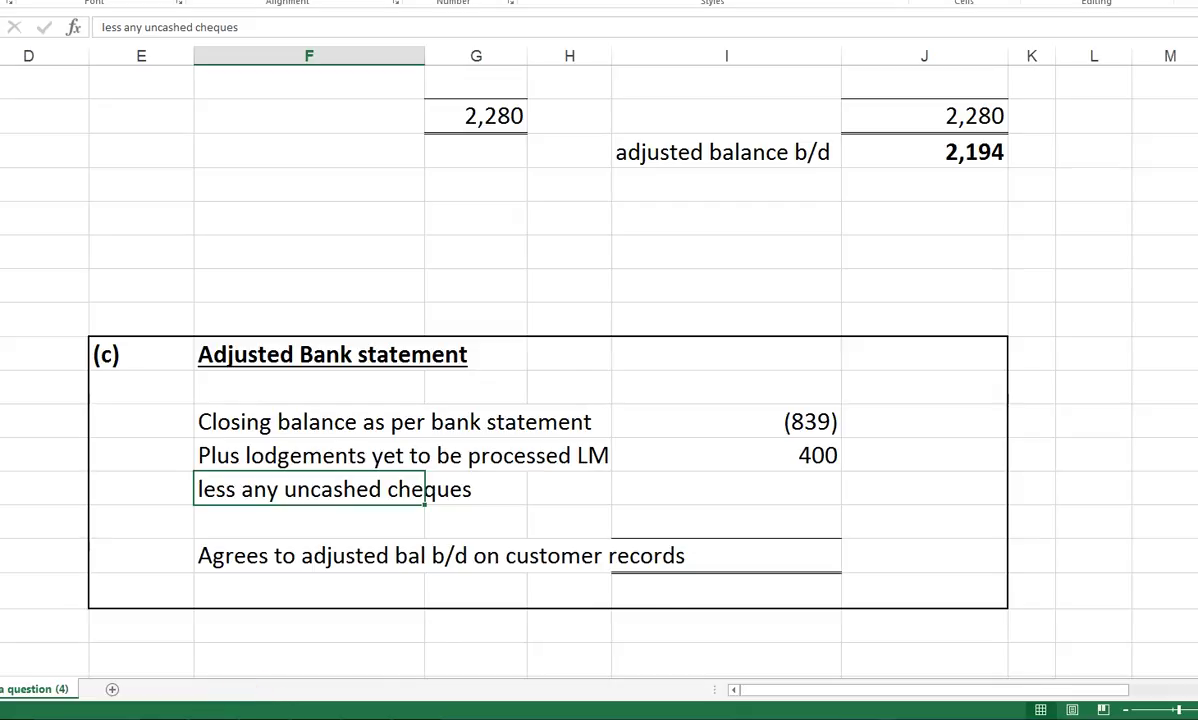
- Check the annotated bank T account PDF, then return to the sheet
key(alt+Tab)
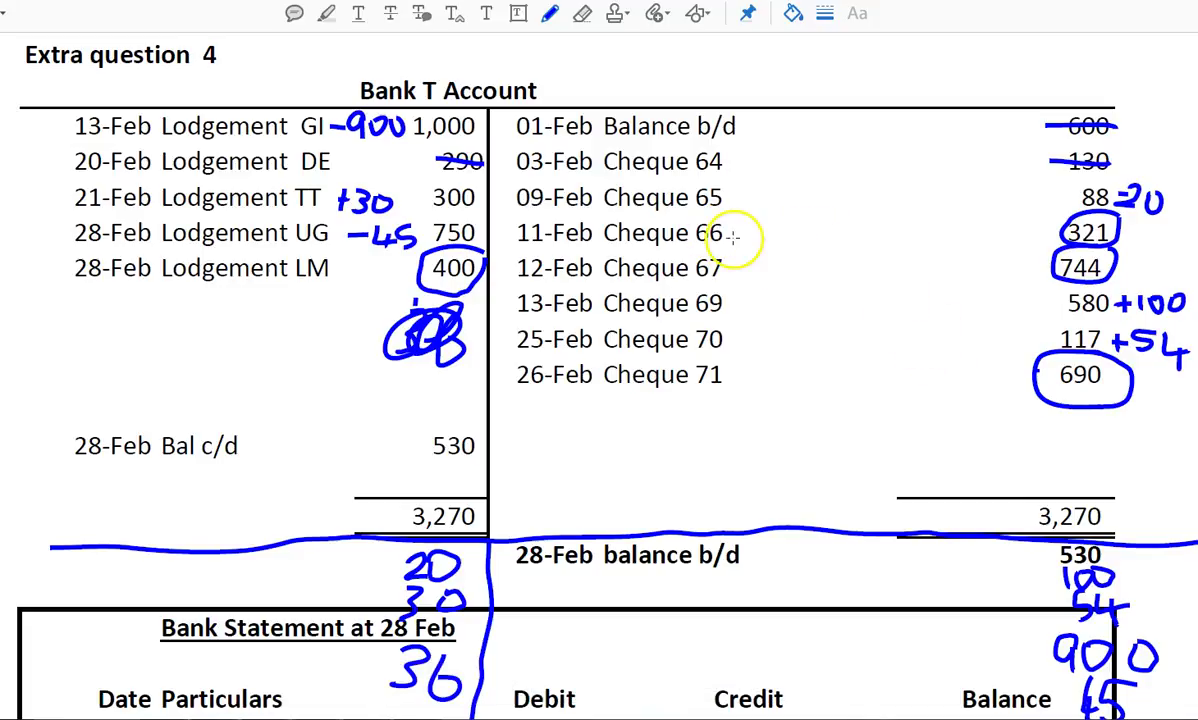
mouse_move(408, 680)
key(alt+Tab)
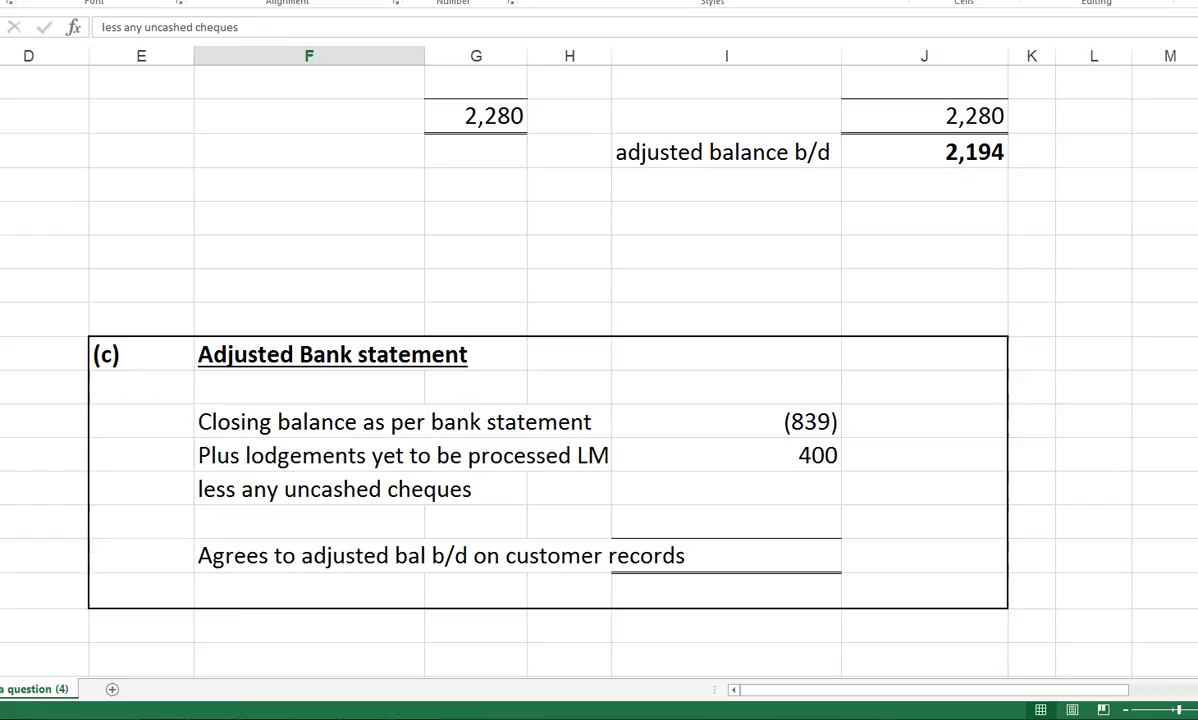
- Insert three blank rows under the uncashed cheques line, above the Agrees line
click(3, 520)
drag(3, 520, 3, 555)
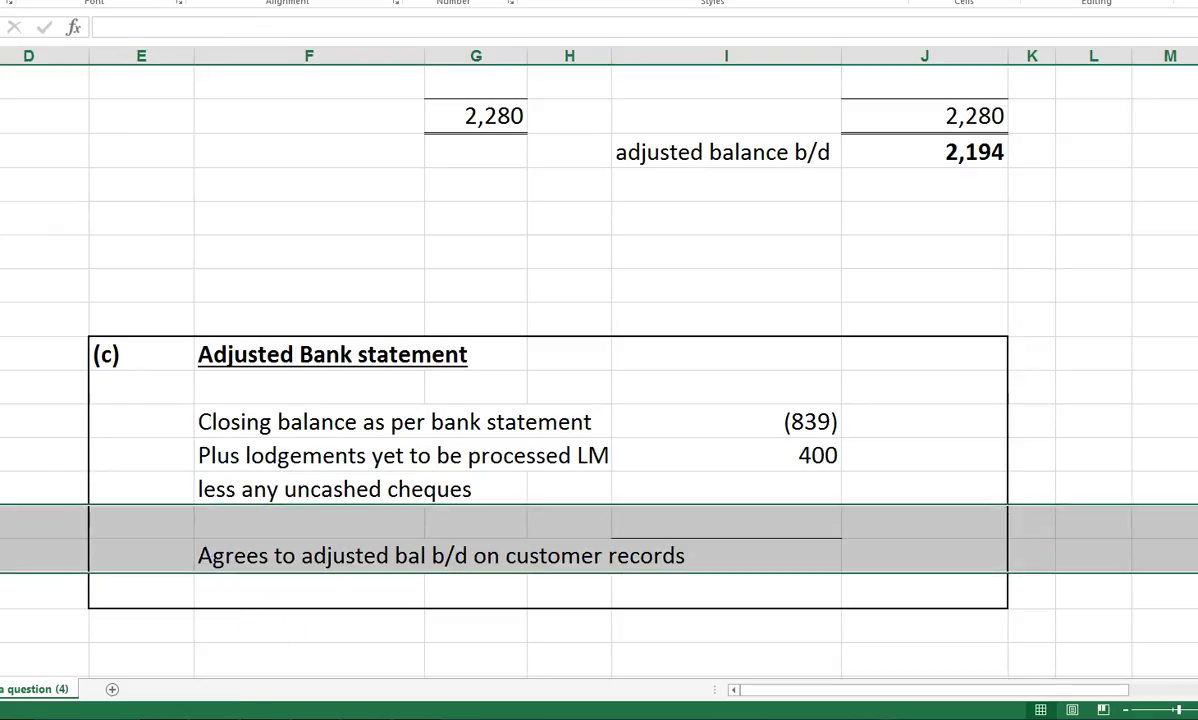
right_click(3, 555)
click(25, 395)
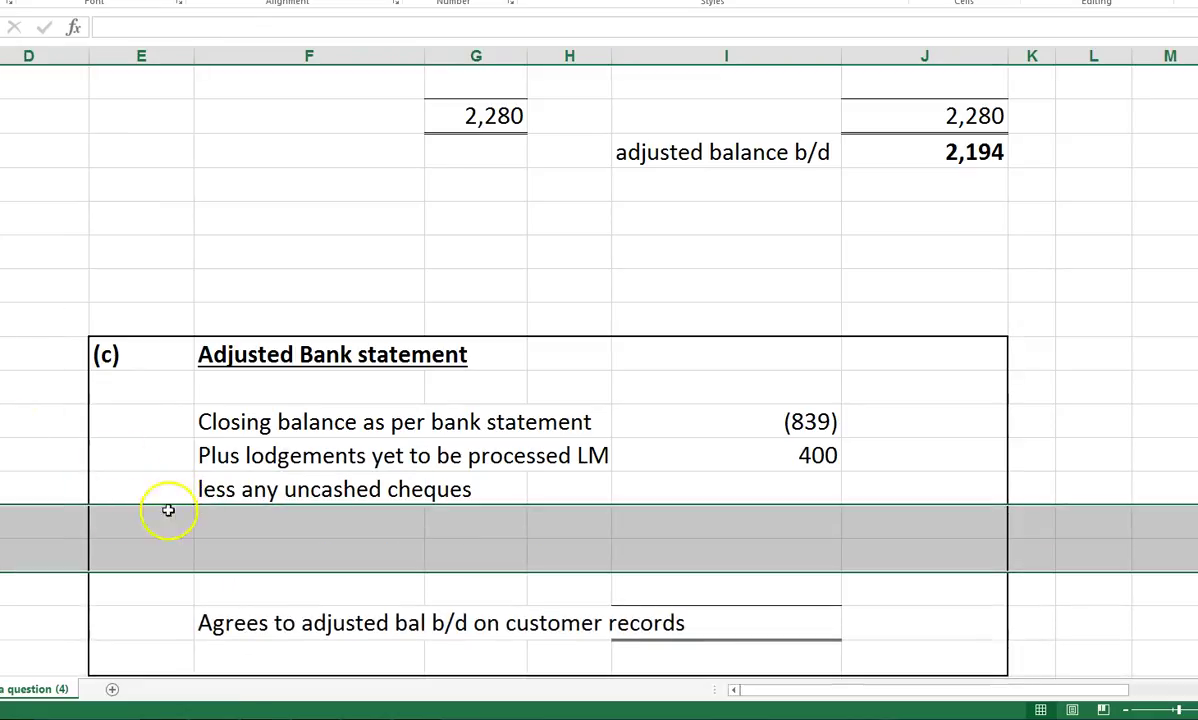
click(3, 522)
right_click(3, 522)
click(8, 387)
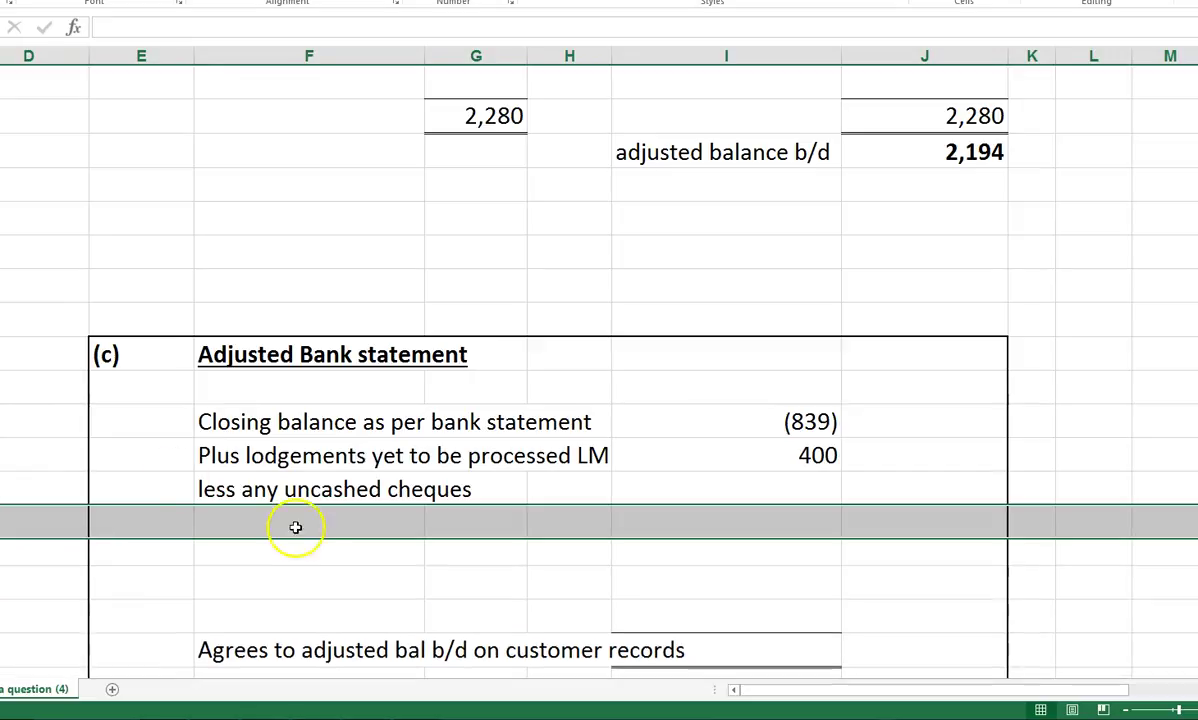
- Label the new rows as cheques 66, 67 and 71 by copying and editing the first label
click(294, 523)
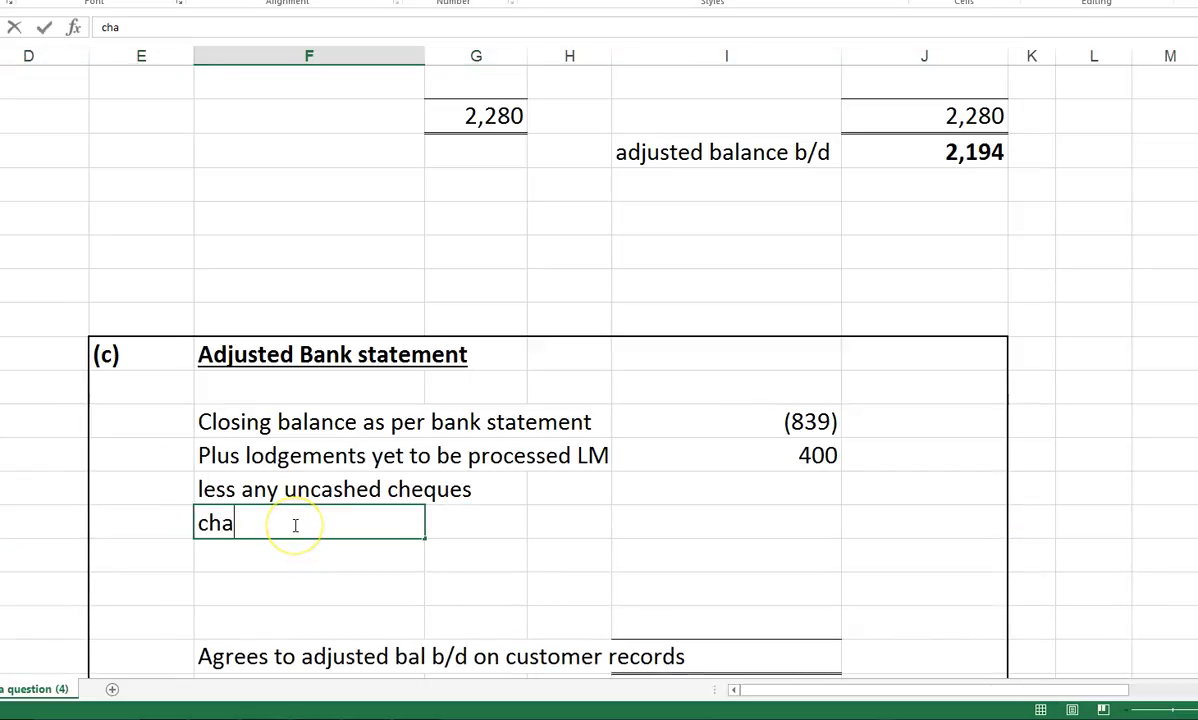
key(Return)
click(294, 524)
key(ctrl+c)
key(Down)
key(ctrl+v)
key(Down)
key(ctrl+v)
key(Up)
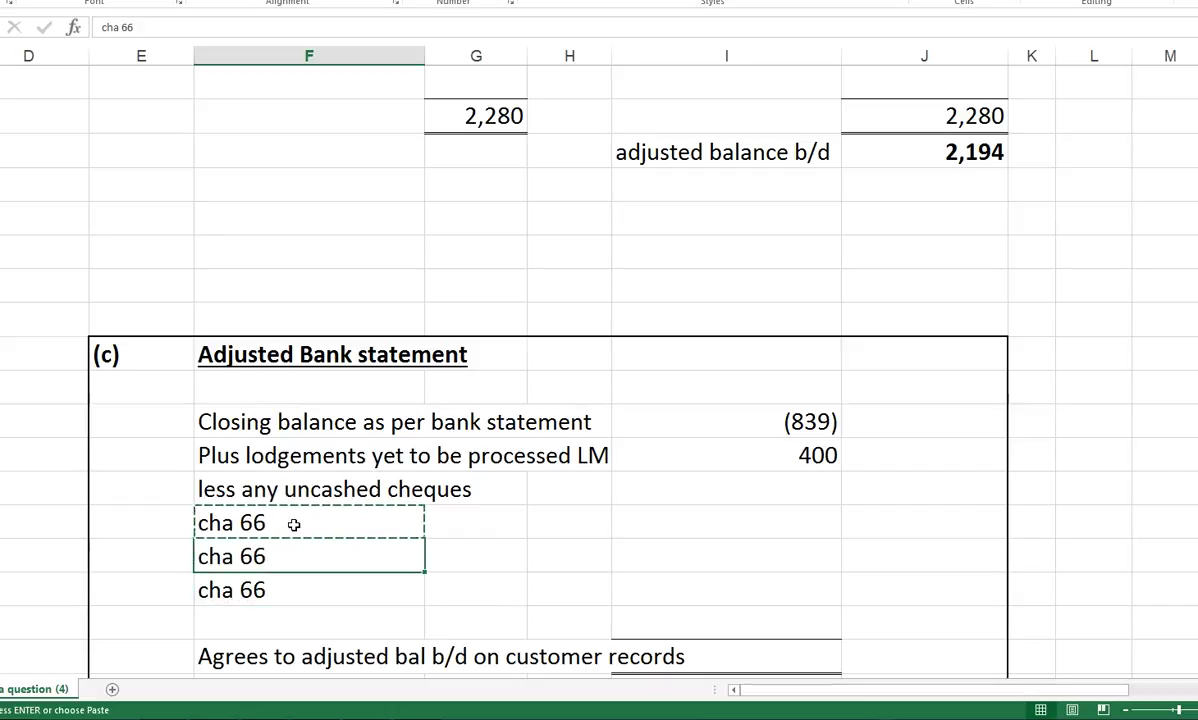
key(F2)
key(Return)
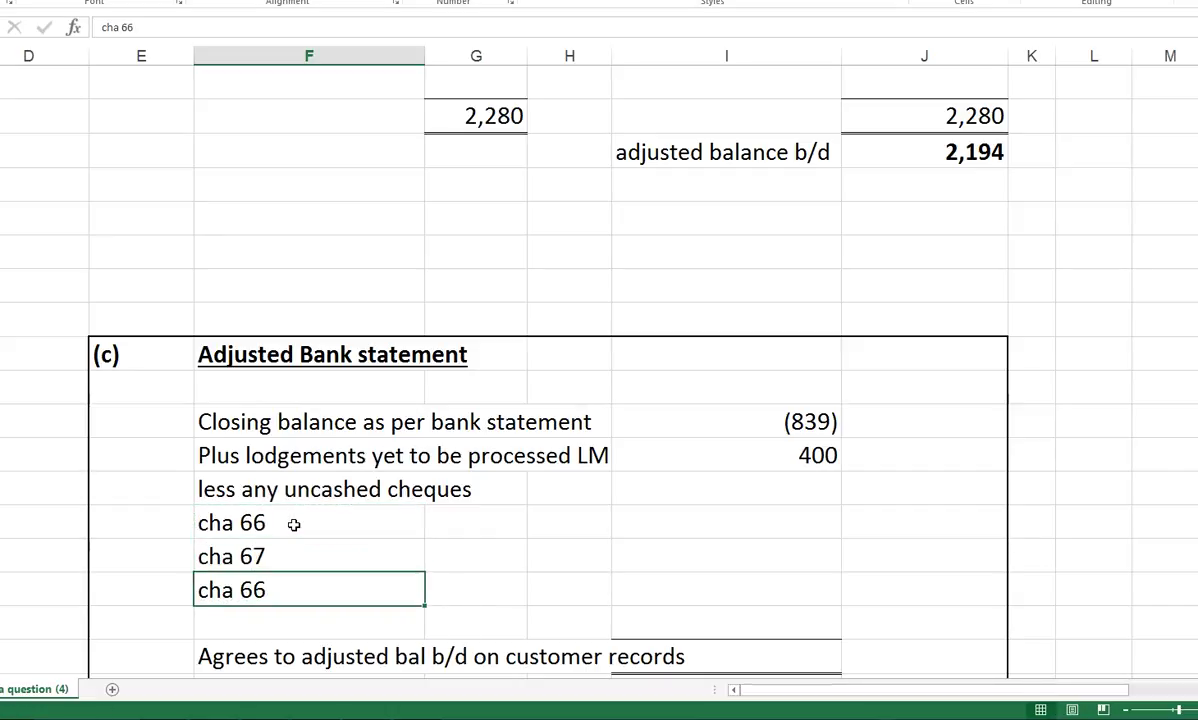
key(Return)
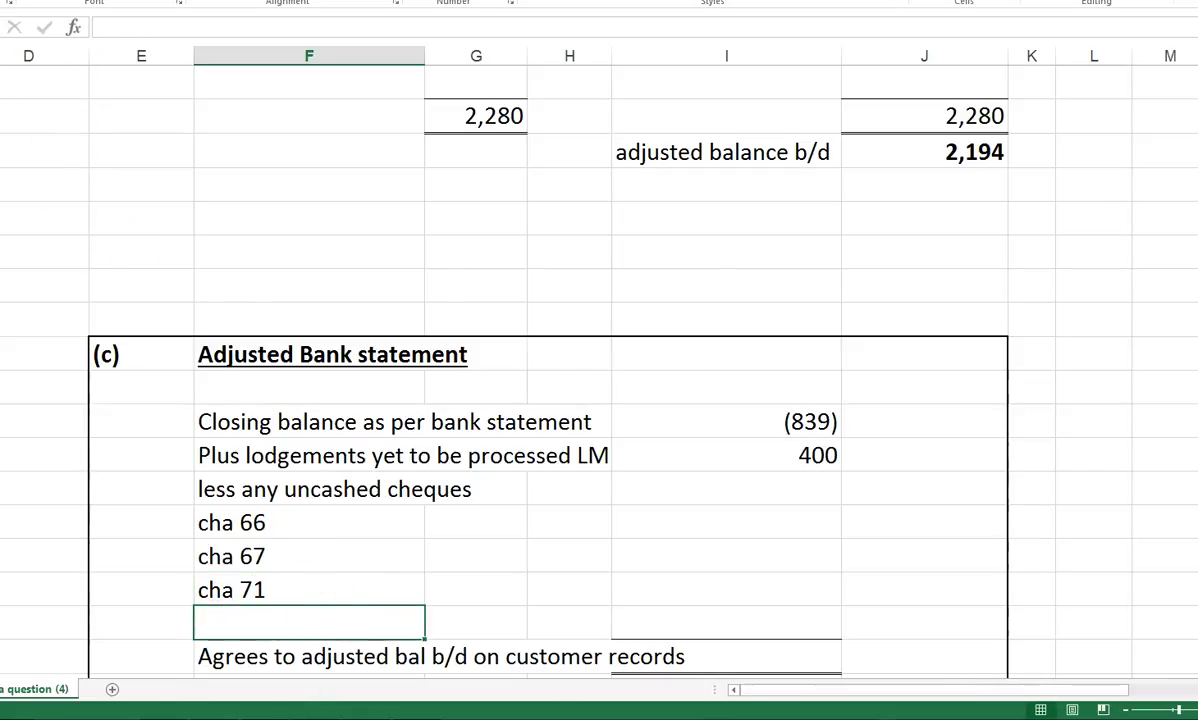
key(alt+Tab)
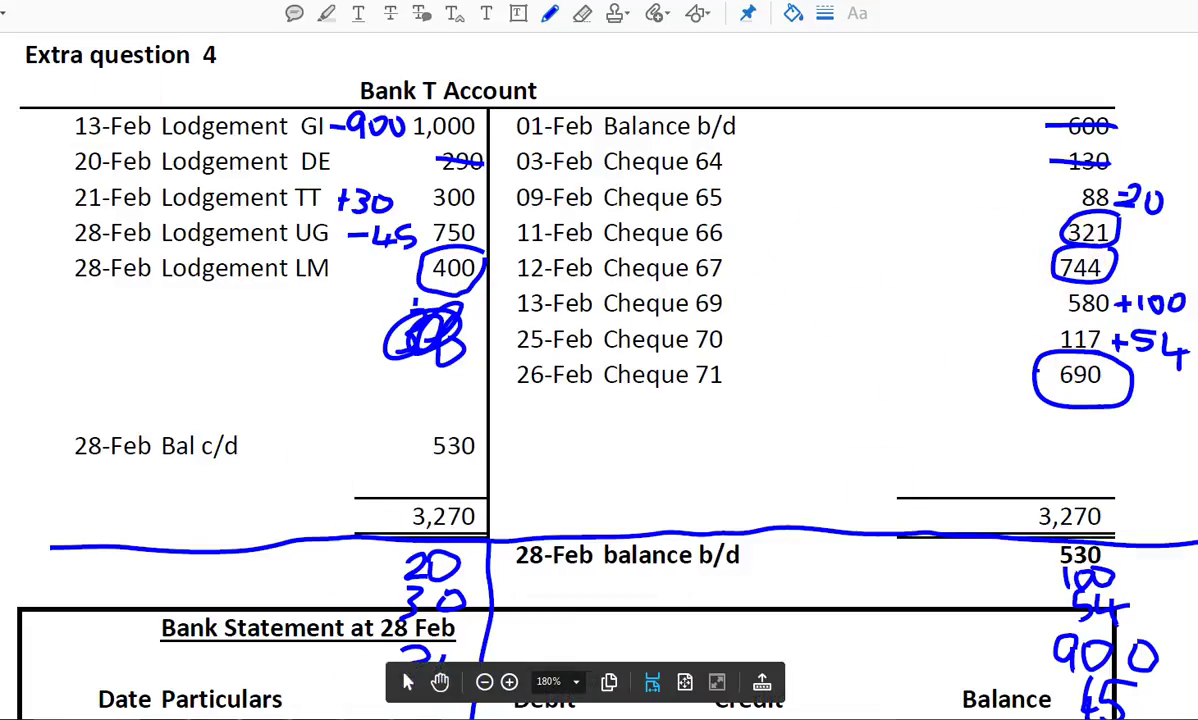
key(alt+Tab)
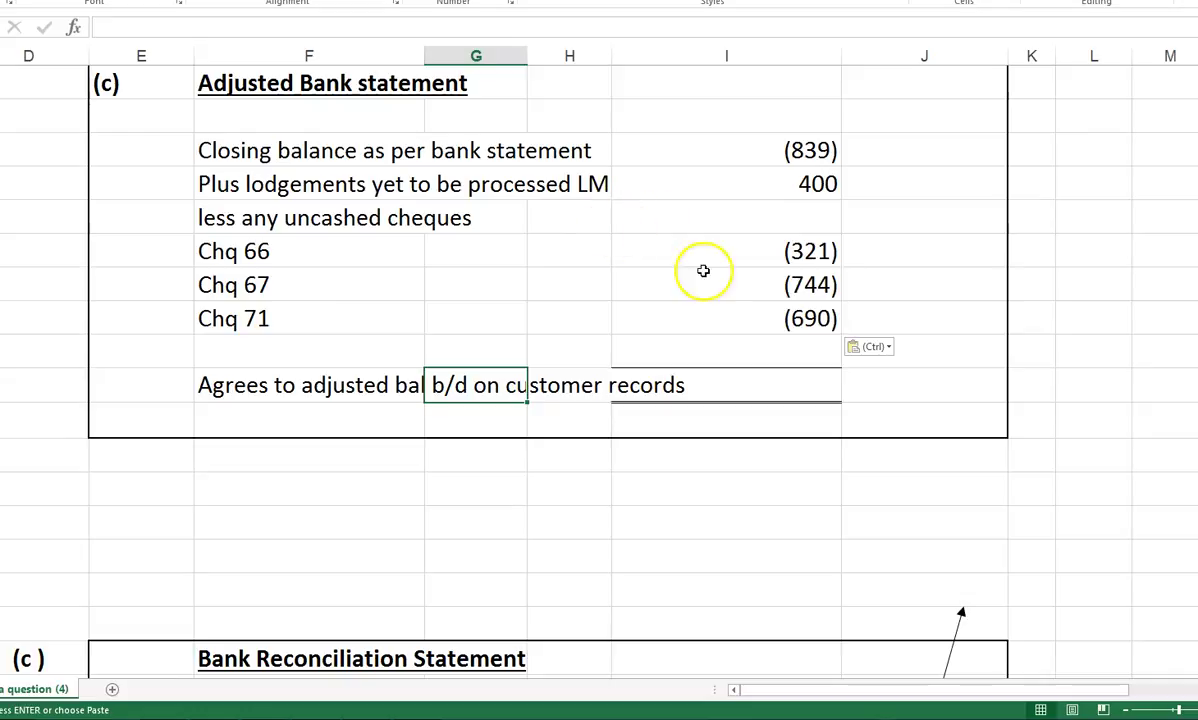
- Sum the (839) balance, 400 lodgement and cheques (321), (744), (690) to (2,194)
click(755, 378)
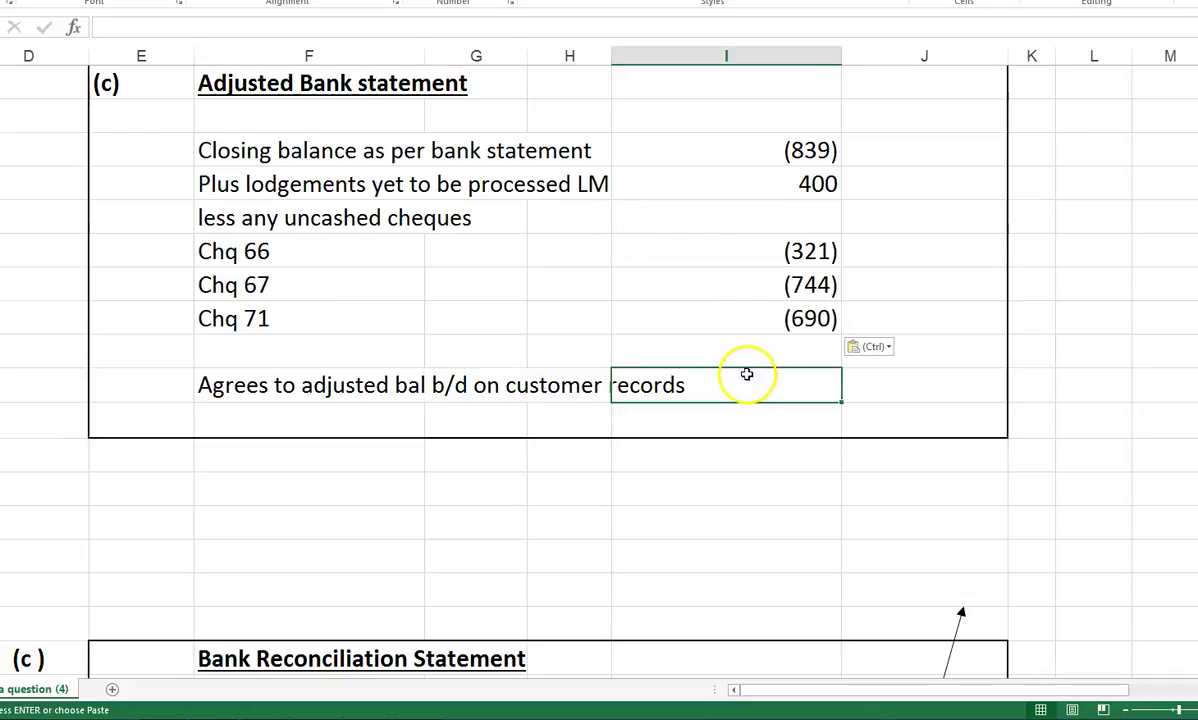
click(774, 148)
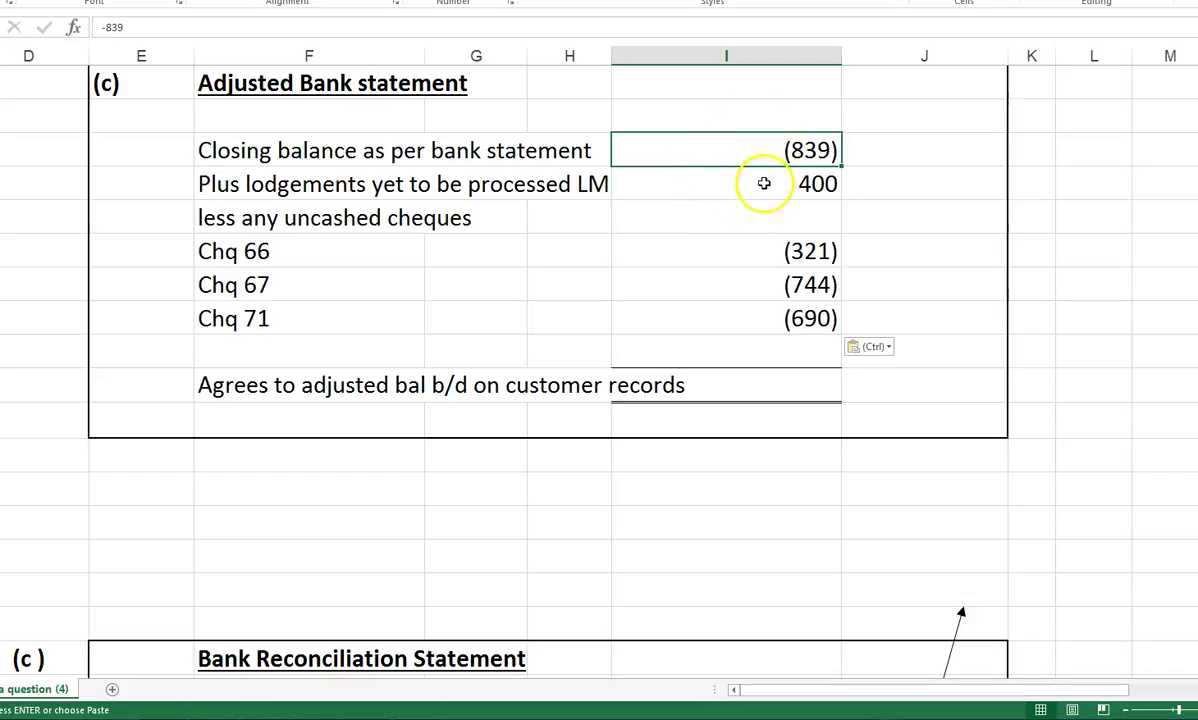
click(769, 188)
drag(773, 250, 735, 254)
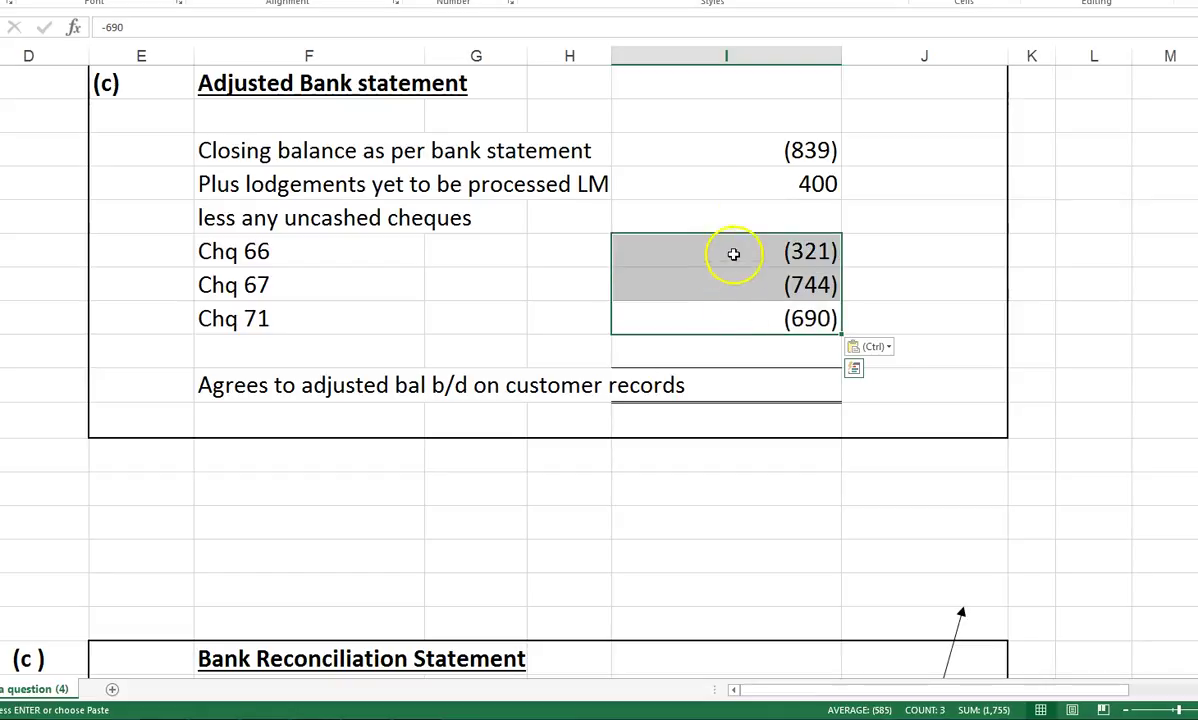
ctrl+click(744, 157)
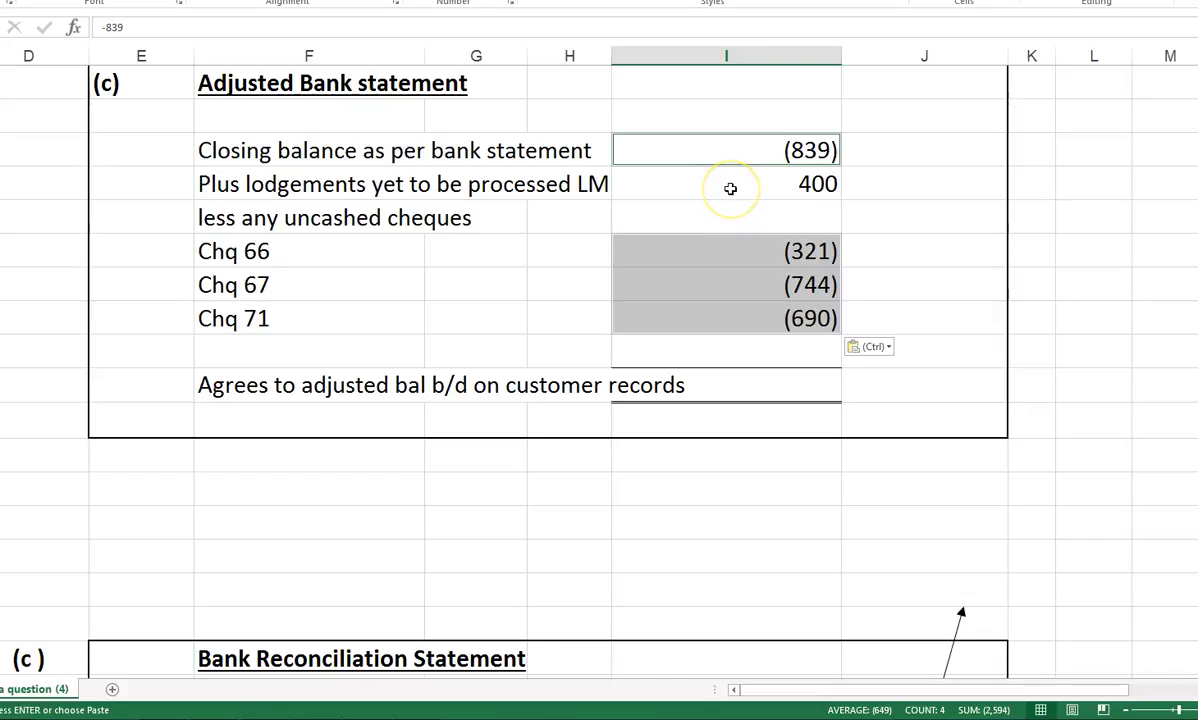
click(735, 383)
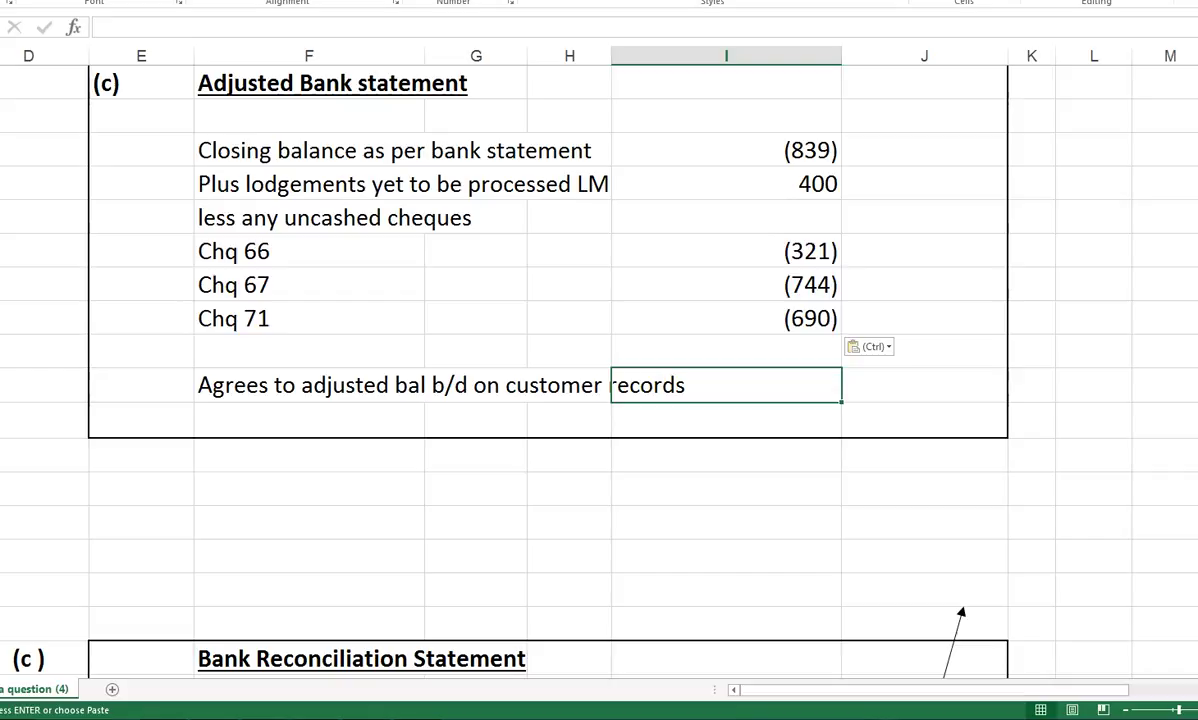
key(alt+equal)
drag(709, 152, 729, 345)
key(Return)
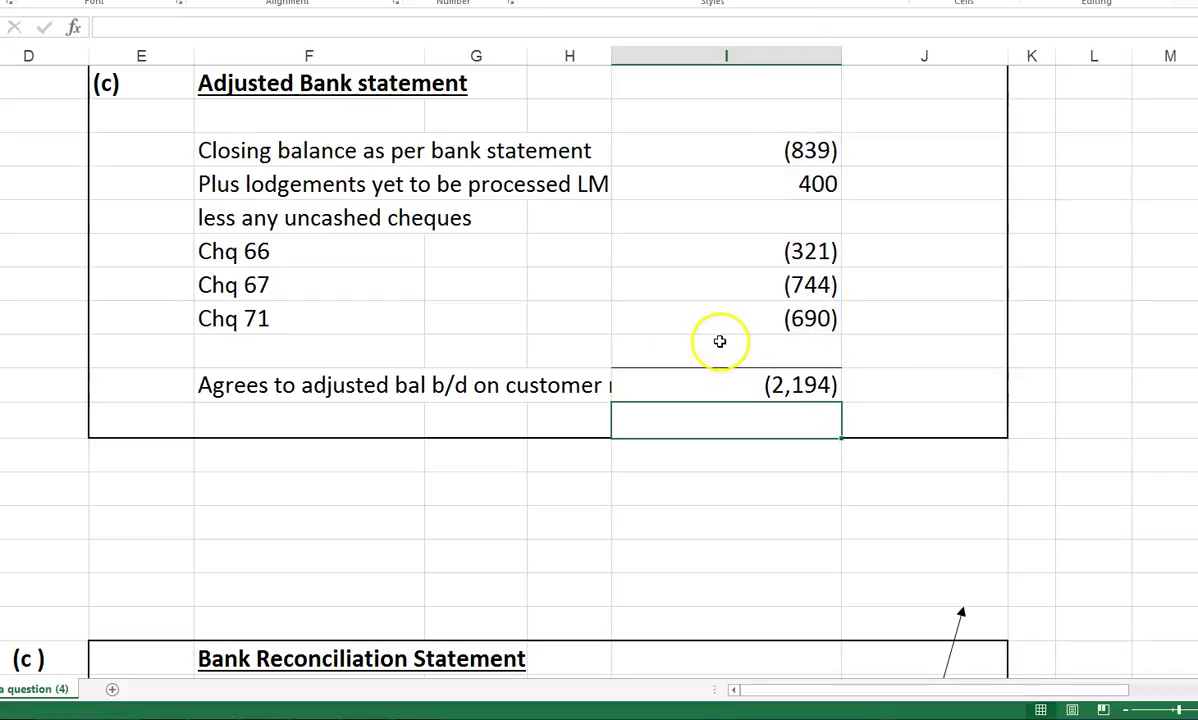
click(883, 416)
- Compare the (2,194) statement total with the T account's adjusted balance b/d 2,194
click(862, 384)
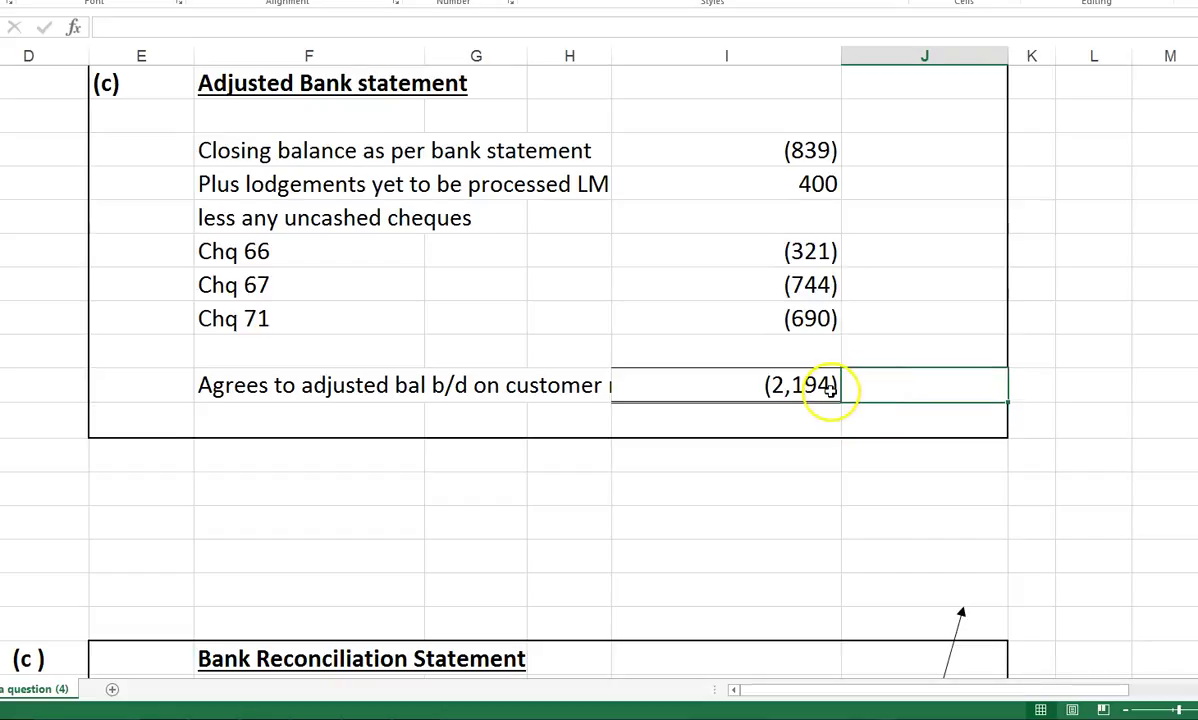
scroll(830, 390, up, 2)
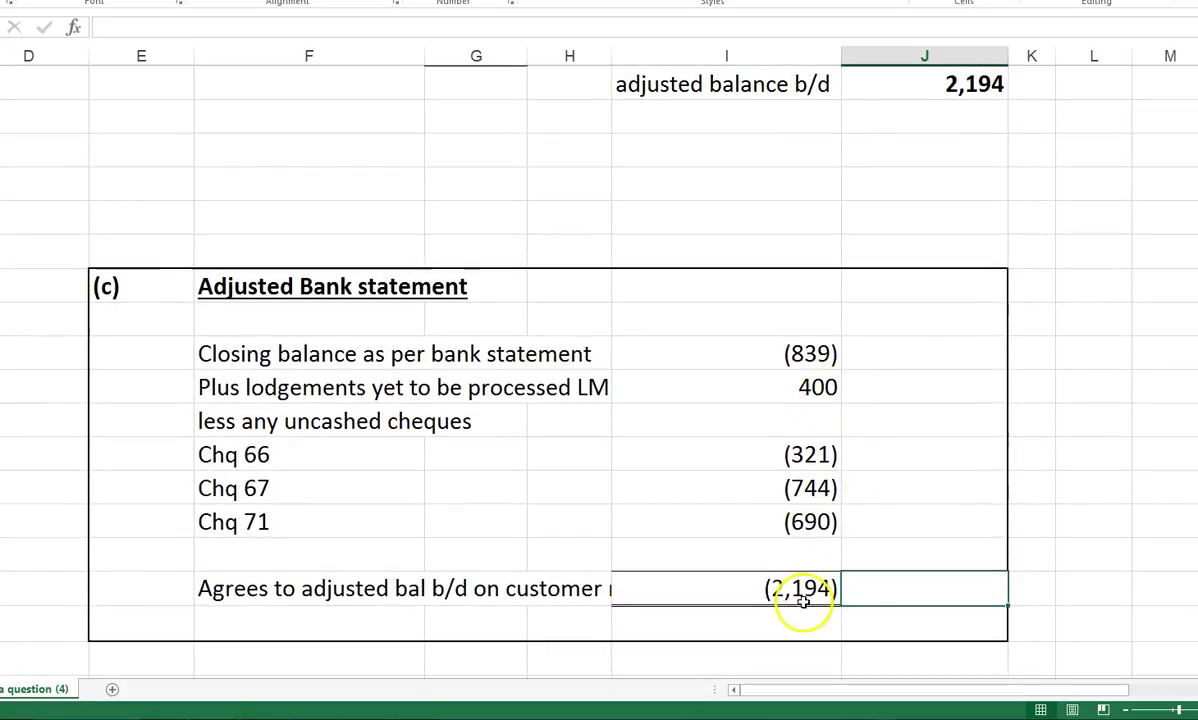
scroll(826, 208, up, 1)
scroll(875, 330, up, 4)
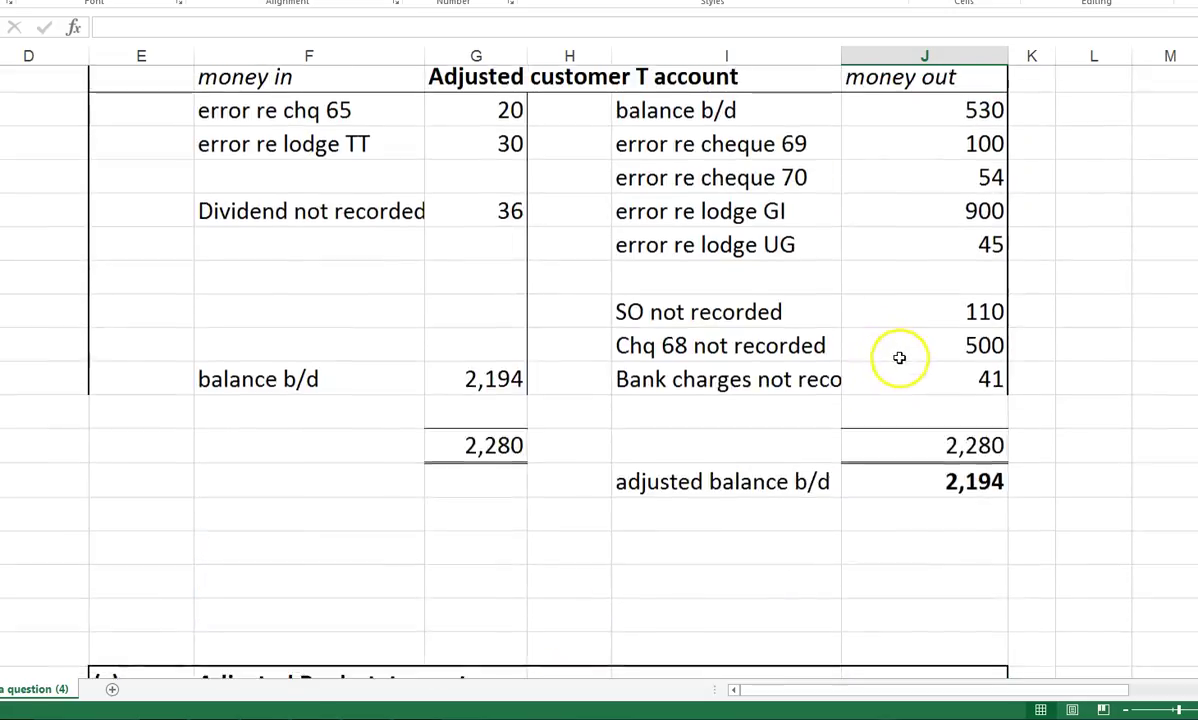
click(968, 490)
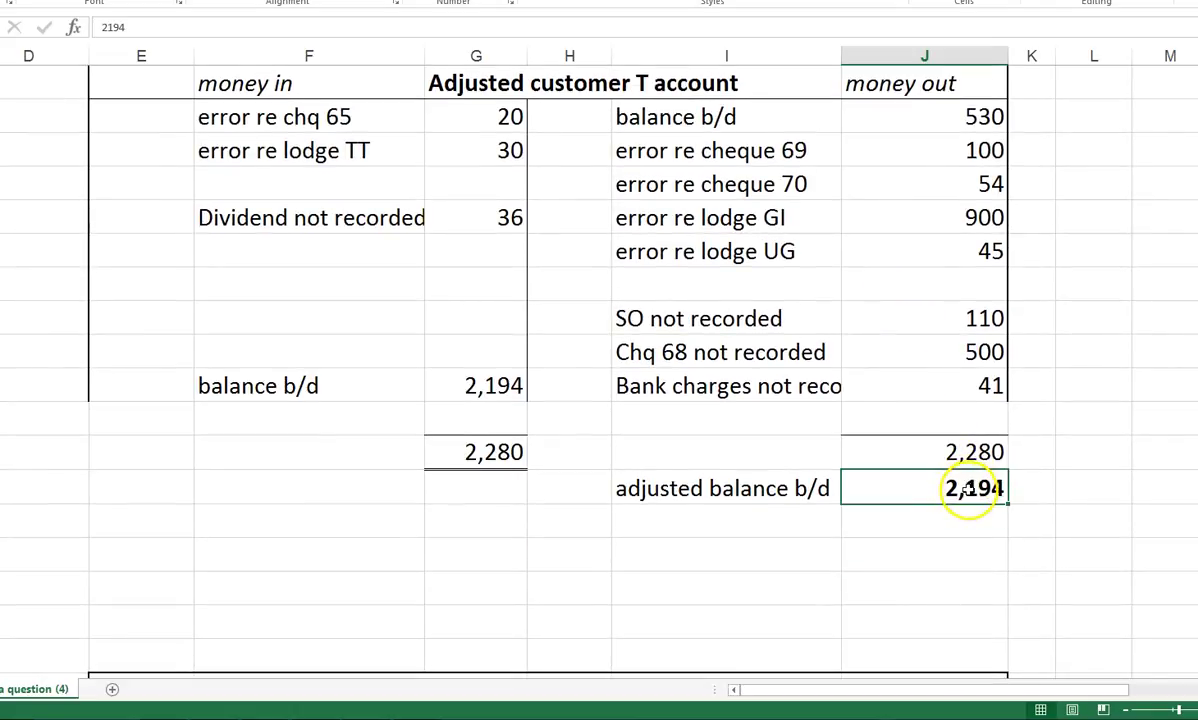
scroll(968, 490, down, 5)
click(815, 593)
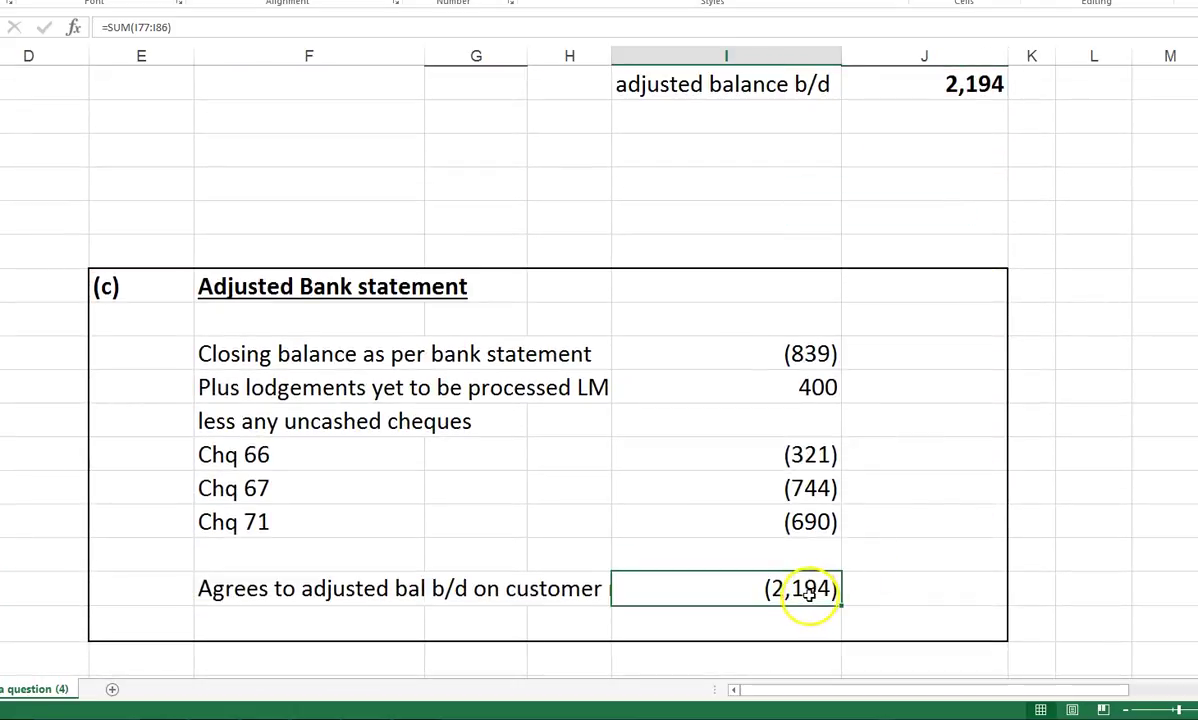
scroll(767, 497, up, 4)
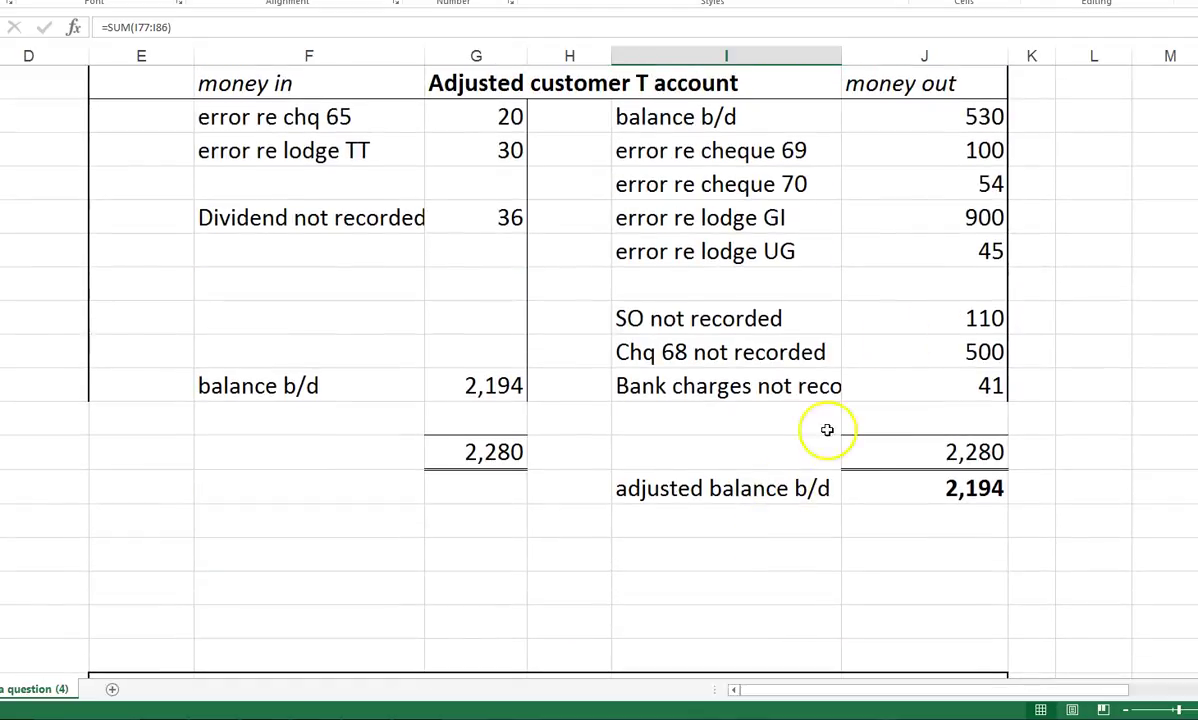
- Select the chq 65, lodge TT, cheque 69 and lodge UG error rows for comparison
drag(650, 150, 935, 251)
drag(250, 117, 460, 150)
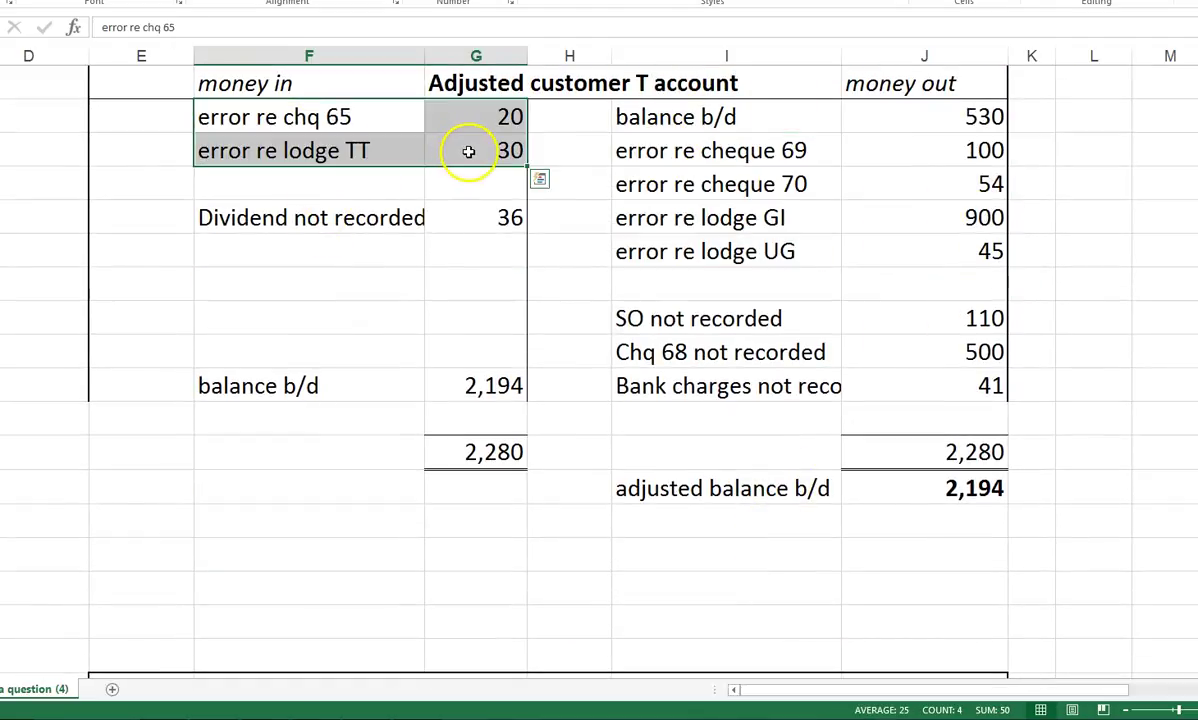
drag(620, 150, 933, 266)
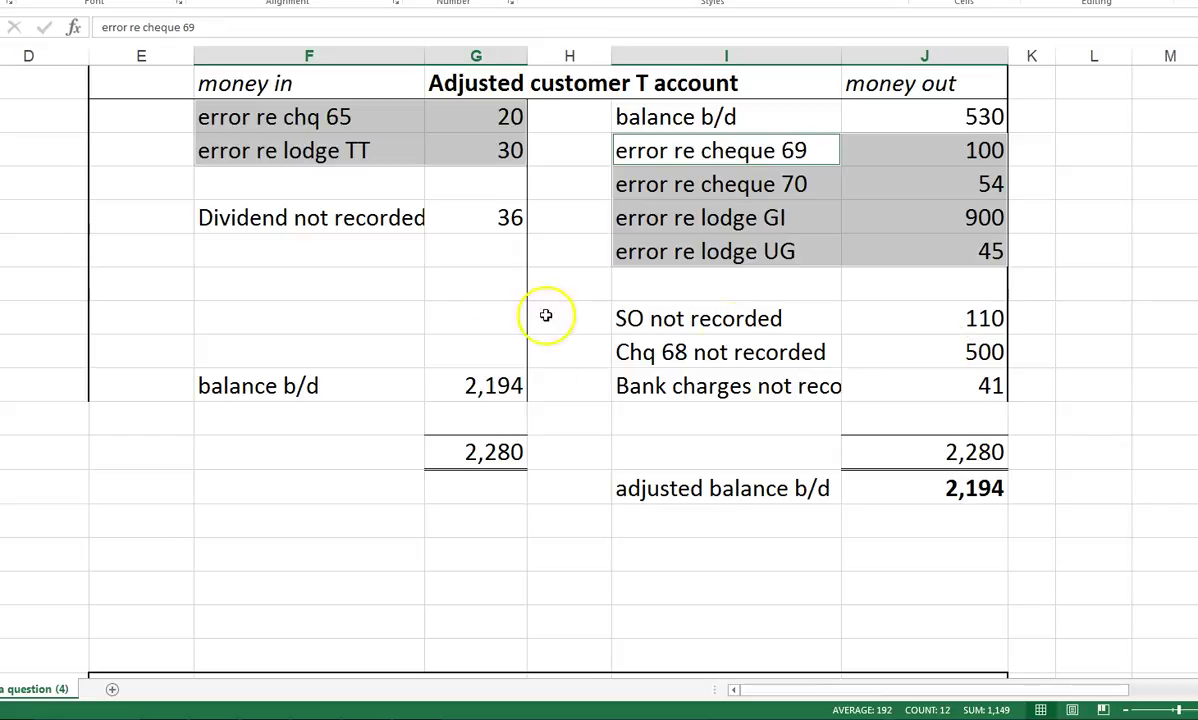
scroll(914, 560, down, 5)
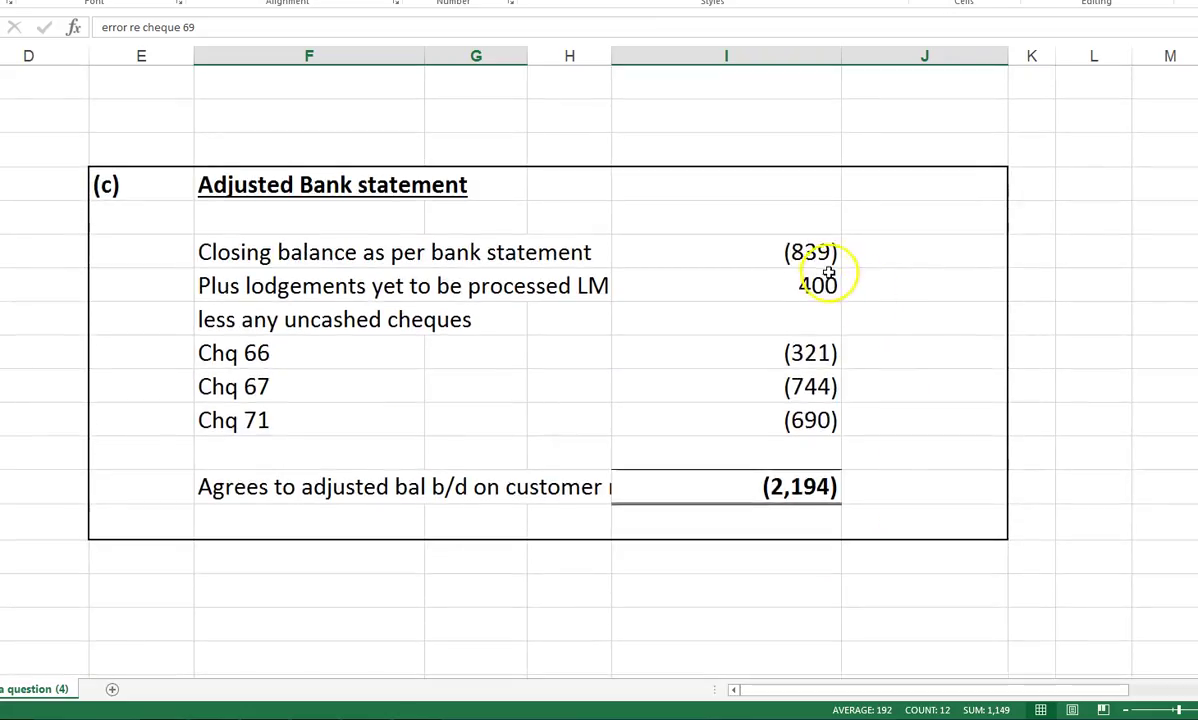
key(alt+Tab)
- Handwrite the -321 cheque deduction below the 400 lodgement under the (839) balance
scroll(997, 549, down, 10)
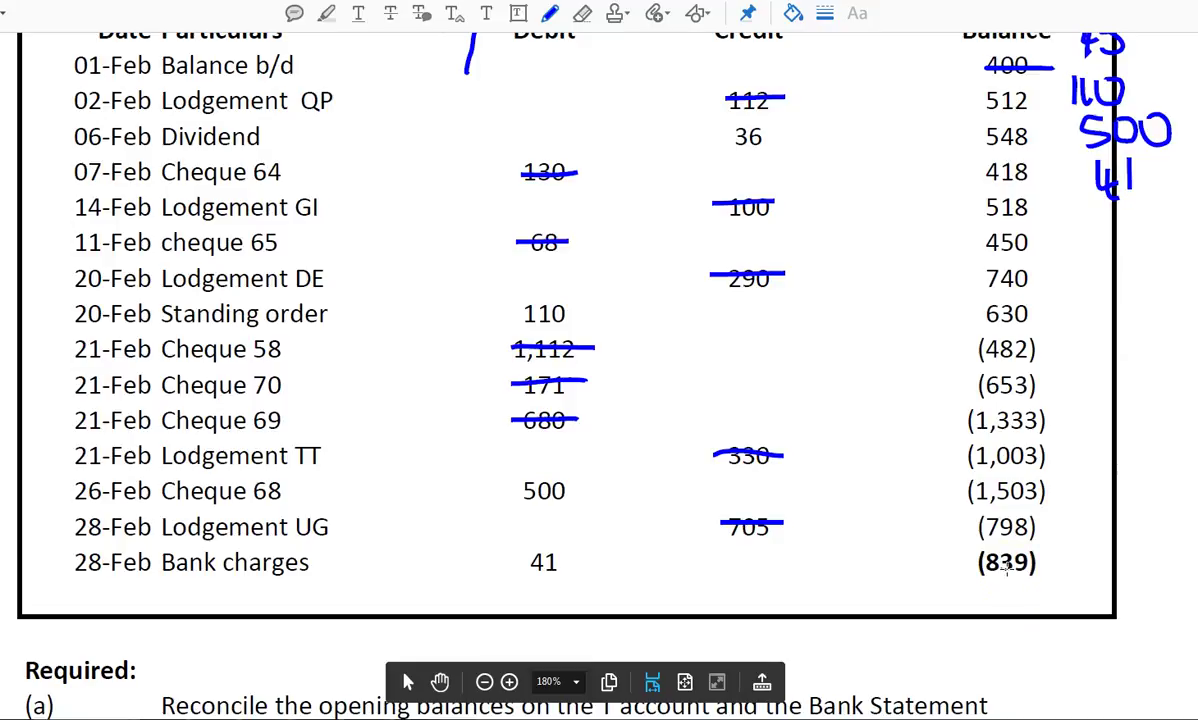
scroll(1007, 566, up, 10)
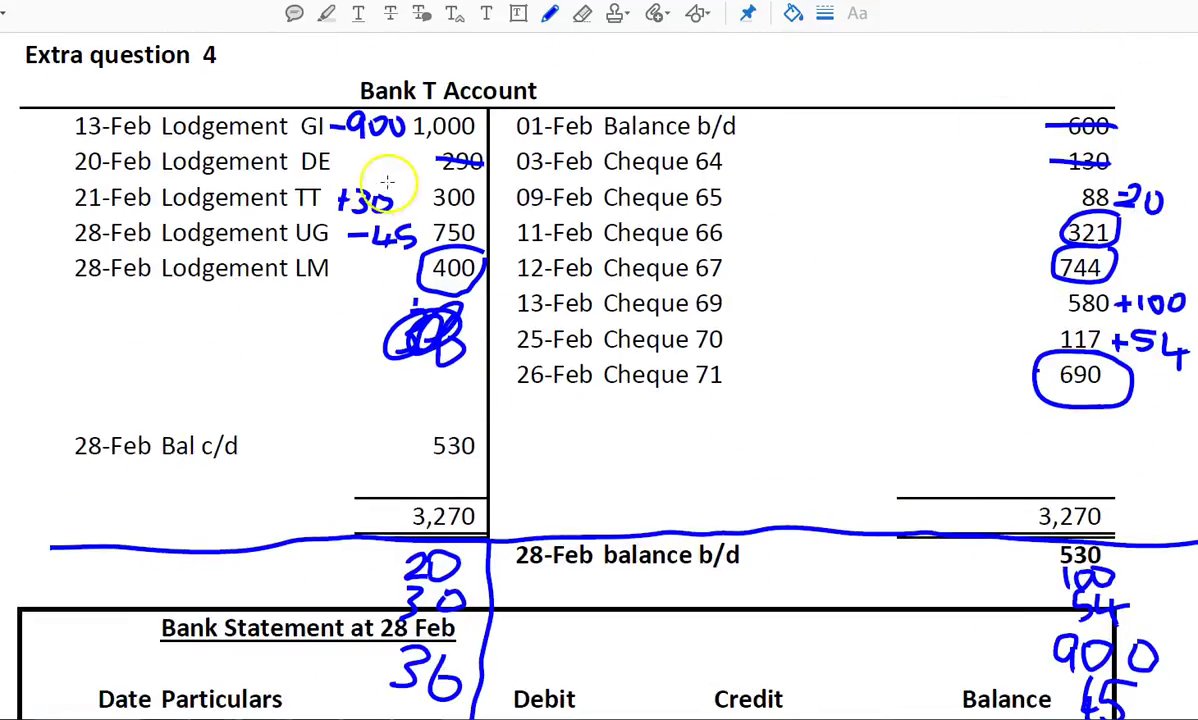
scroll(447, 278, down, 12)
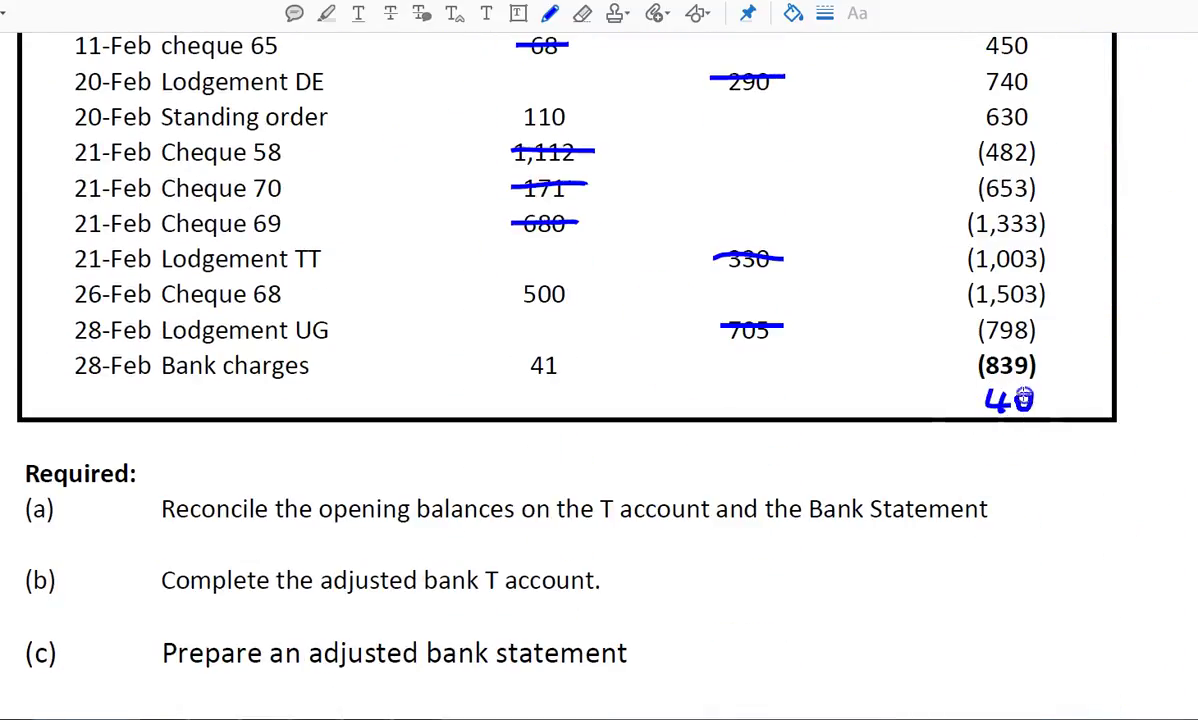
scroll(966, 371, up, 9)
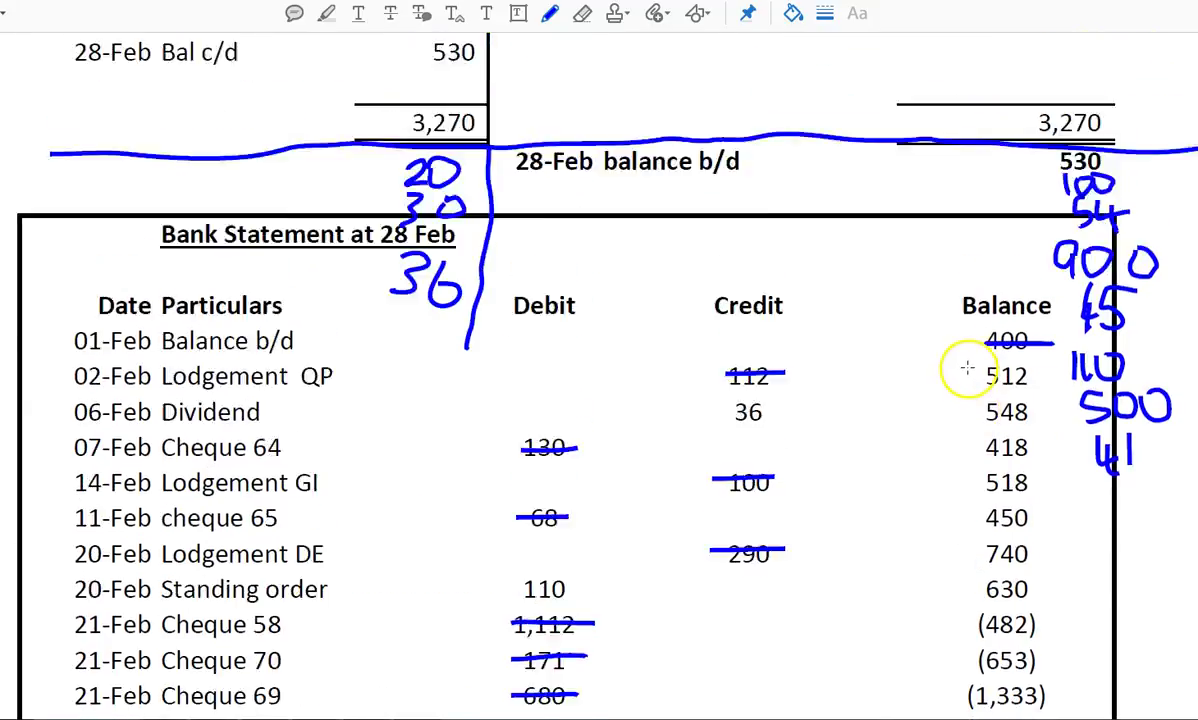
scroll(420, 125, up, 2)
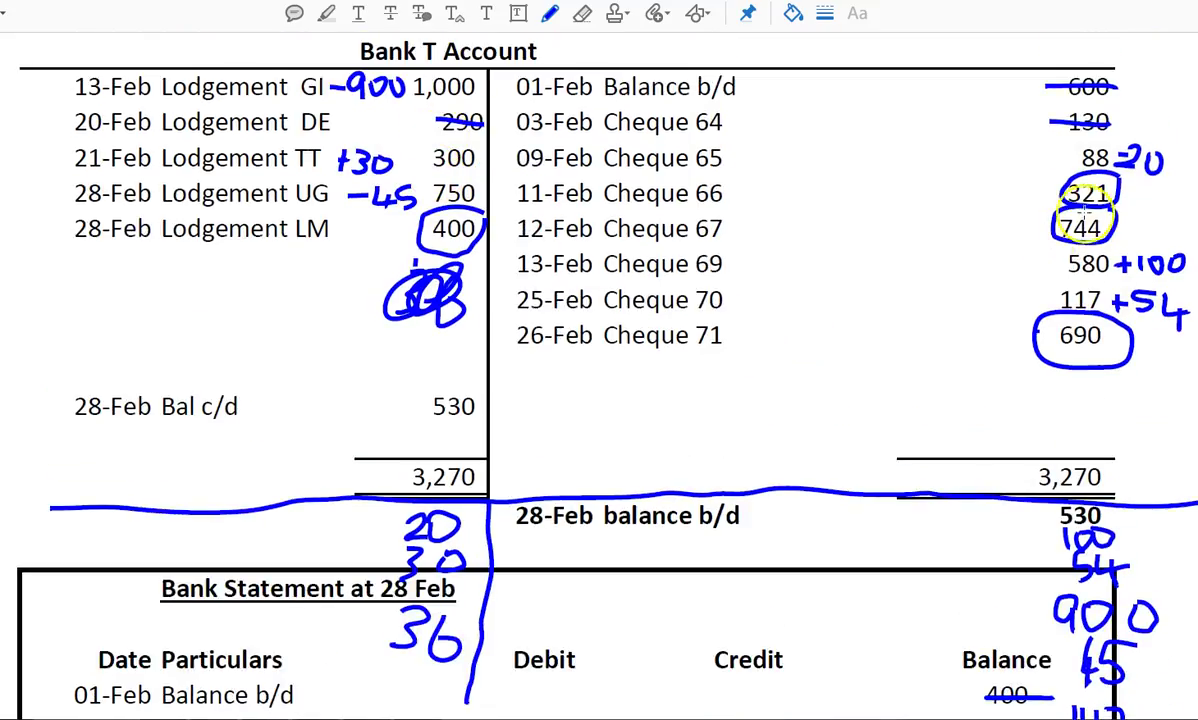
scroll(1056, 369, down, 11)
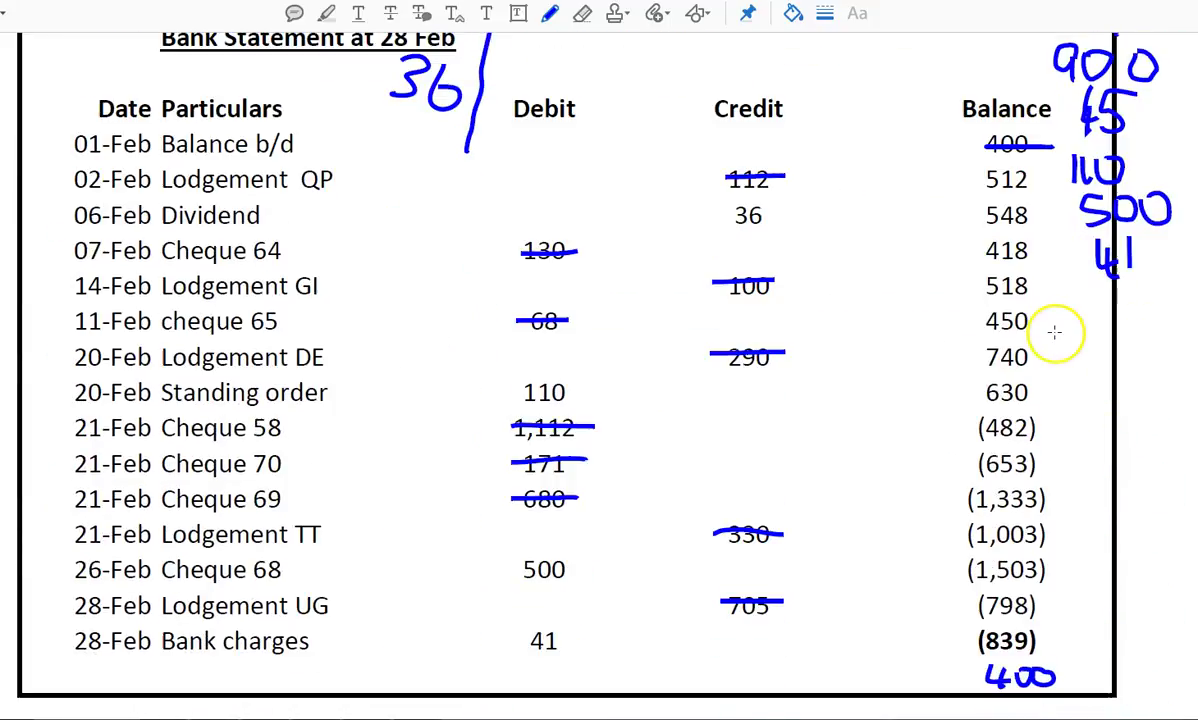
drag(943, 481, 972, 479)
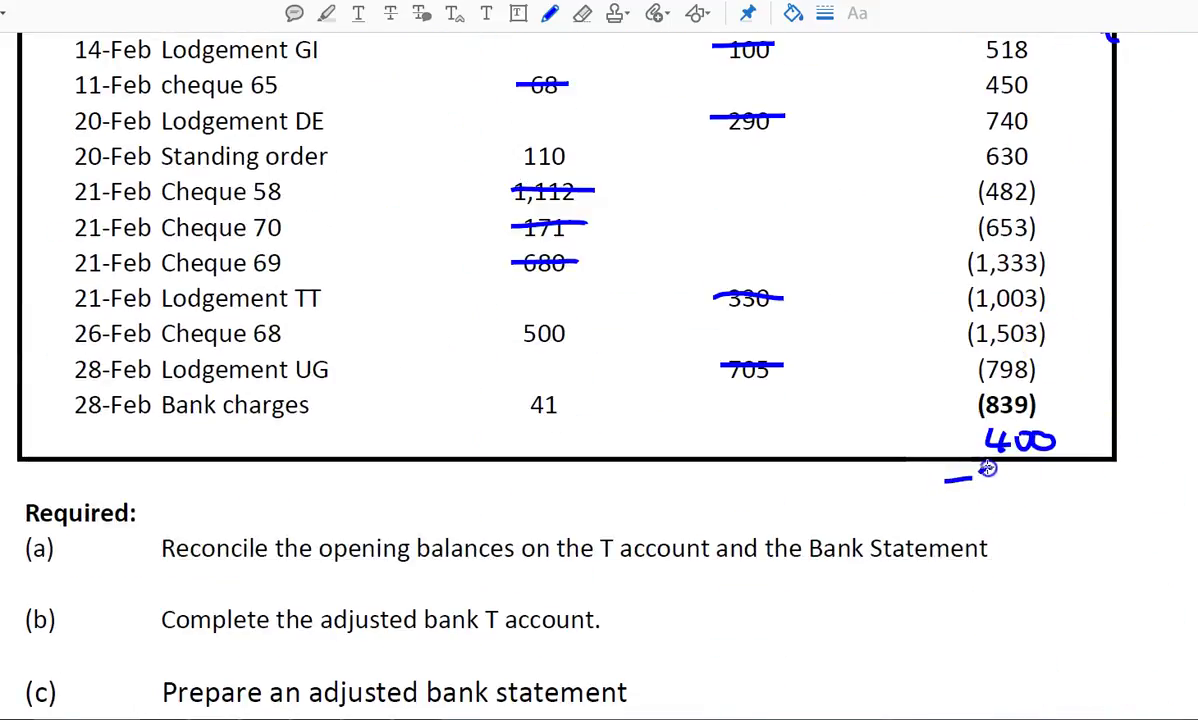
drag(1043, 467, 1041, 490)
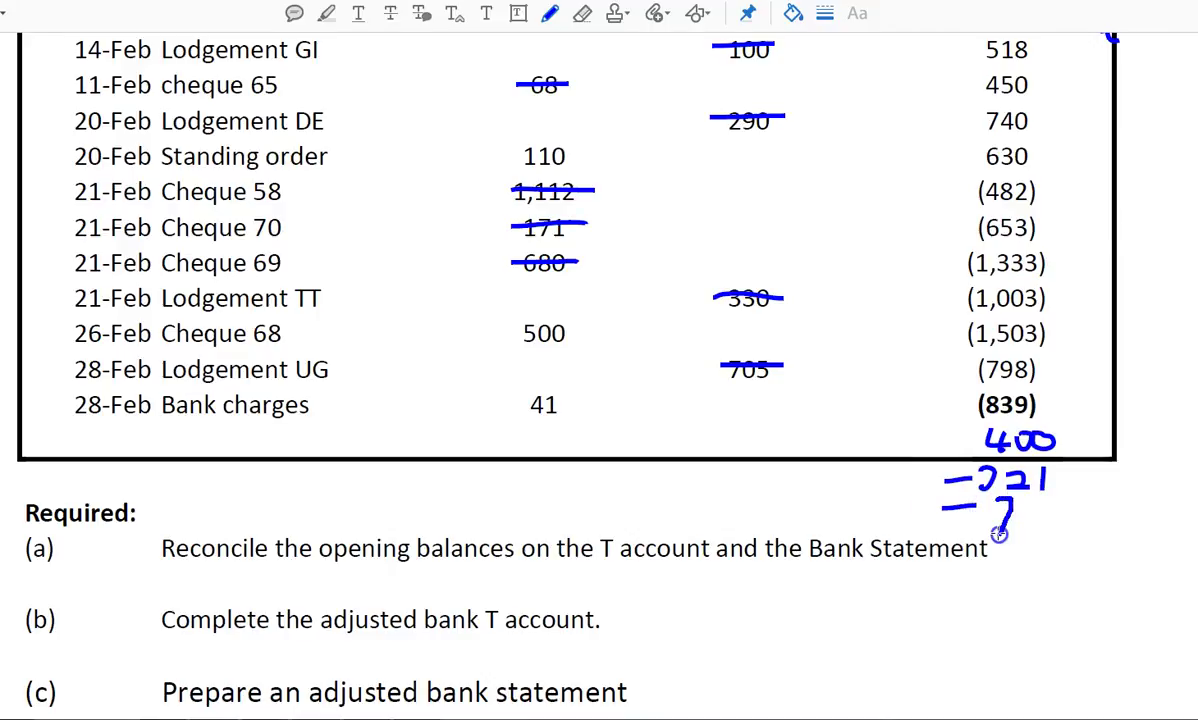
- Handwrite the -744 and -690 cheque deductions beneath it
scroll(1013, 515, up, 10)
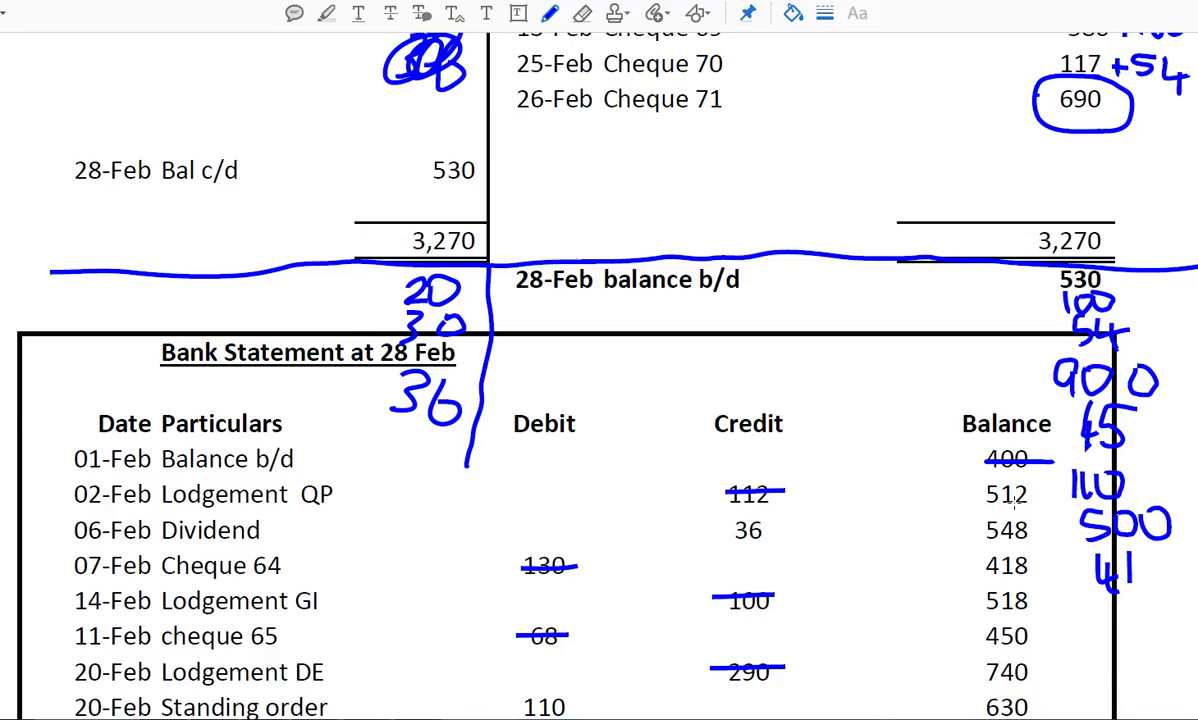
scroll(1013, 500, down, 9)
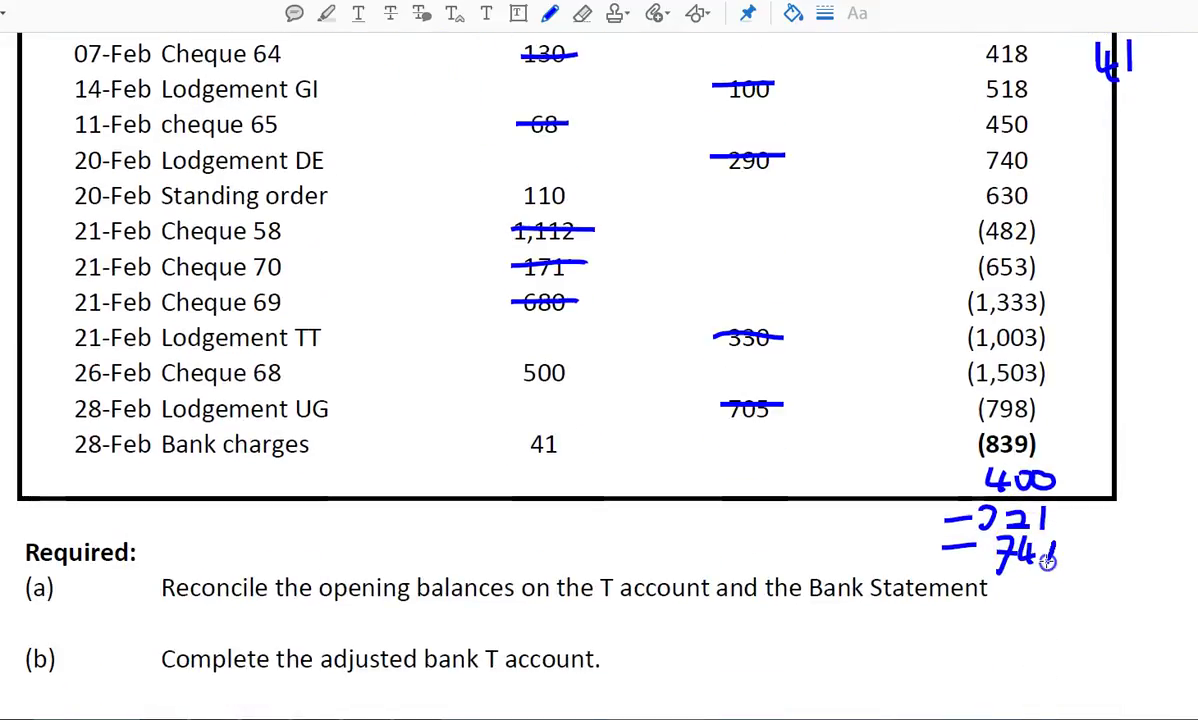
mouse_move(1055, 541)
mouse_down()
mouse_move(1054, 571)
mouse_move(1012, 595)
mouse_up()
drag(1034, 584, 1027, 606)
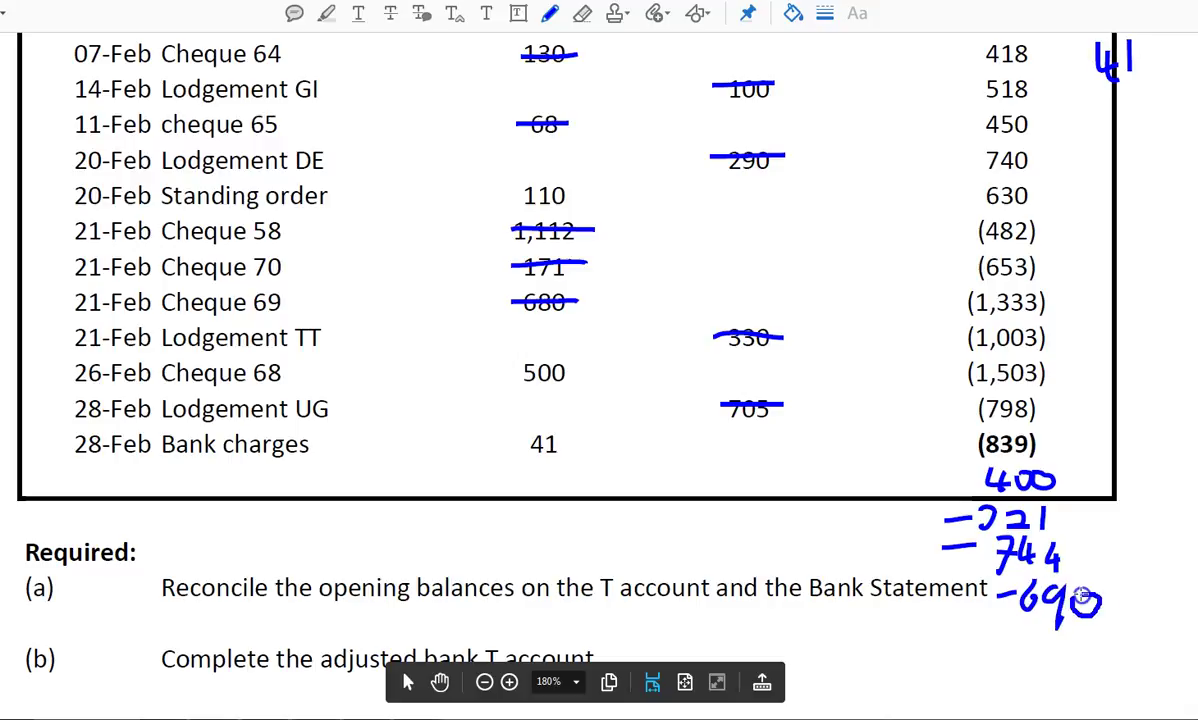
- Circle the jotted adjustments, underline the -690, and return to Excel
scroll(1090, 568, up, 10)
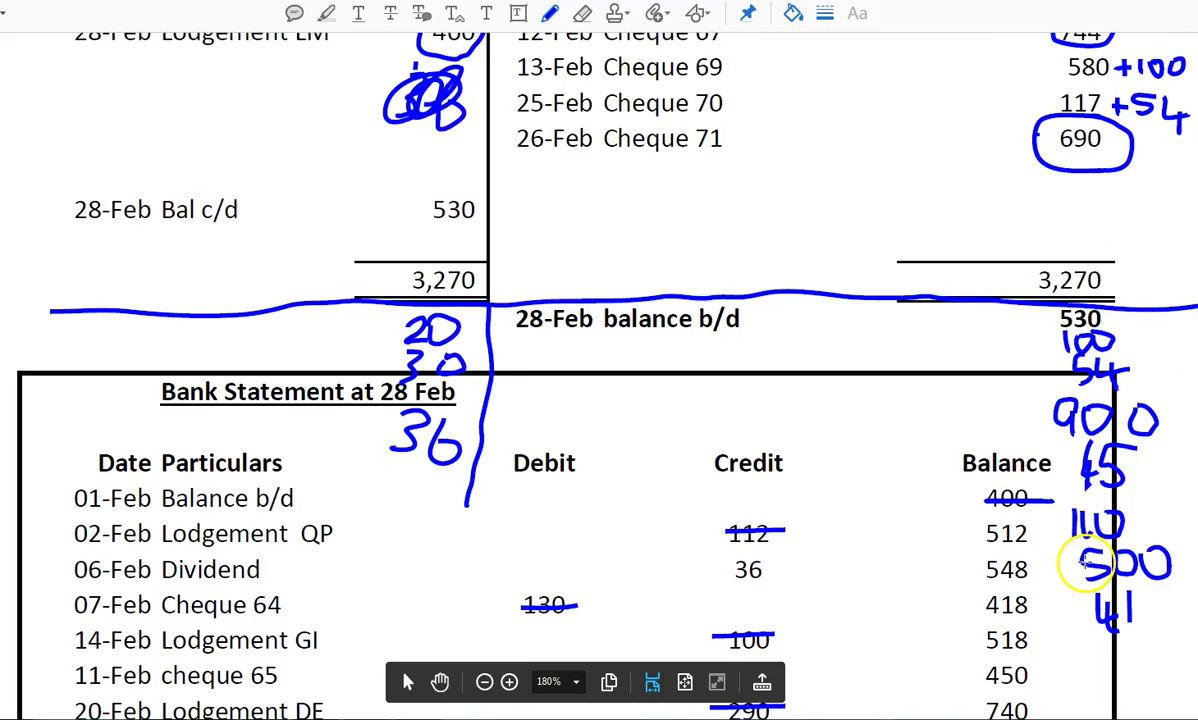
scroll(1080, 564, up, 2)
scroll(1100, 590, down, 5)
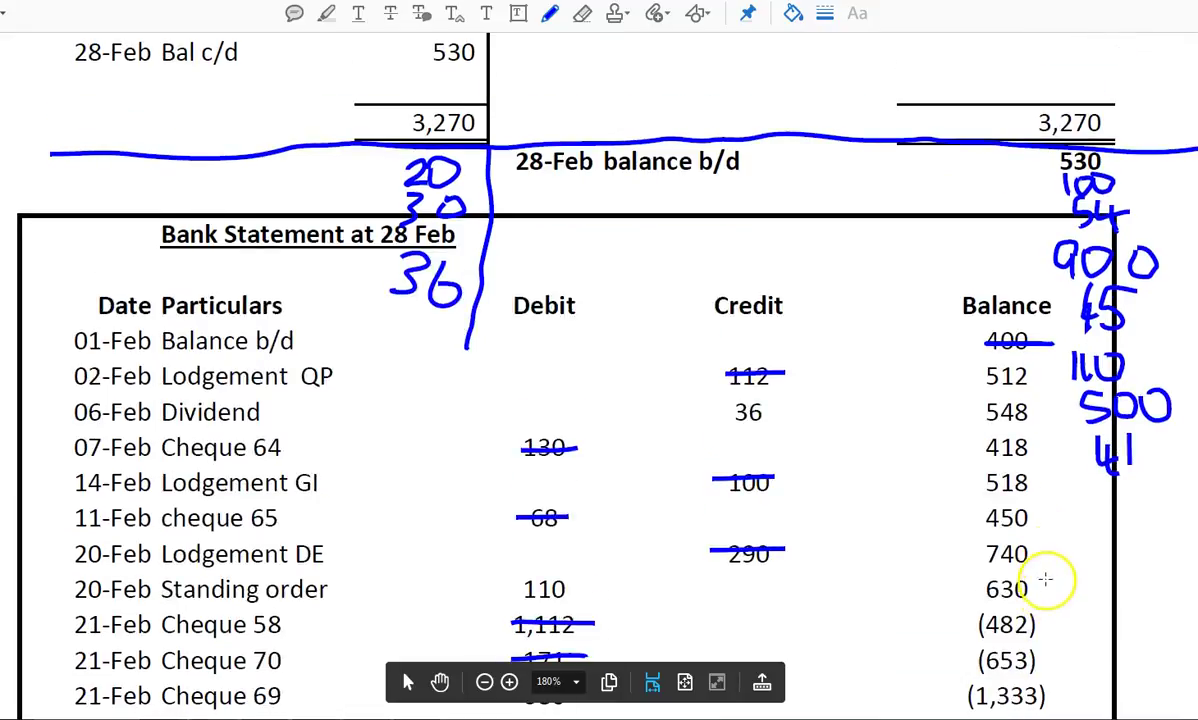
scroll(1045, 579, down, 6)
mouse_move(942, 463)
mouse_down()
mouse_move(1140, 581)
mouse_move(1048, 690)
mouse_move(938, 549)
mouse_up()
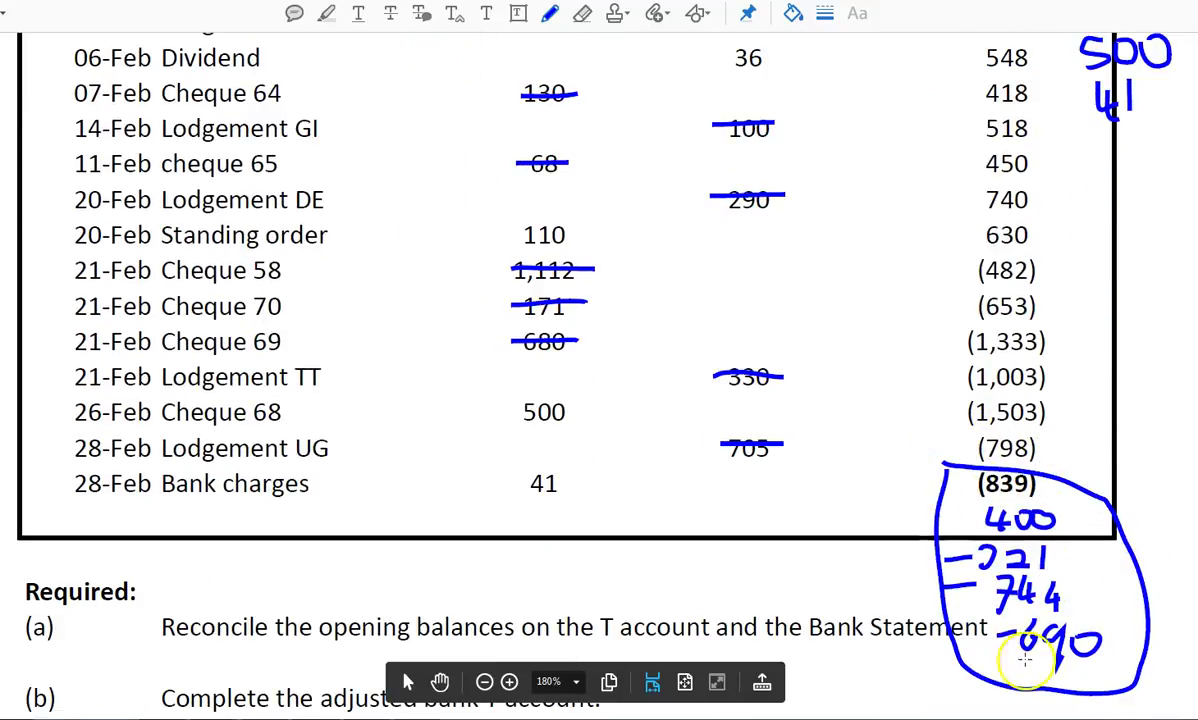
drag(996, 659, 1140, 660)
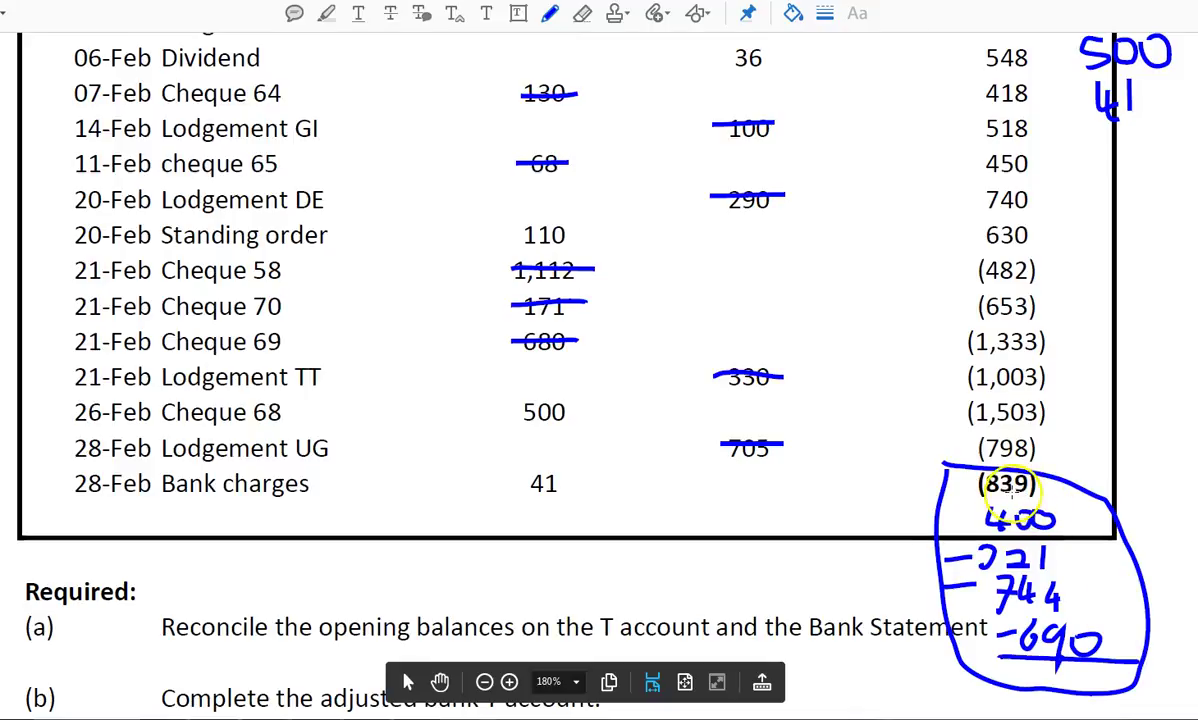
key(alt+Tab)
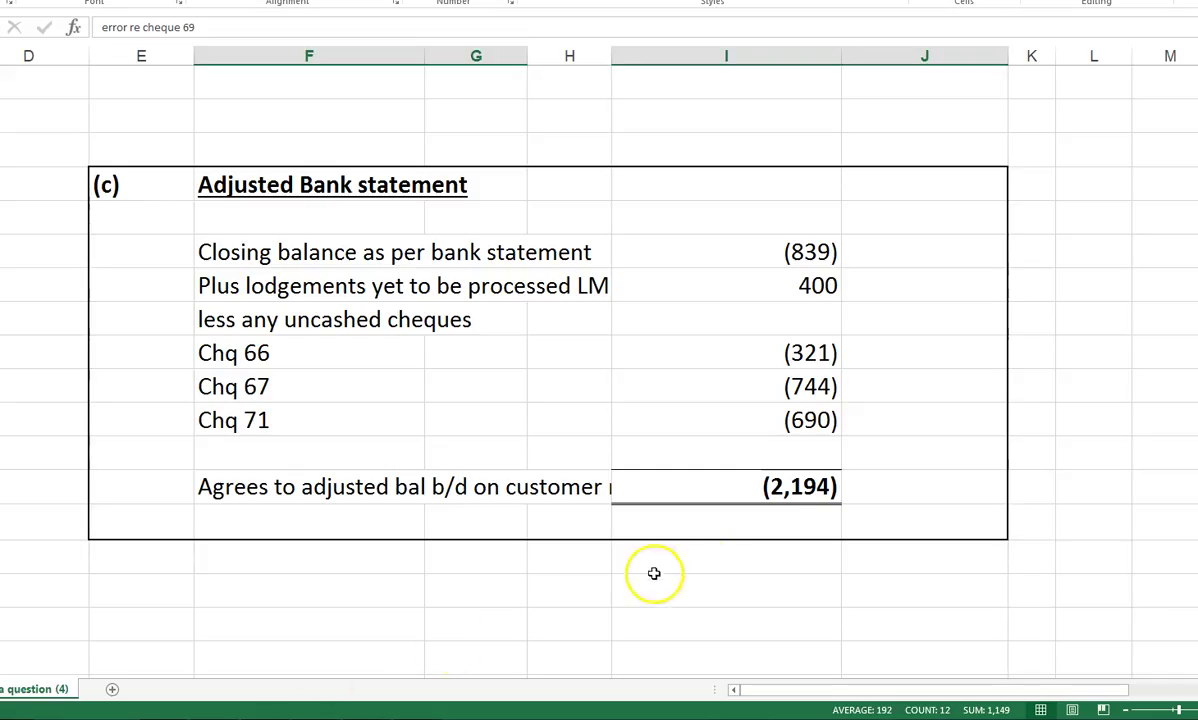